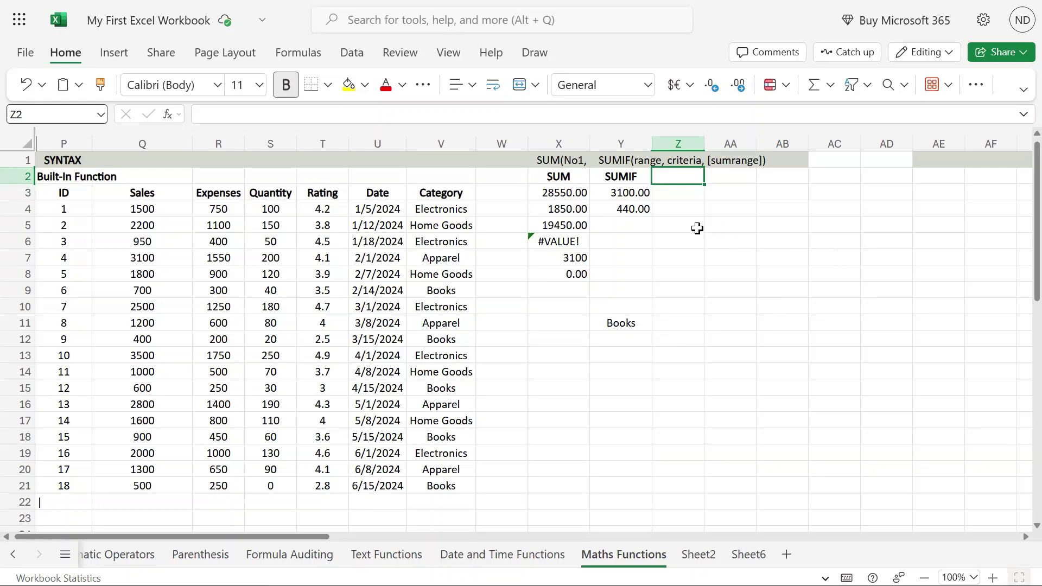
Add the heading SUMIFS in cell Z2, beside the SUM and SUMIF headings.
left_click(581, 177)
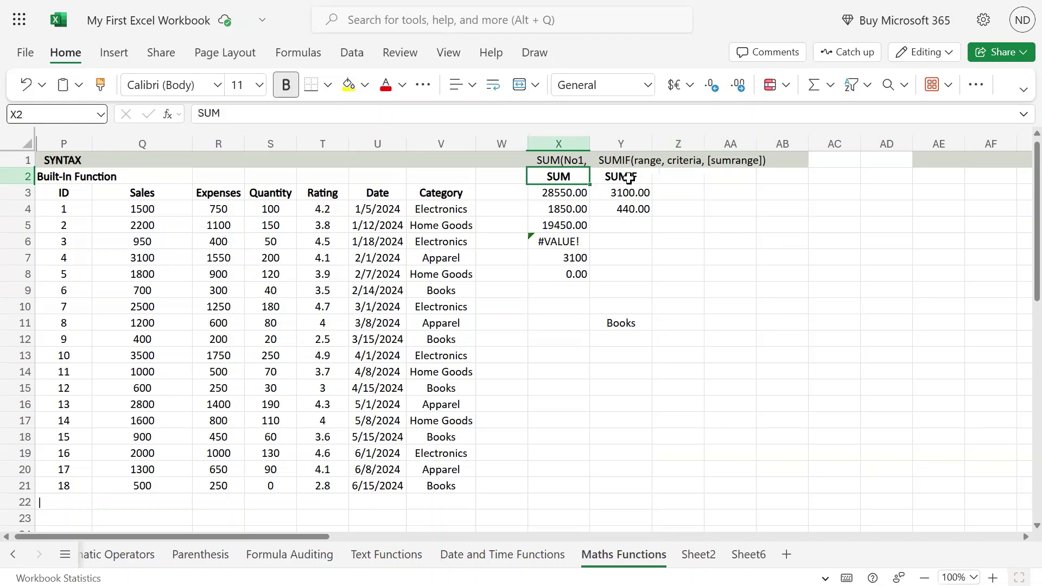
left_click(628, 178)
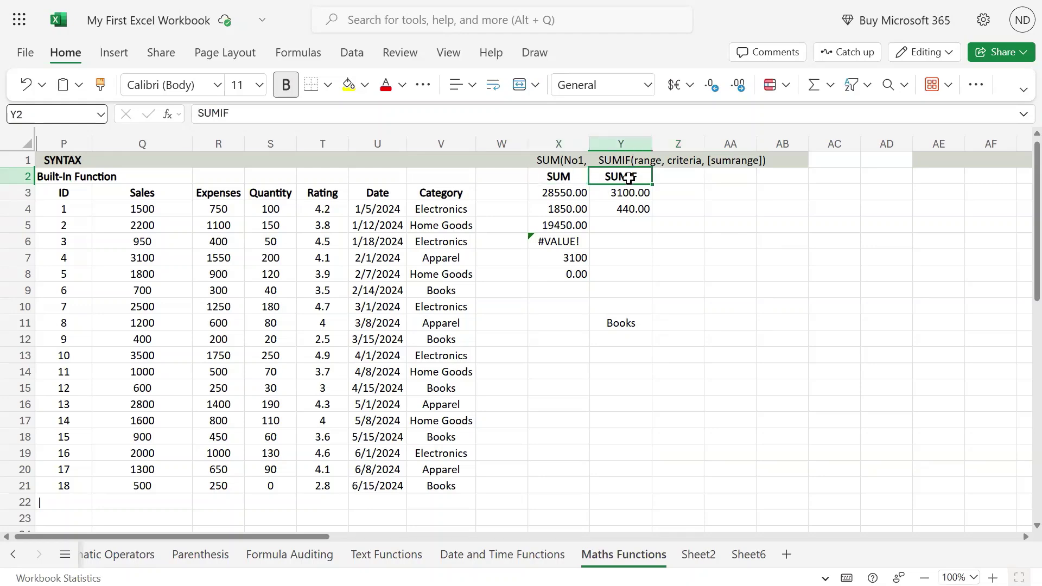
left_click(685, 178)
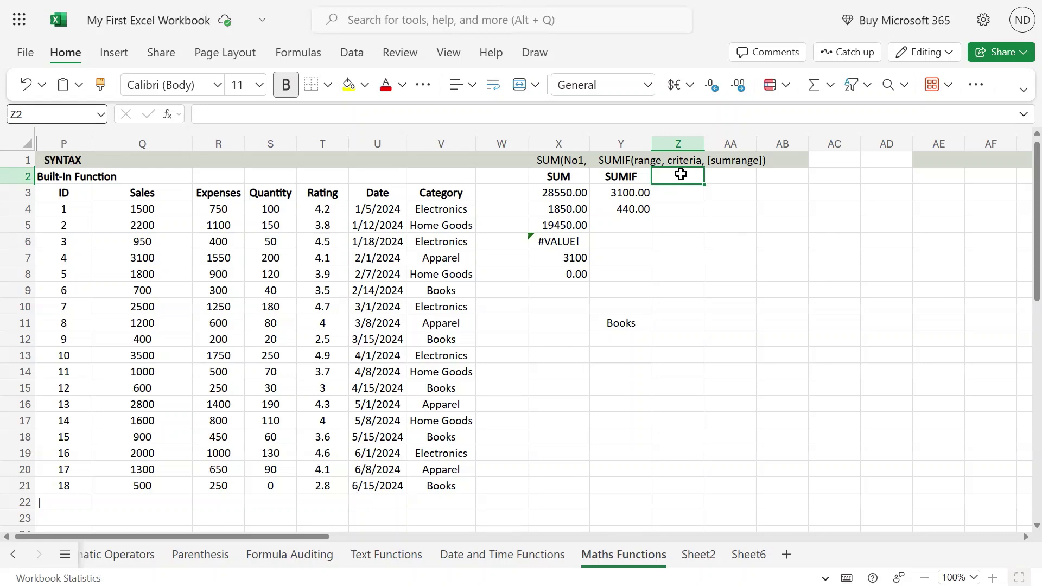
type("SUMIFS")
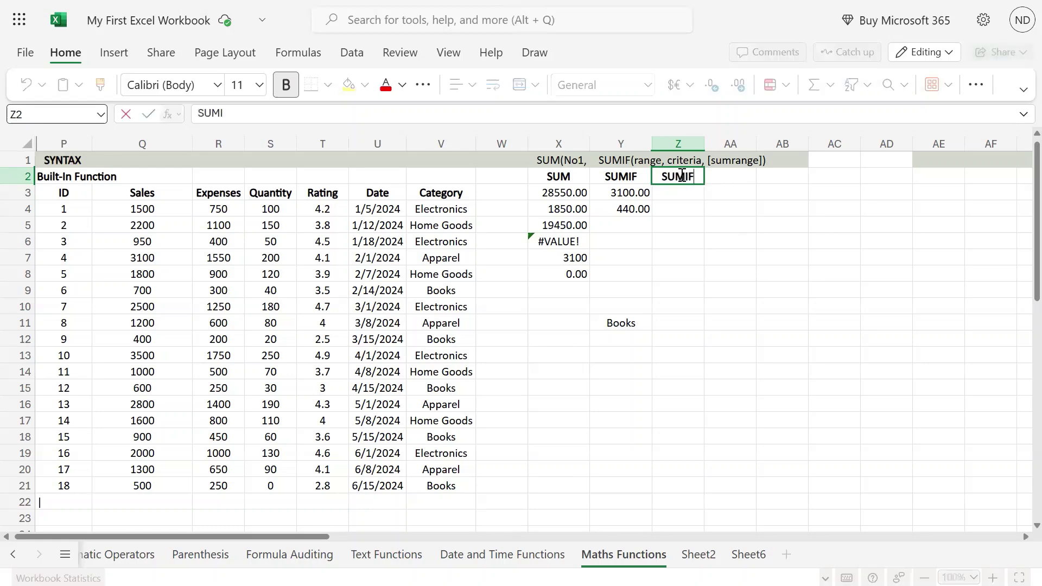
key("Return")
Enter SUMIFS in the syntax row above the new heading, in cell Z1.
key("Up")
key("Up")
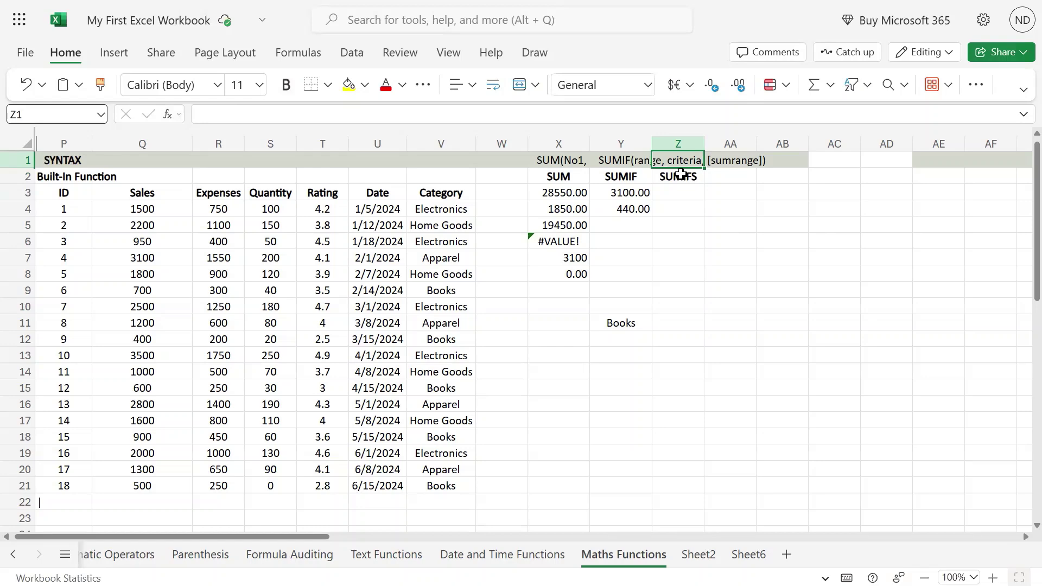
key("Left")
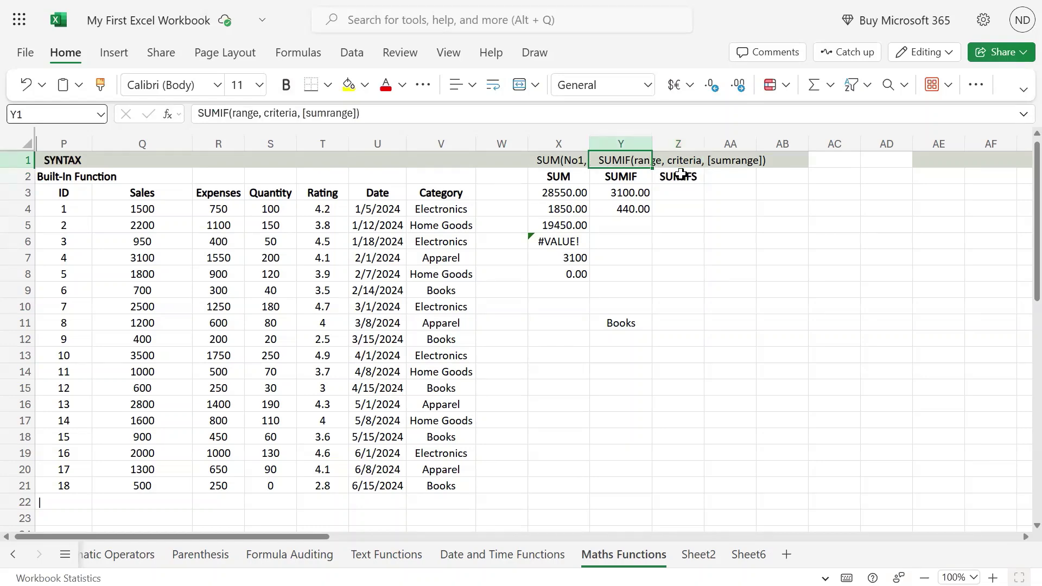
key("Right")
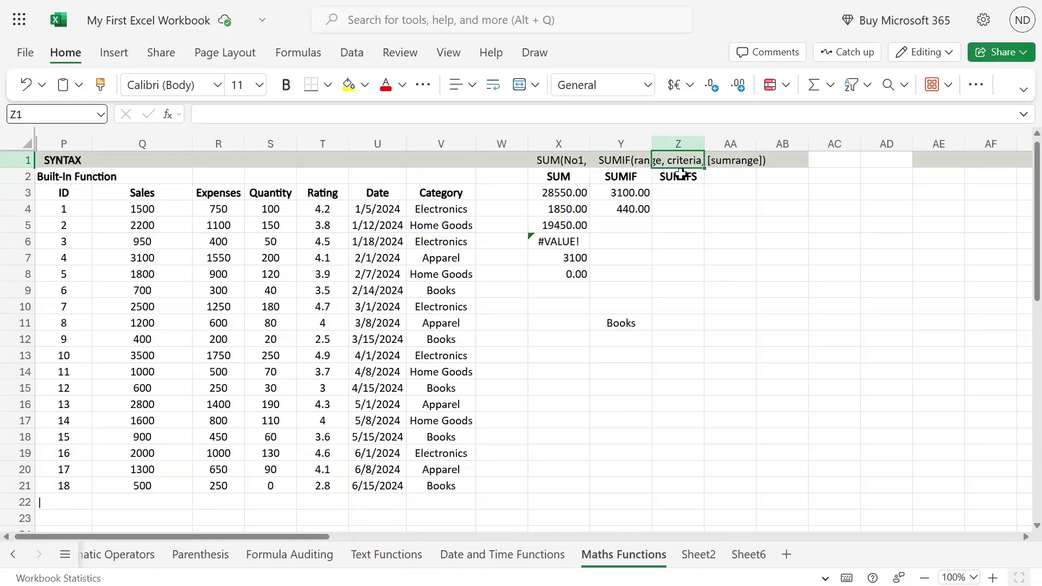
type("SUMIFS")
key("ctrl+Return")
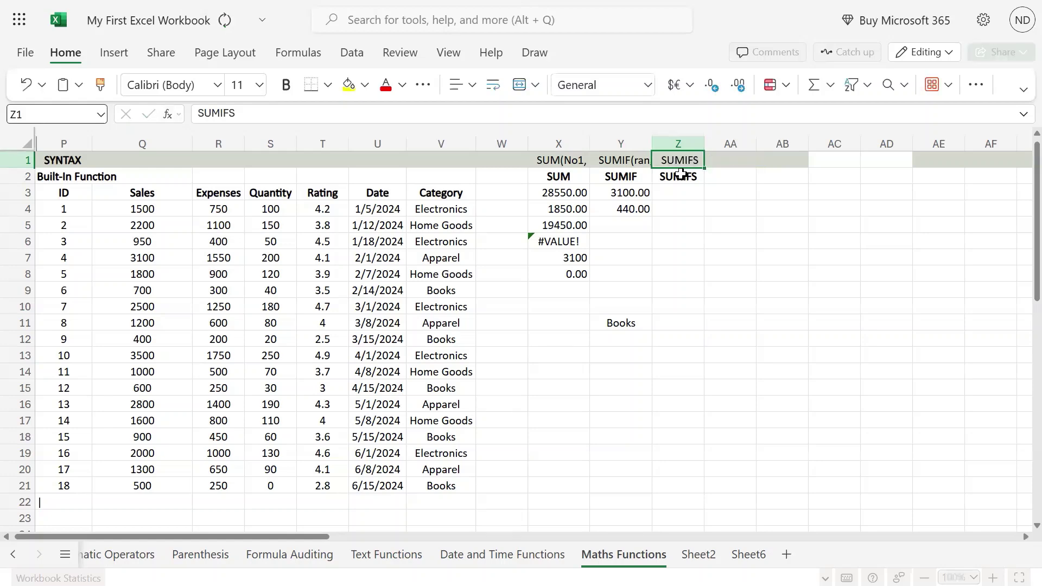
Extend the syntax text in Z1 to "SUMIFS(sumrange, criteriarange1, criteri1".
key("Down")
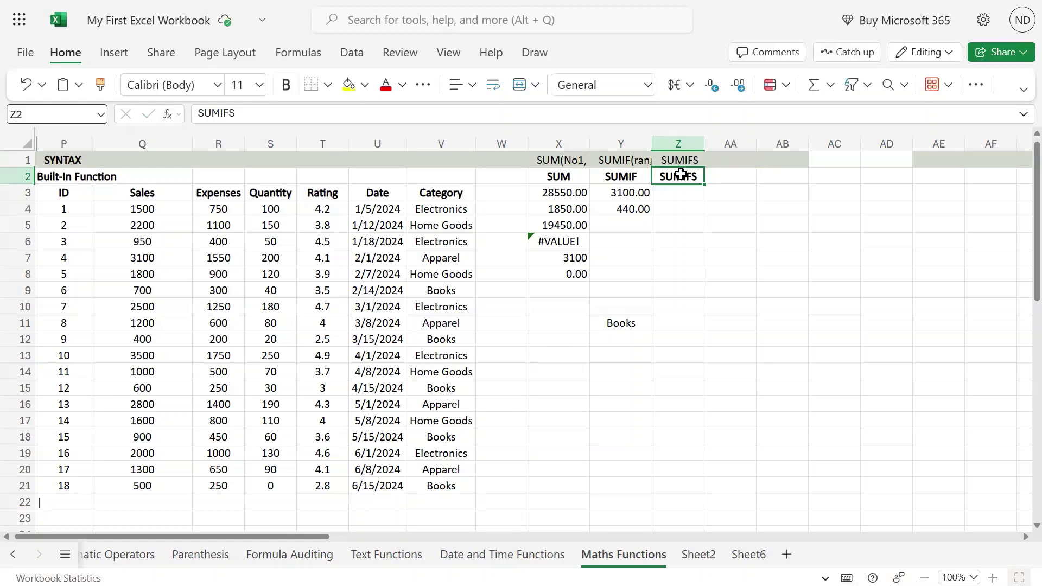
key("Up")
key("F2")
type("(")
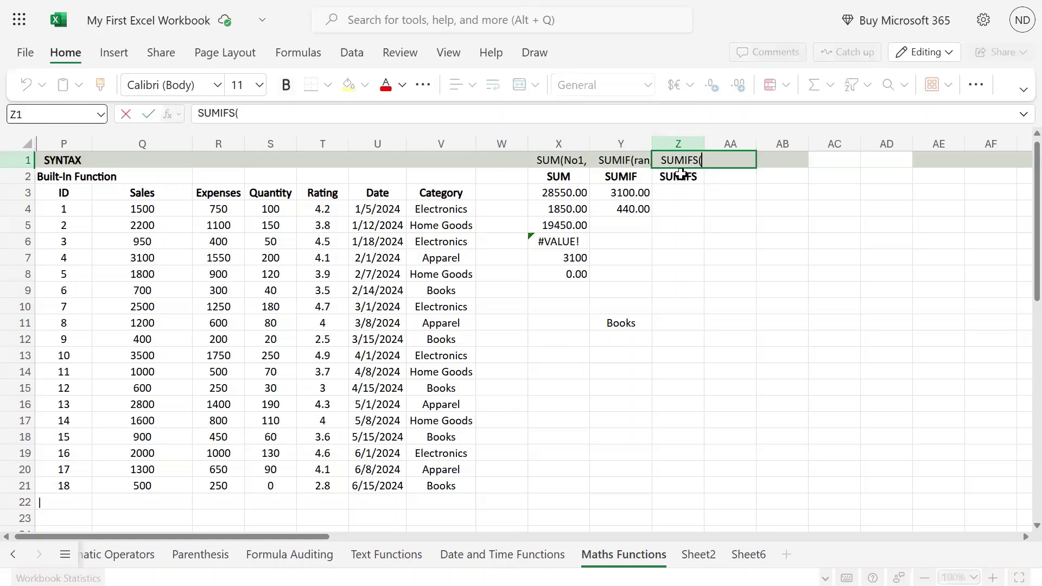
type("sumrange")
type(",")
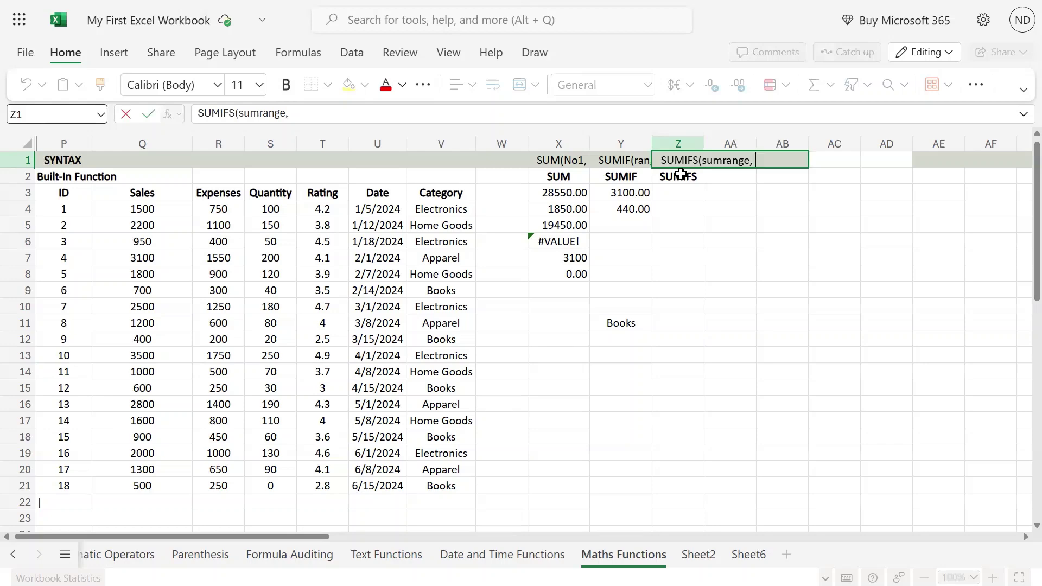
type(" criteriarange")
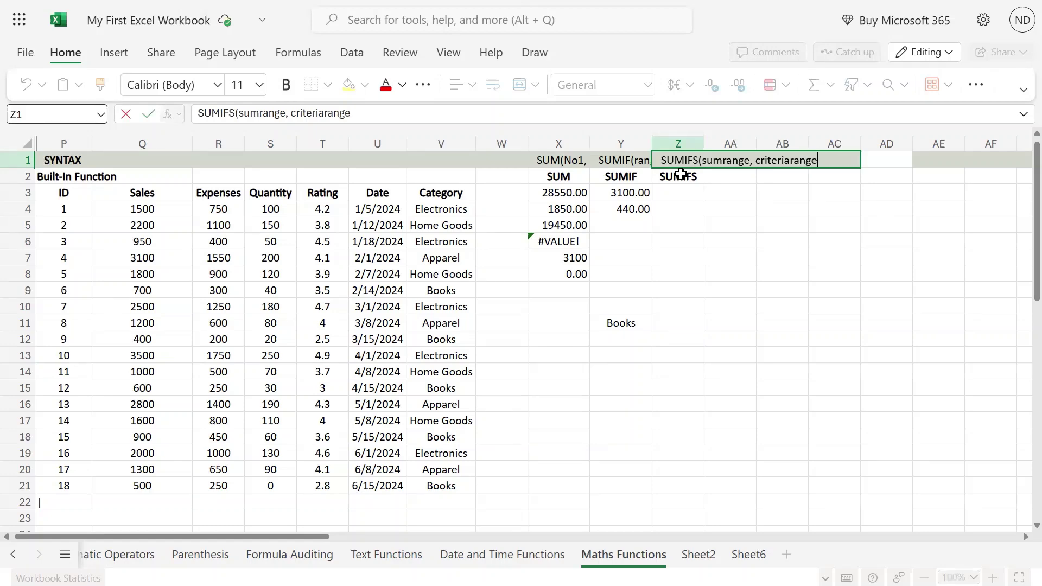
type("1, criteri1")
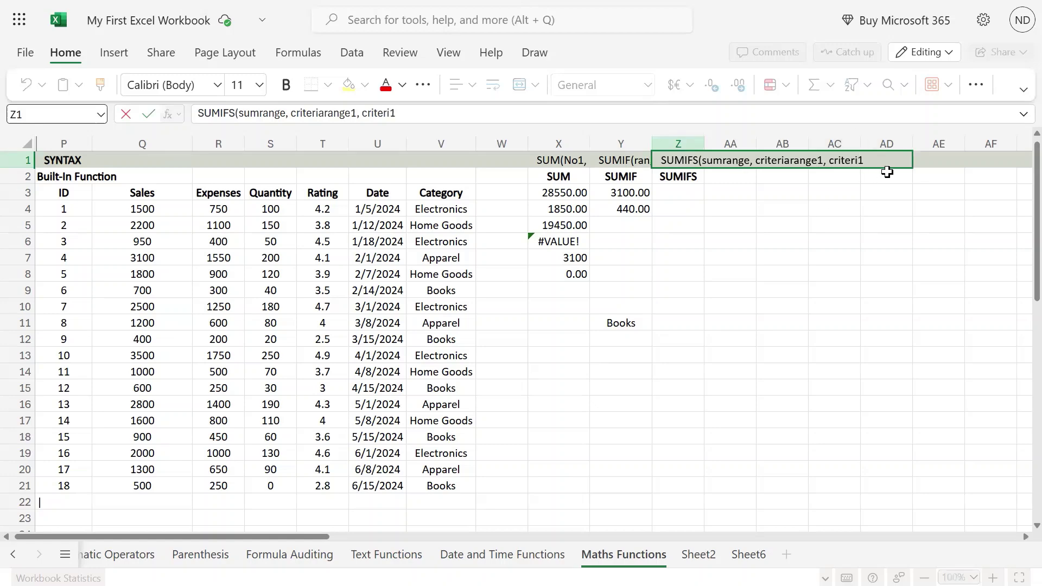
Replace the long criteria arguments in Z1 with abbreviations so the text reads "SUMIFS(sumrange, cr1,c1, cr2, c2,.....".
key("BackSpace")
key("BackSpace")
key("BackSpace")
key("BackSpace")
key("BackSpace")
key("BackSpace")
key("BackSpace")
key("BackSpace")
key("BackSpace")
key("BackSpace")
key("BackSpace")
key("BackSpace")
key("BackSpace")
key("BackSpace")
key("BackSpace")
key("BackSpace")
key("BackSpace")
key("BackSpace")
key("BackSpace")
key("BackSpace")
key("BackSpace")
key("BackSpace")
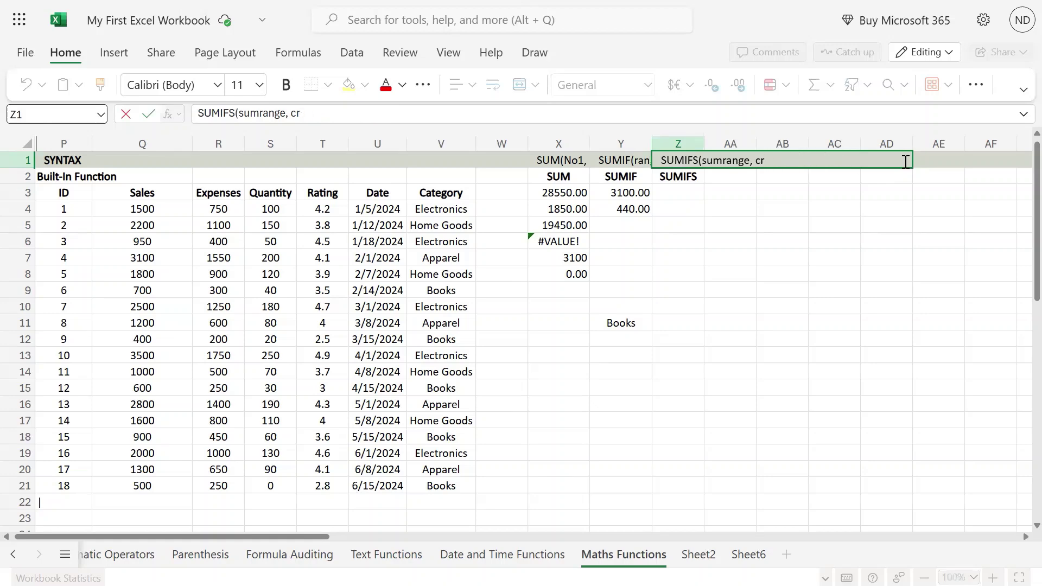
type("1")
type(",")
type("cr")
type("1")
key("BackSpace")
key("BackSpace")
type("1")
type(", ")
type("cr")
type("2,")
type(" x")
key("BackSpace")
type("c2,.....")
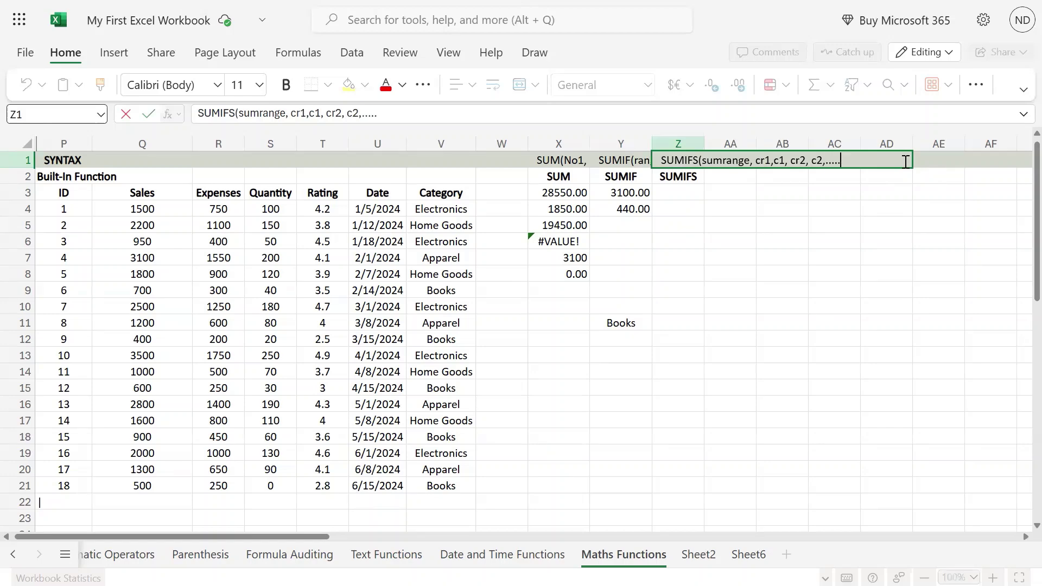
Close the Z1 syntax with a parenthesis, enclose the optional arguments in square brackets as "[, cr2, c2,.....]", and commit the entry.
type(")")
key("Left")
type("]")
key("Left")
key("Left")
key("Left")
key("Left")
key("Left")
key("Left")
key("Left")
key("Left")
key("Left")
key("Left")
key("Left")
key("Left")
key("Left")
key("Left")
type("[")
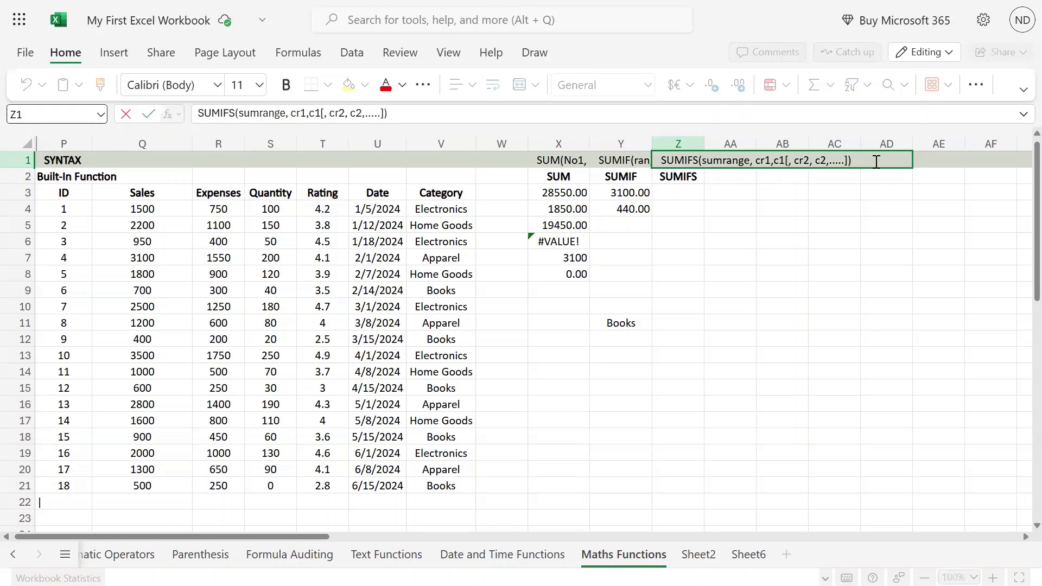
key("Return")
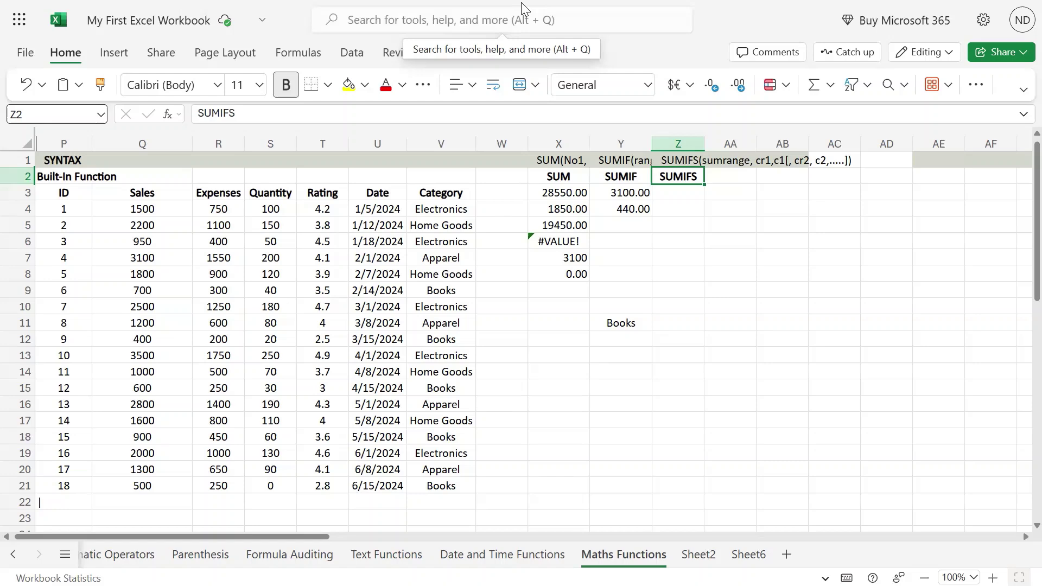
left_click(679, 192)
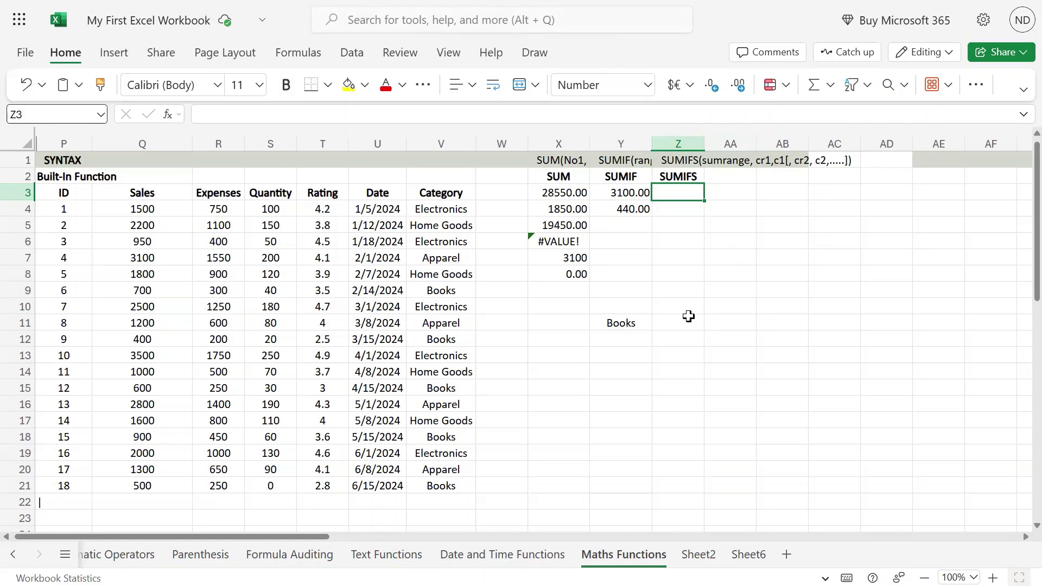
type("~")
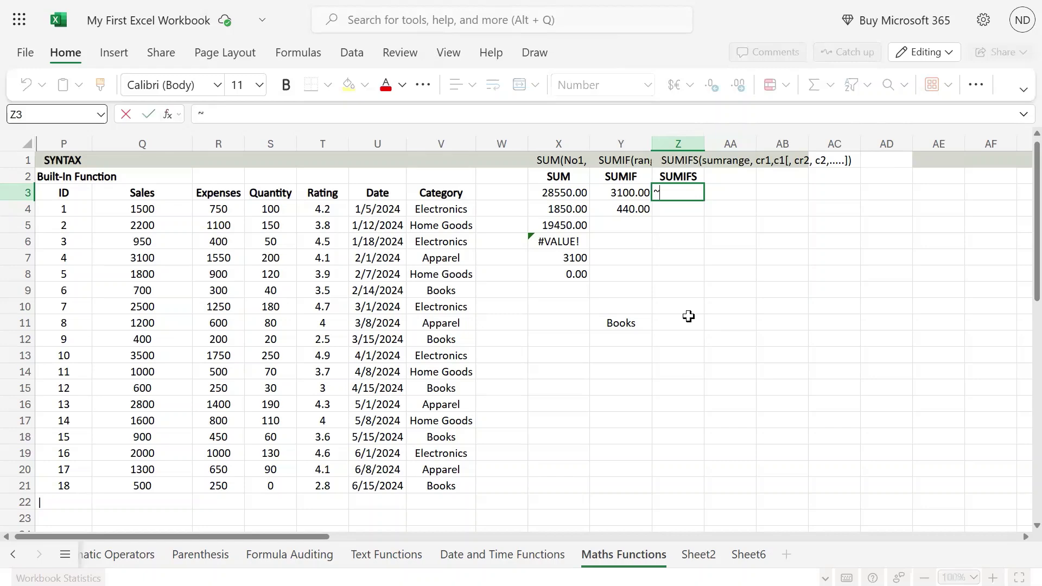
key("BackSpace")
key("Escape")
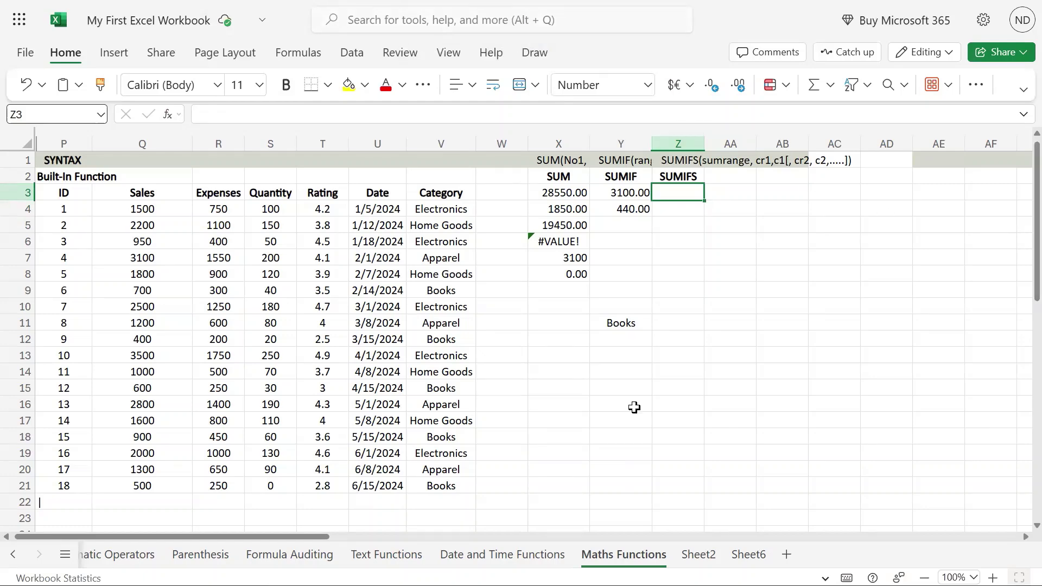
Copy the formula text =SUMIF(V4:V21,Y11,Q4:Q21) from Y3 and paste it unchanged into Z3.
left_click(620, 196)
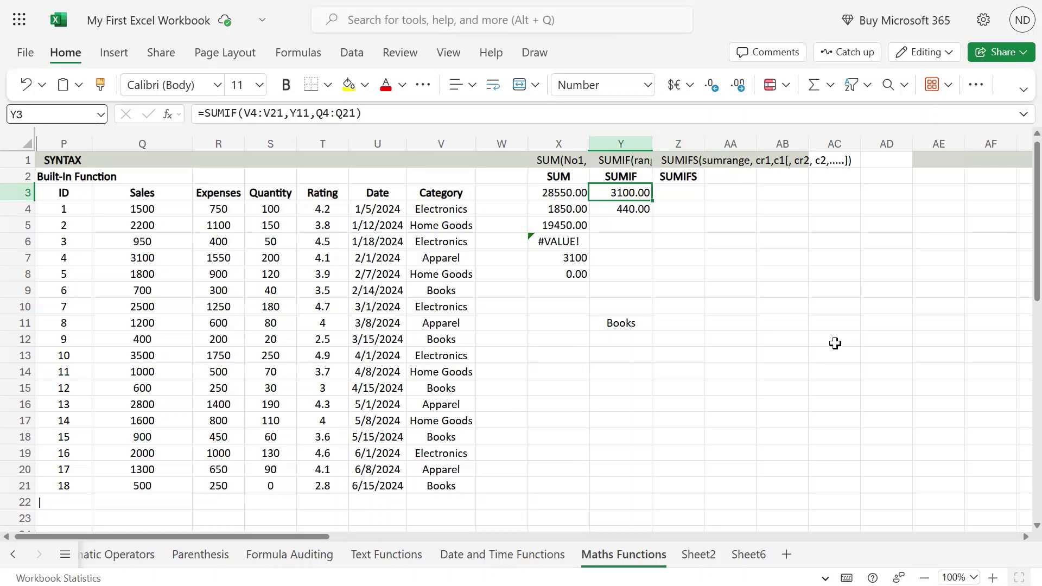
key("F2")
key("Escape")
key("F2")
key("shift+Home")
key("ctrl+c")
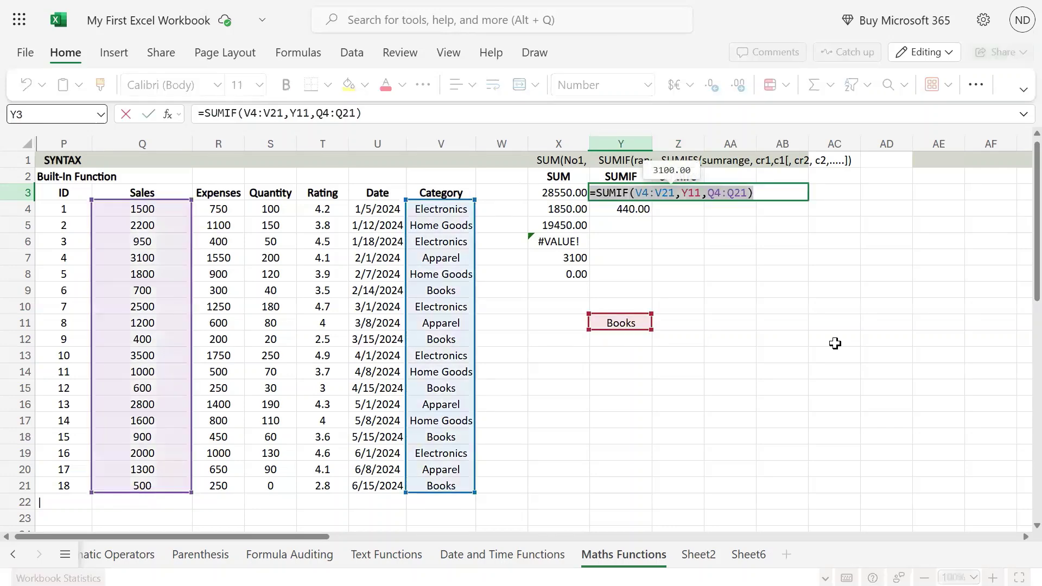
key("Escape")
key("Right")
key("F2")
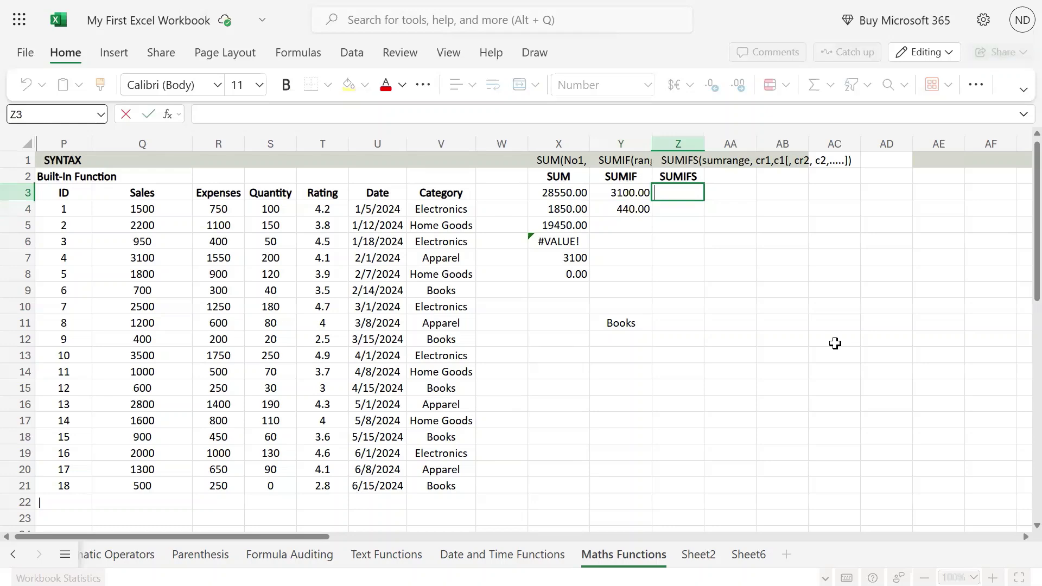
key("ctrl+v")
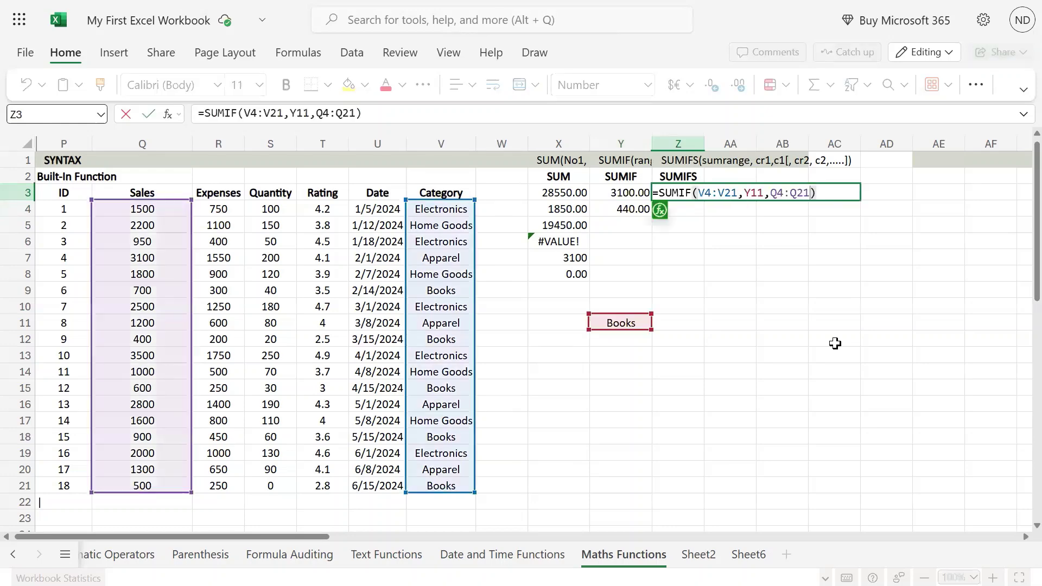
Move the sum range Q4:Q21 from the end of the Z3 formula to its first argument, followed by a comma.
key("shift+Left")
key("shift+Left")
key("shift+Left")
key("shift+Left")
key("shift+Left")
key("shift+Left")
key("ctrl+c")
key("BackSpace")
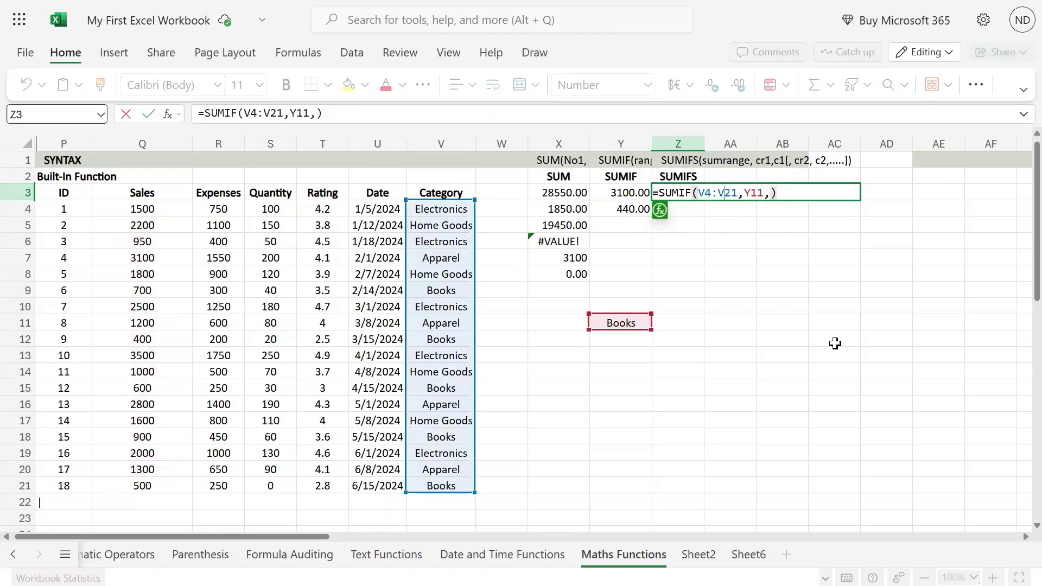
key("Left")
key("Left")
key("Left")
key("Left")
key("Left")
key("Right")
key("ctrl+v")
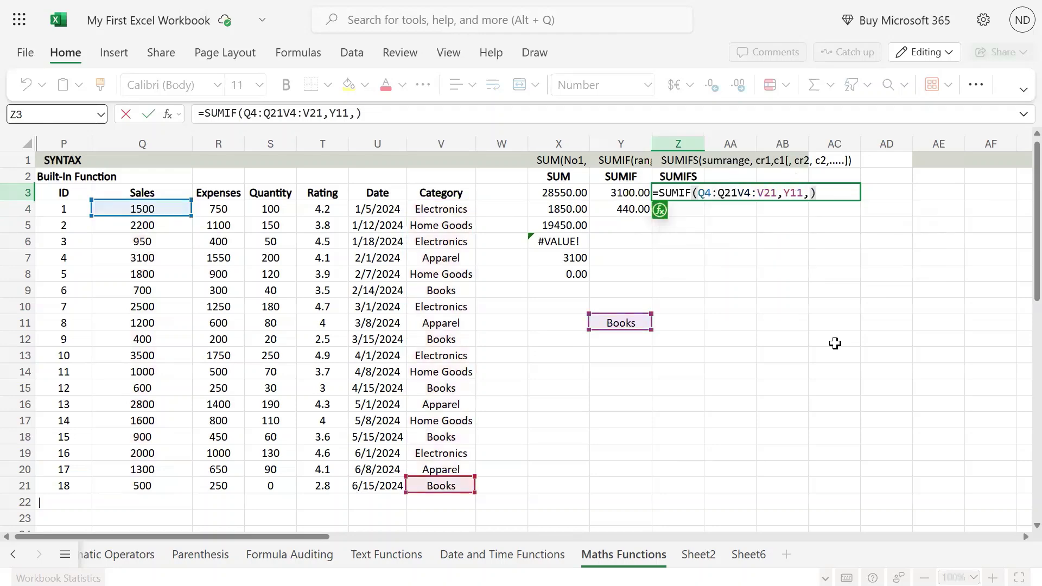
type(",")
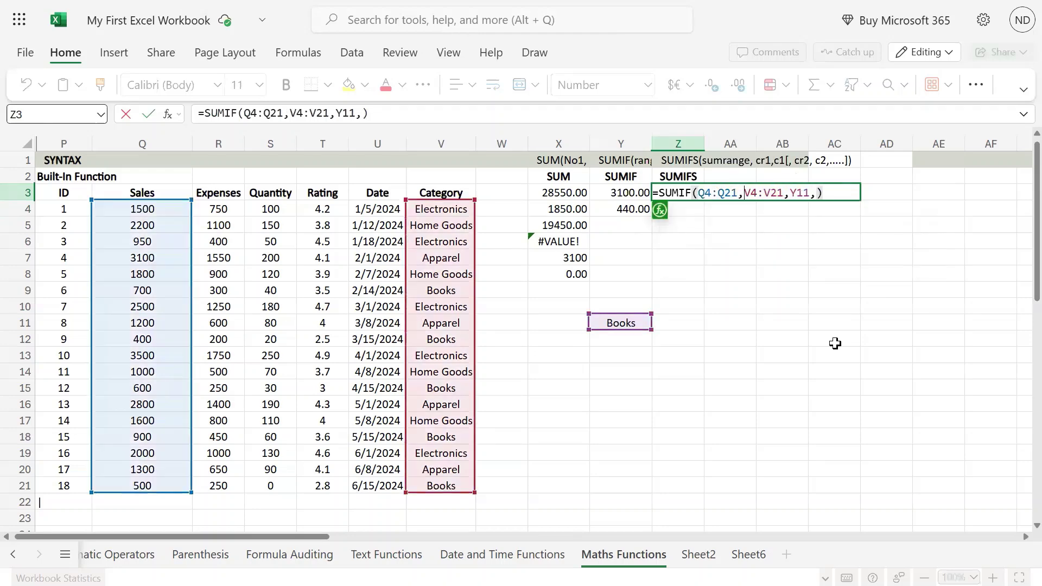
Replace the Y11 criterion in the Z3 formula with Z21, remove the trailing comma, and commit =SUMIF(Q4:Q21,V4:V21,Z21).
key("Right")
key("Right")
key("Right")
key("Right")
key("Right")
key("Right")
key("Right")
key("Right")
left_click_drag(632, 319, 675, 316)
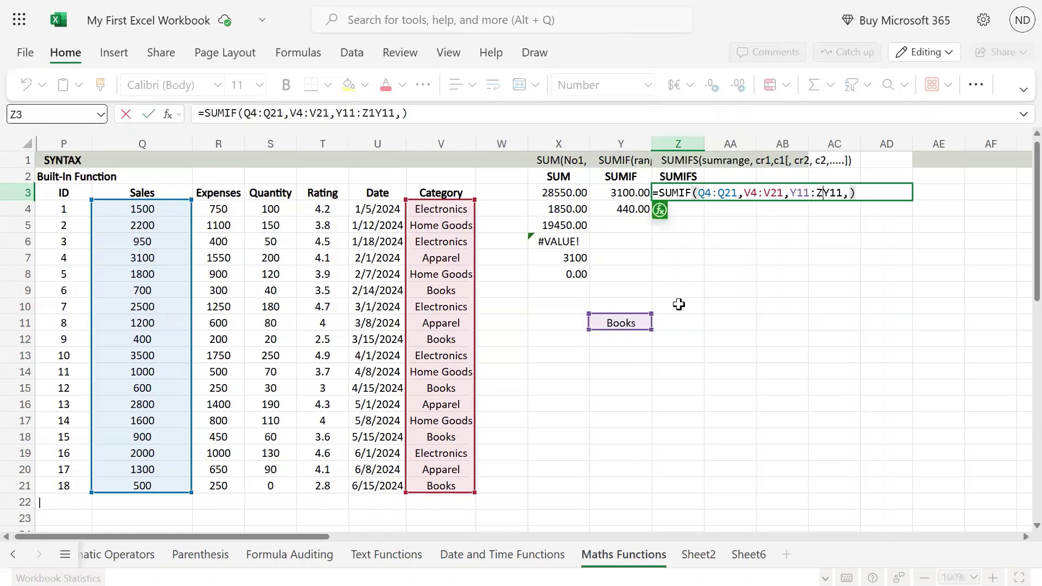
key("BackSpace")
key("BackSpace")
key("BackSpace")
key("Left")
key("Left")
key("BackSpace")
key("BackSpace")
key("BackSpace")
key("BackSpace")
key("BackSpace")
key("BackSpace")
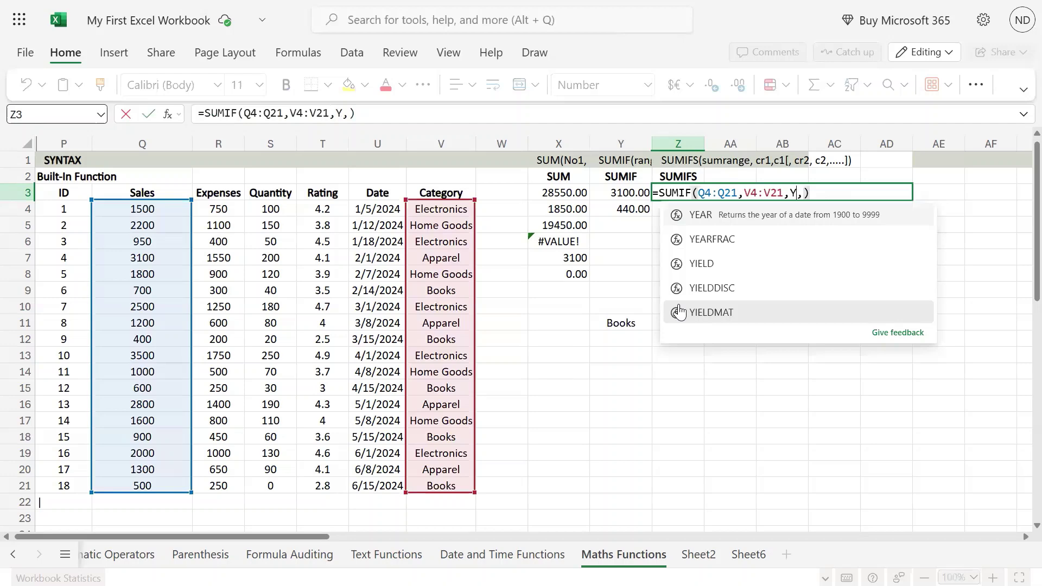
key("BackSpace")
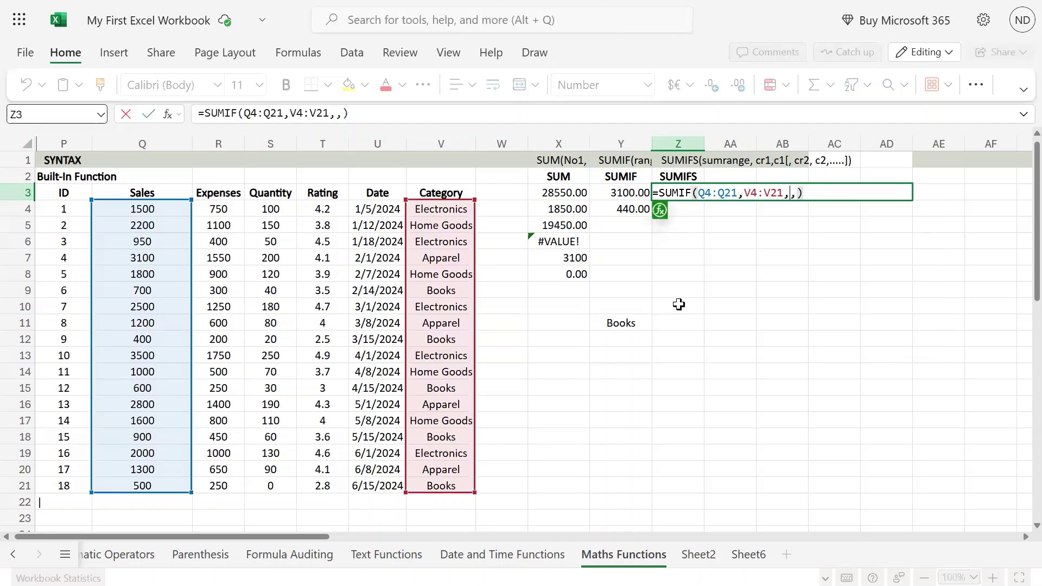
type("z21")
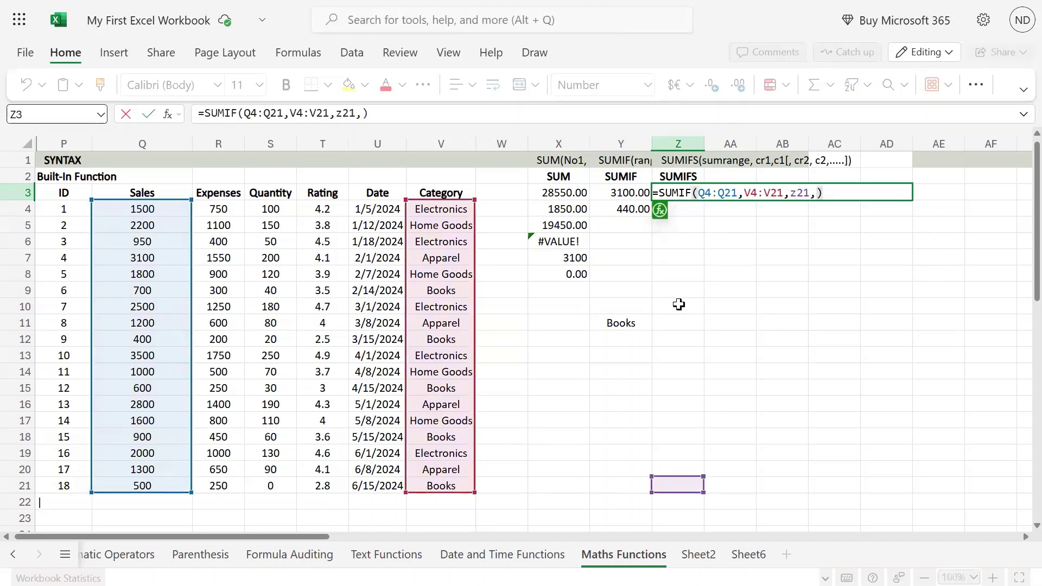
key("BackSpace")
key("Return")
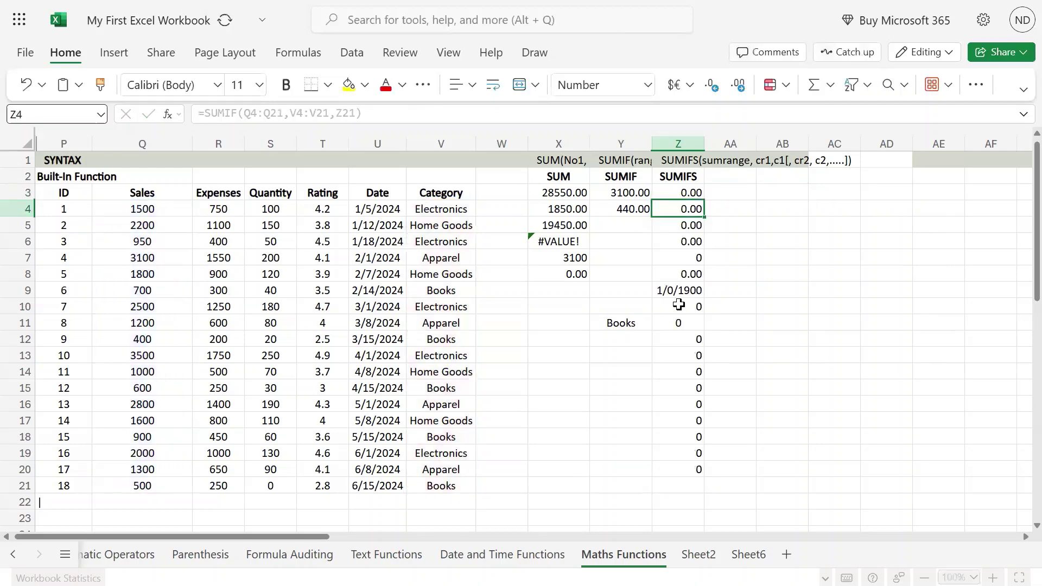
Change the function in Z3 to SUMIFS so the formula reads =SUMIFS(Q4:Q21,V4:V21,Z21), and commit it.
key("Up")
key("F2")
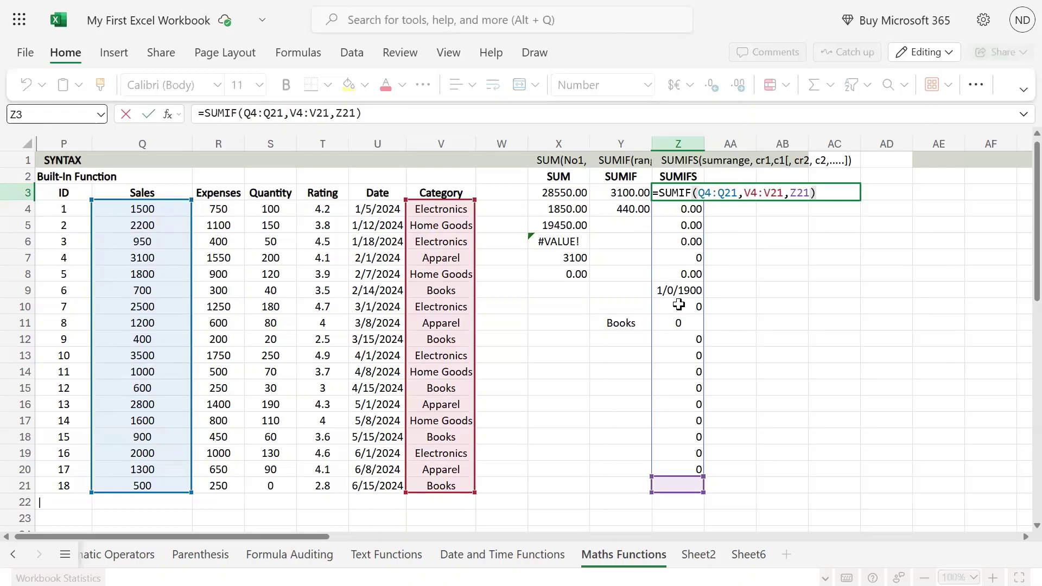
left_click(695, 192)
type("s")
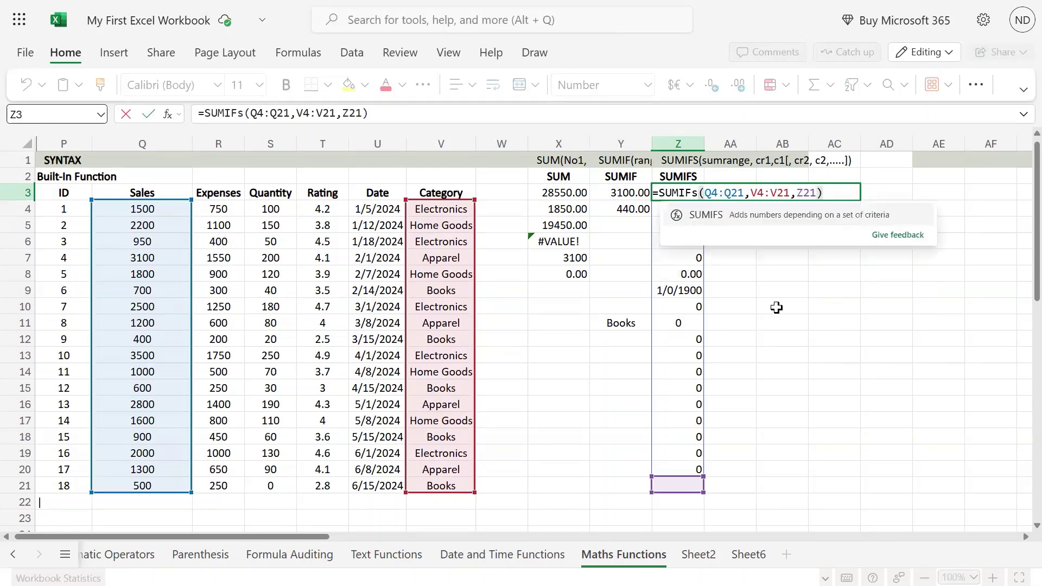
key("Tab")
key("Return")
key("Up")
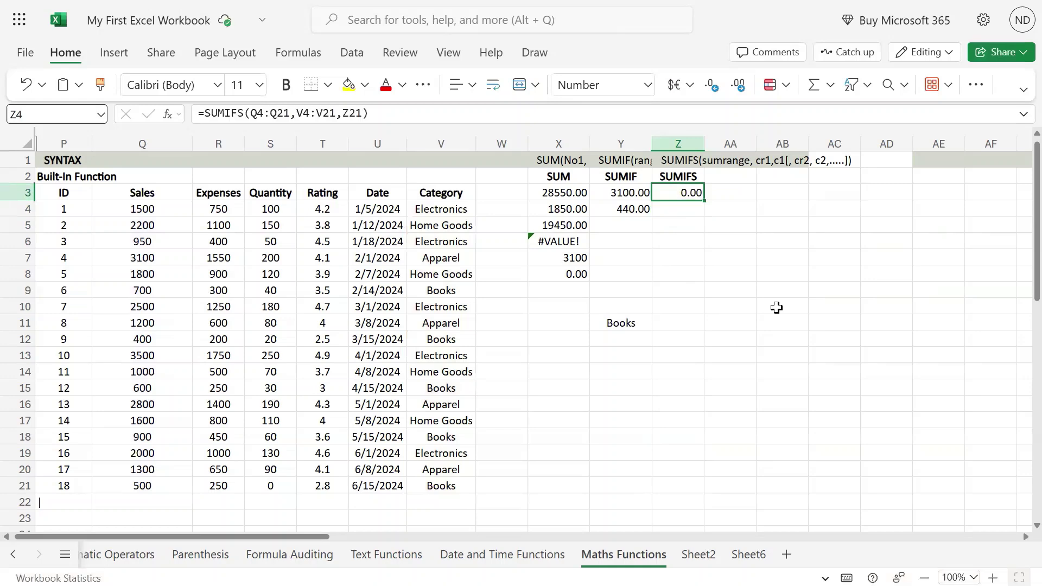
Change the criterion in the Z3 SUMIFS formula to Z11, so it reads =SUMIFS(Q4:Q21,V4:V21,Z11), and commit it.
key("F2")
key("Return")
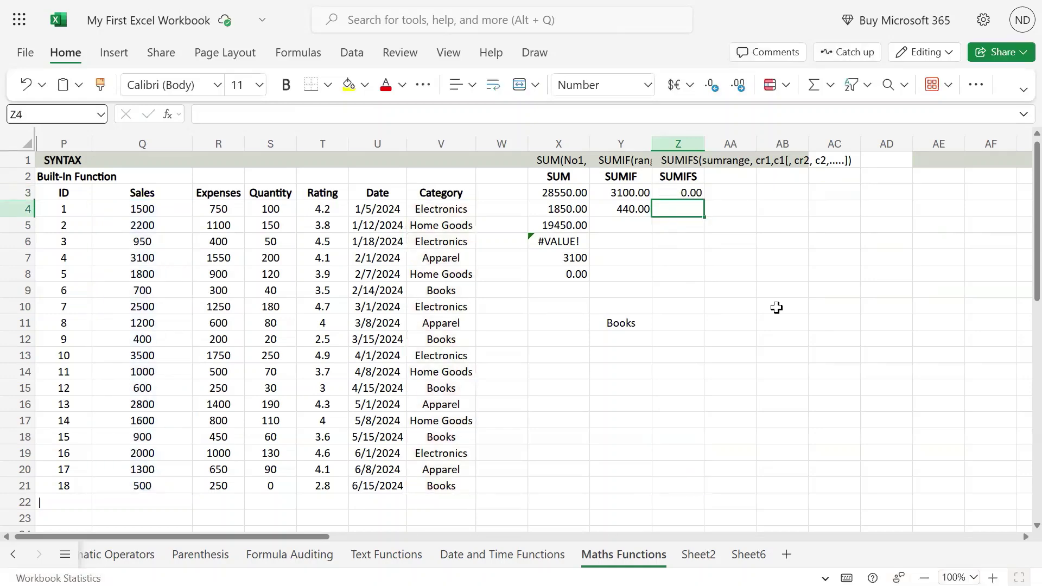
key("Down")
key("Down")
key("Down")
key("Up")
key("Up")
key("Up")
key("Up")
key("F2")
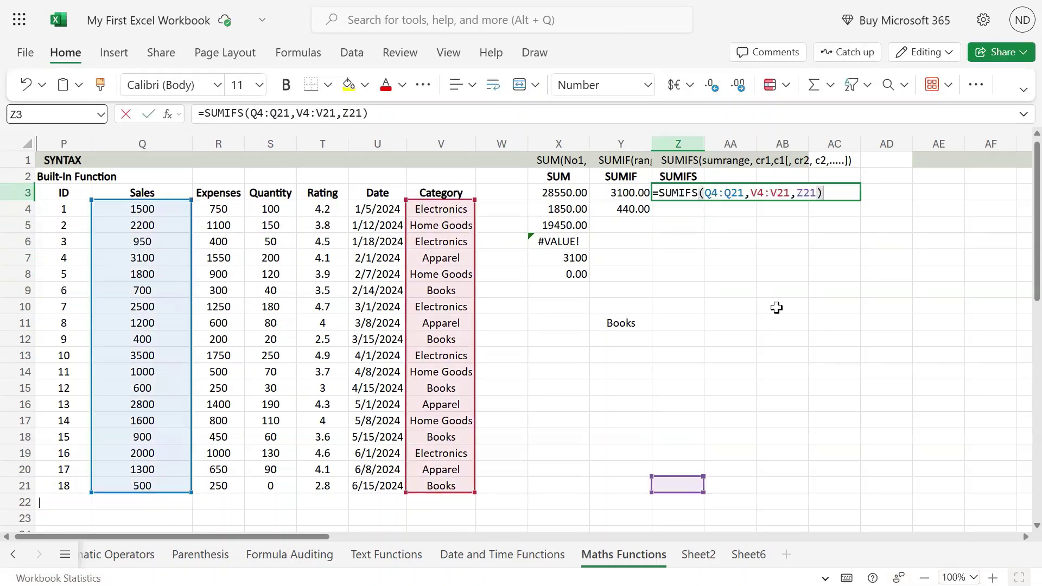
key("BackSpace")
key("BackSpace")
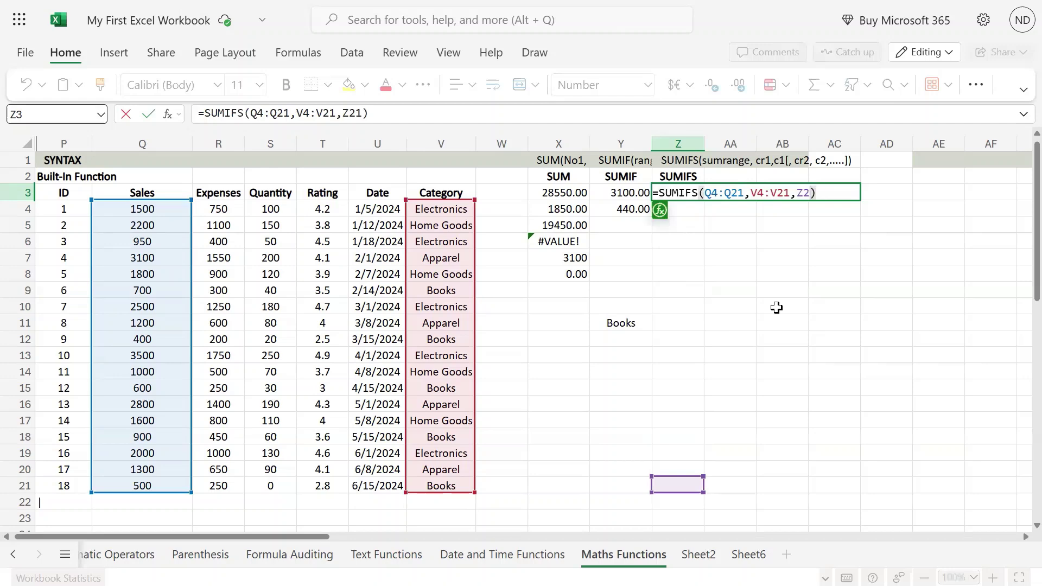
type("11")
key("Return")
Enter Books in cell Z11 as the category criterion for the SUMIFS formula.
key("Down")
key("Down")
key("Down")
key("Down")
key("Down")
key("Down")
key("Down")
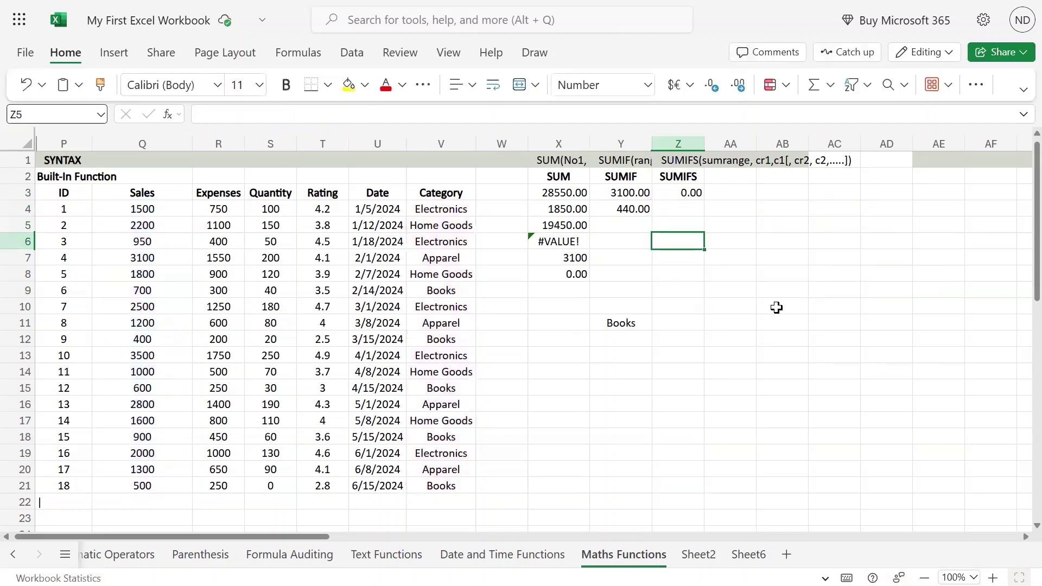
type("Books")
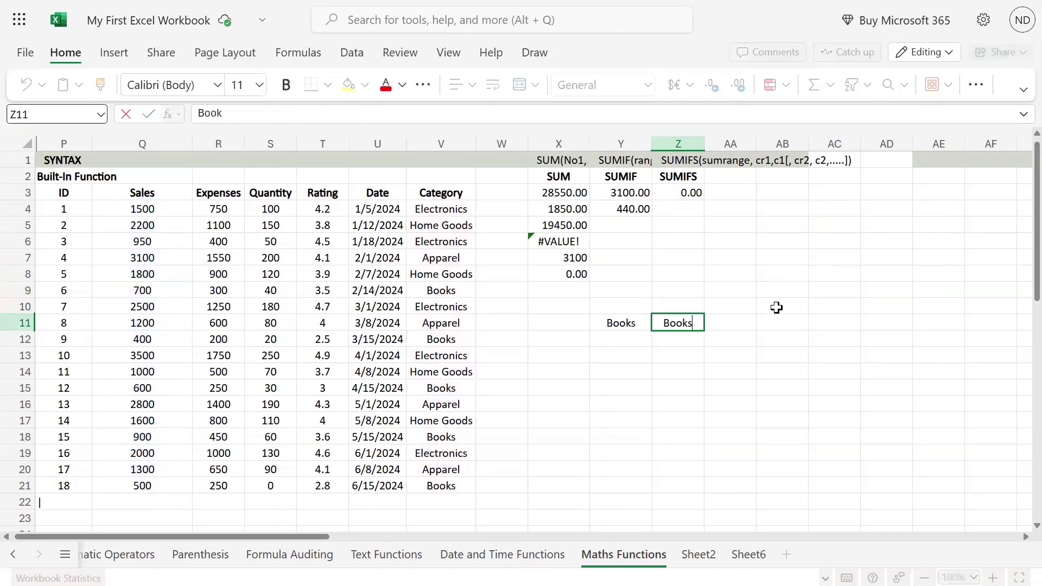
key("Return")
key("Up")
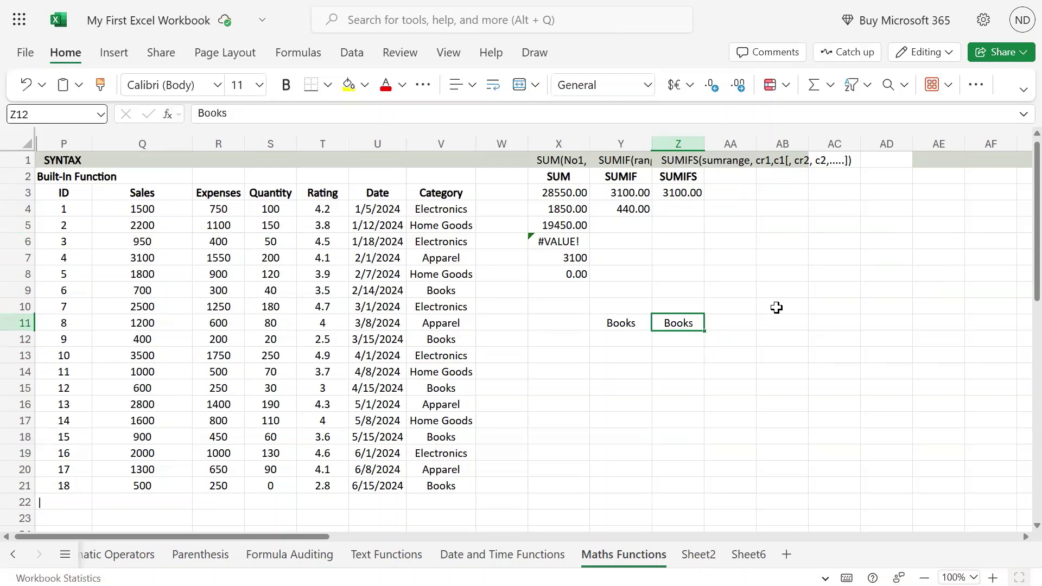
Examine the Sales and Quantity values of the Books rows against the SUMIFS result in Z3.
key("ctrl+Up")
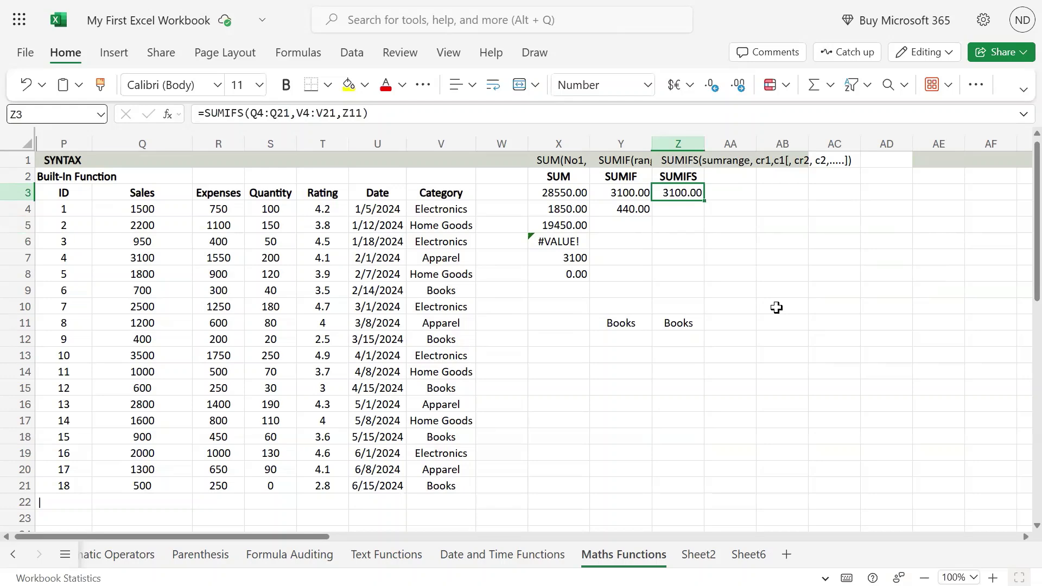
left_click(286, 296)
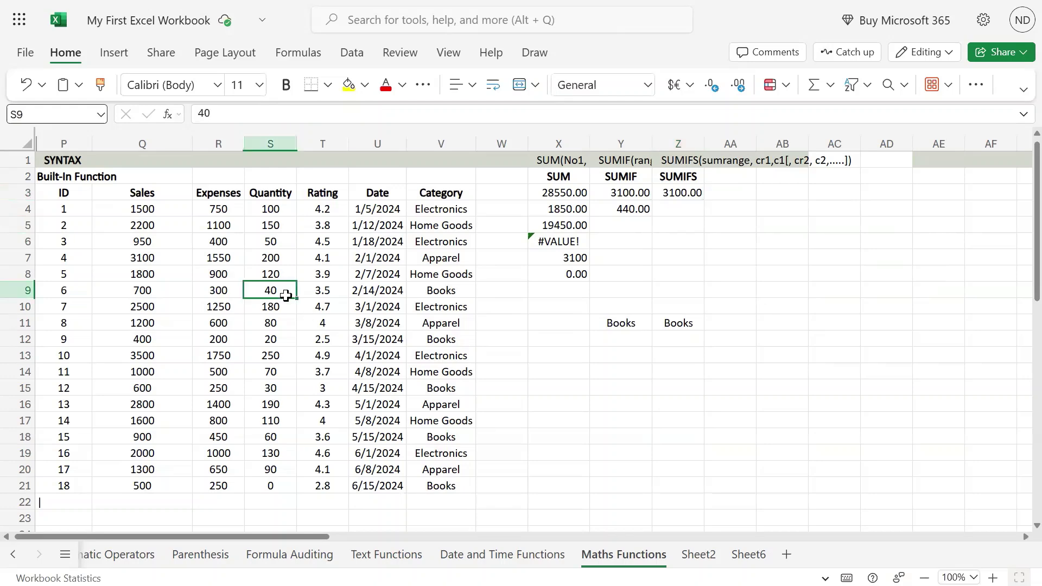
left_click(156, 291)
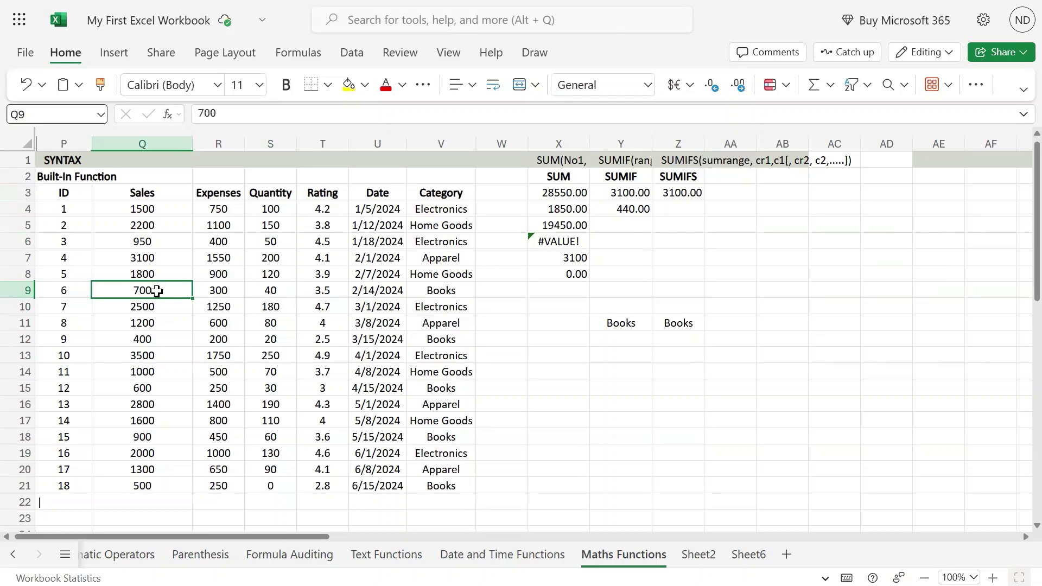
left_click(155, 338)
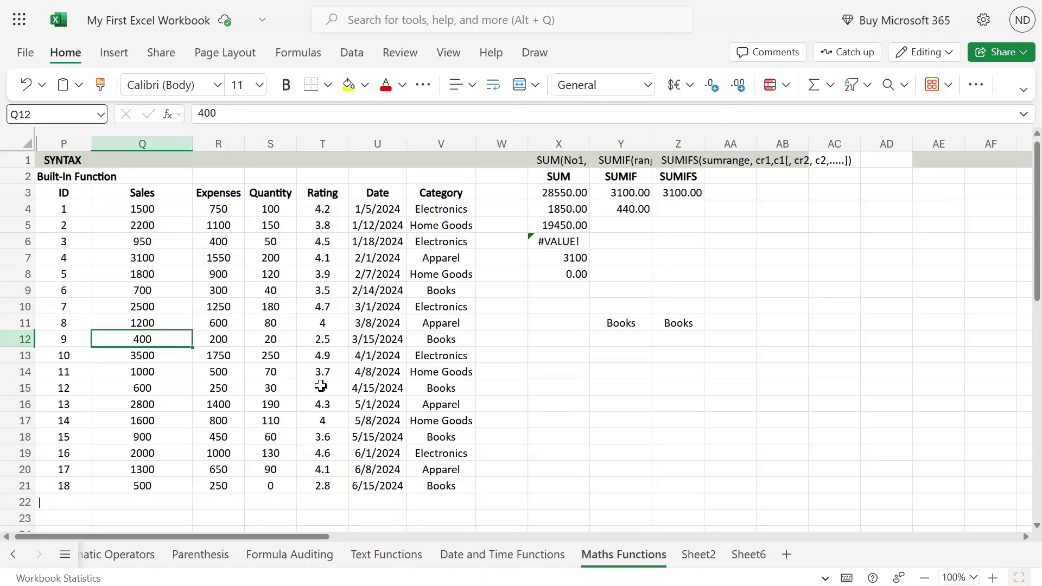
left_click(321, 386)
left_click(154, 392)
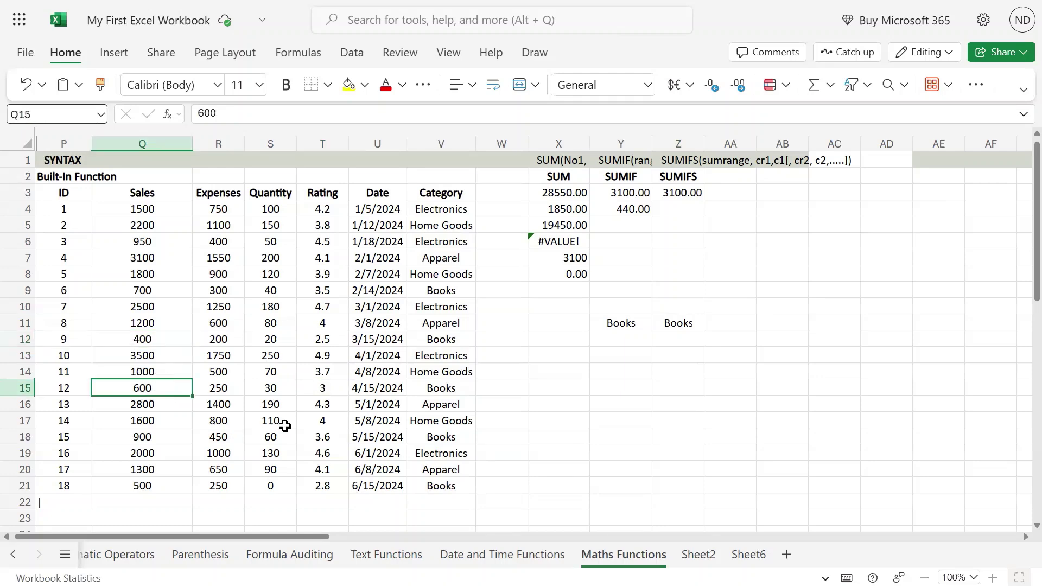
left_click(268, 434)
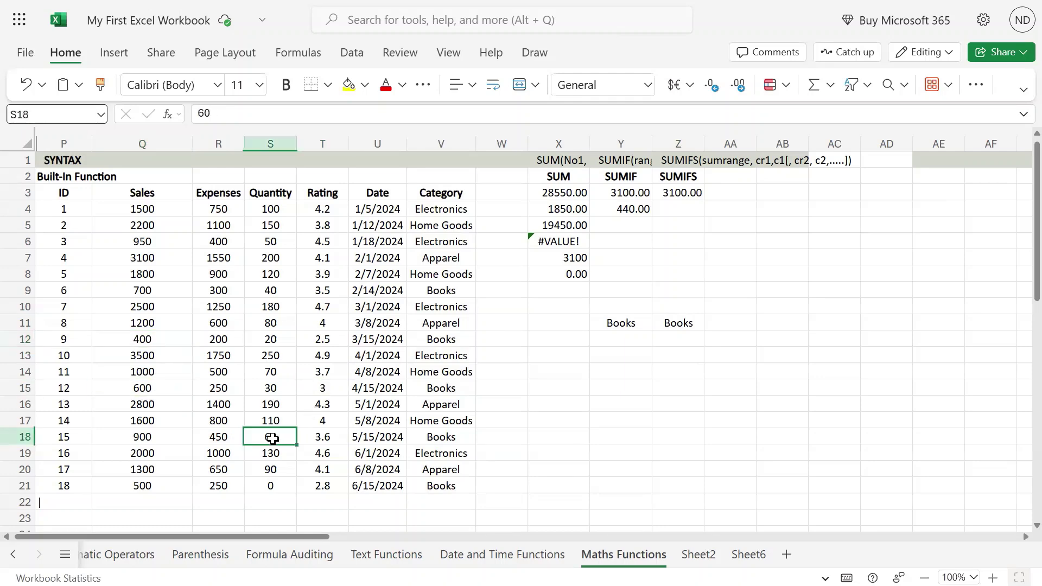
left_click(139, 436)
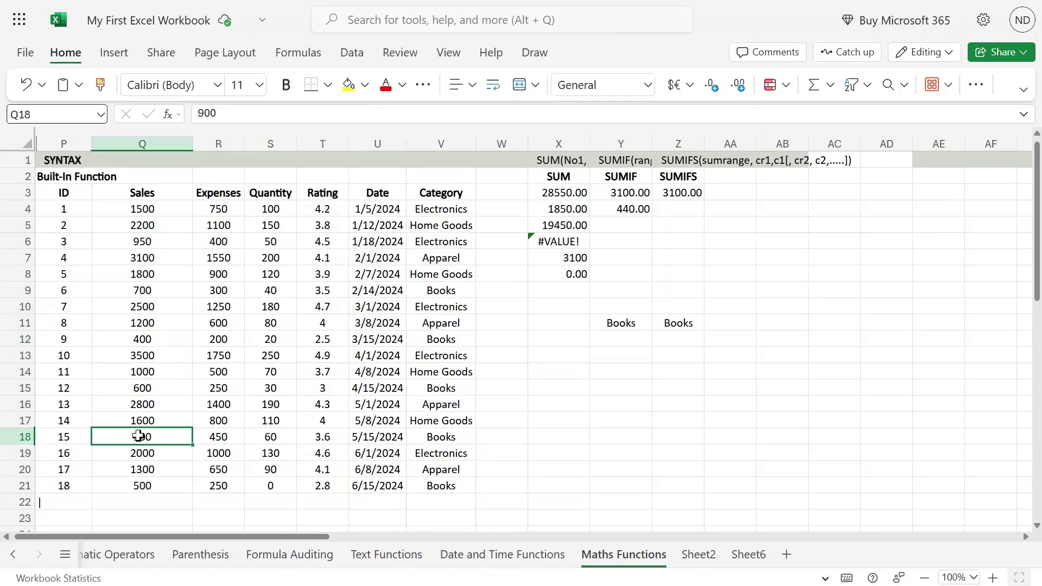
left_click(675, 335)
left_click(691, 190)
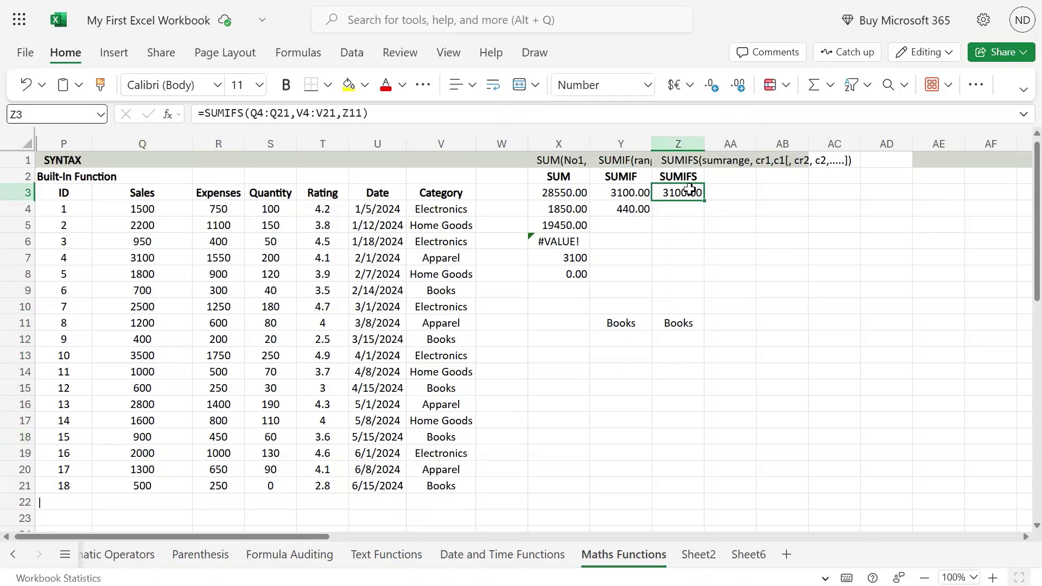
Add the Quantity range S4:S21 with criterion Z12 as a second condition to the Z3 SUMIFS formula, and commit it.
double_click(690, 189)
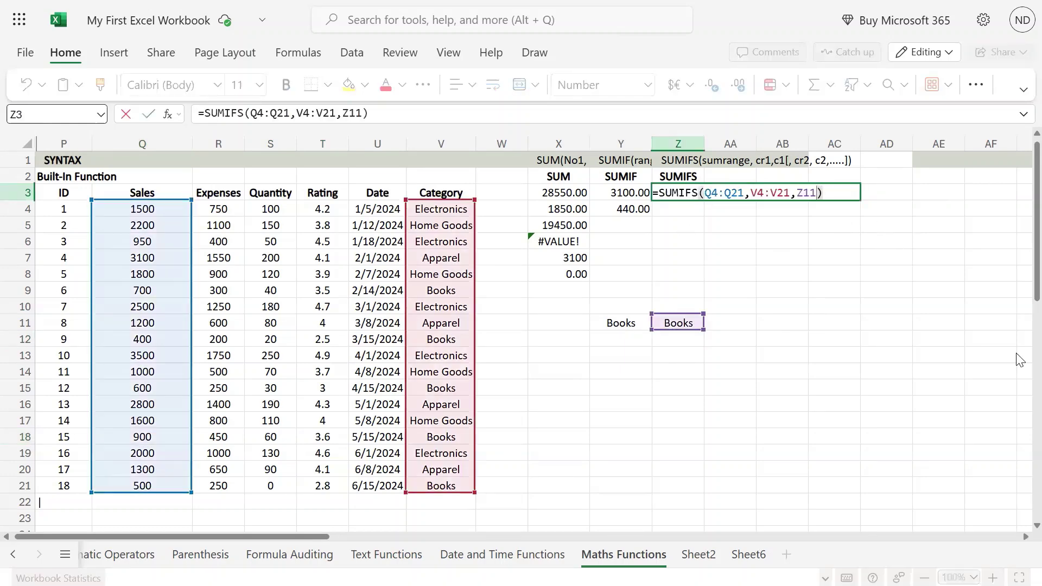
type(",")
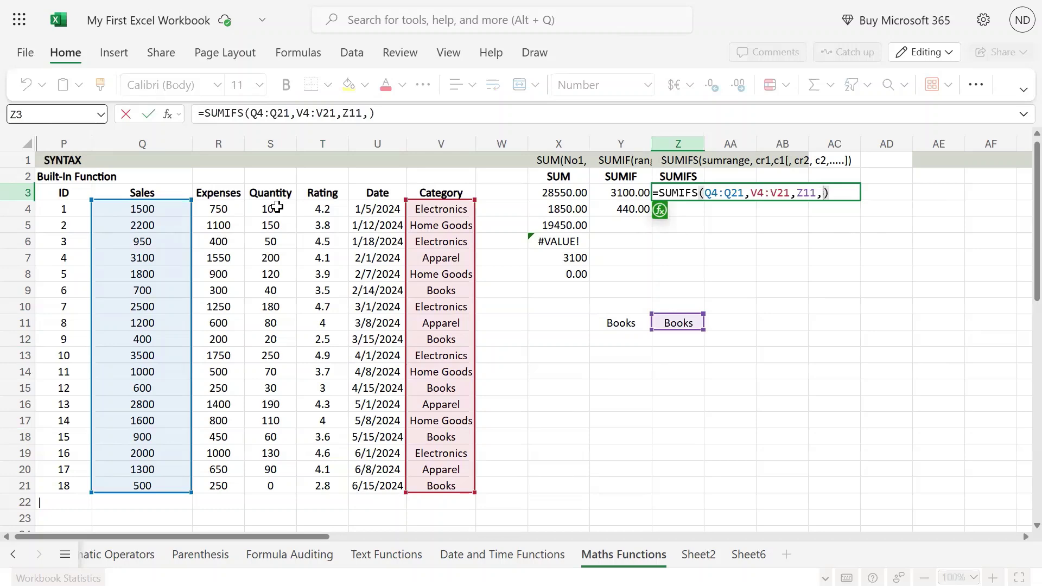
left_click_drag(277, 207, 255, 483)
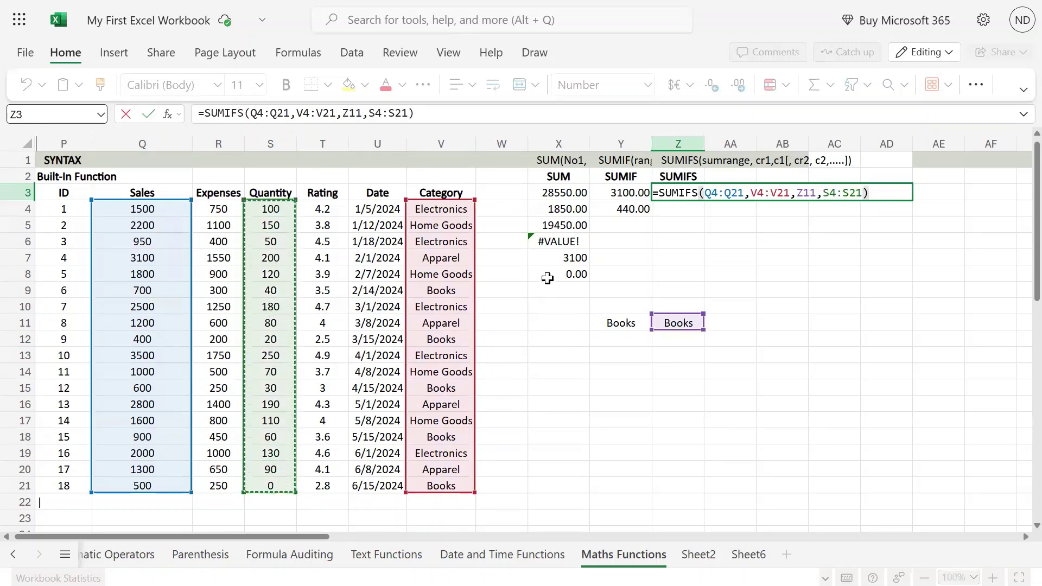
type(",")
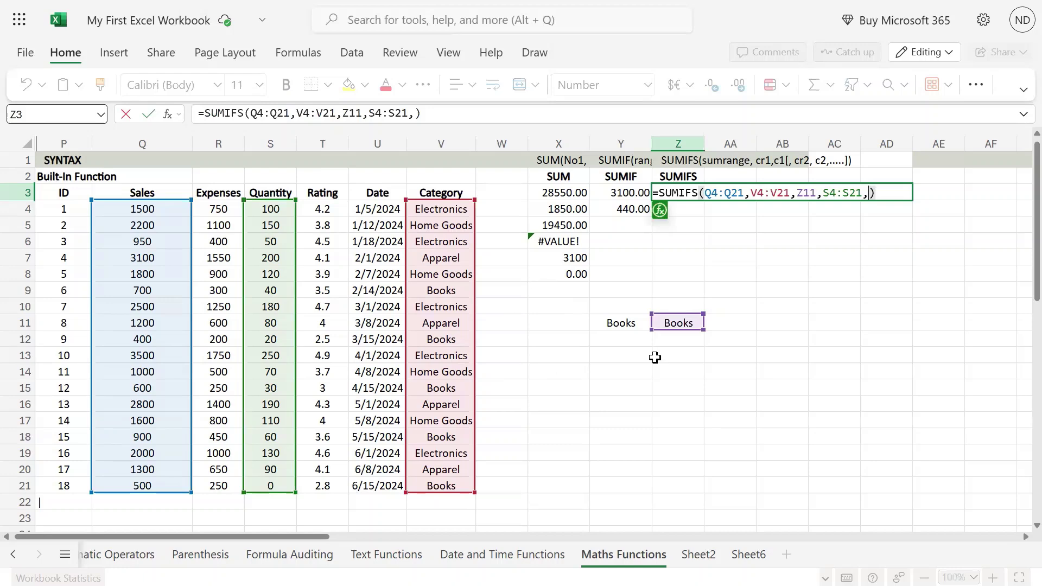
left_click(678, 341)
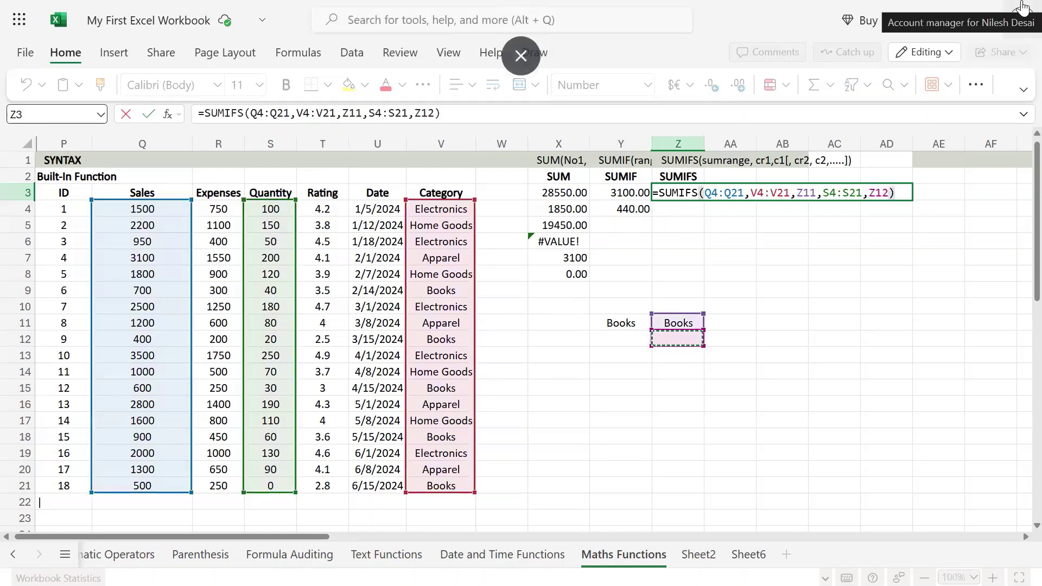
key("Return")
key("Up")
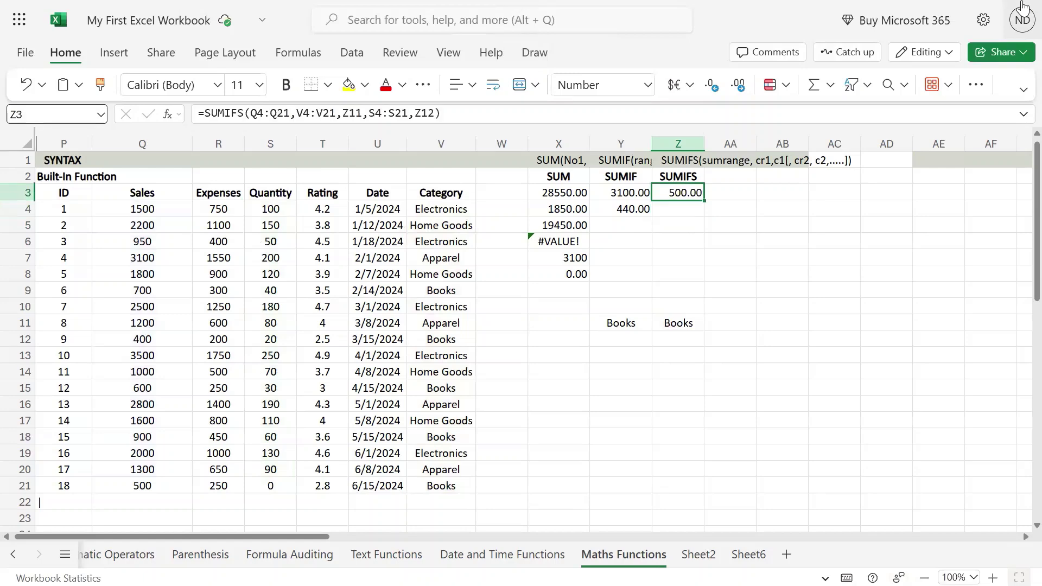
Examine how the blank criterion cell Z12 relates to the Quantity and Sales values in row 21.
key("F2")
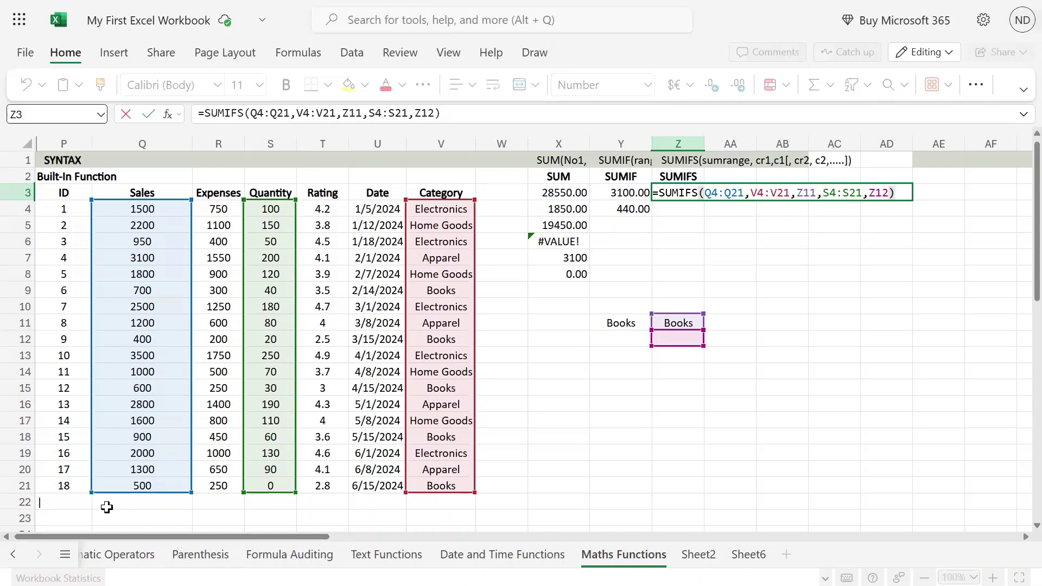
left_click(15, 486)
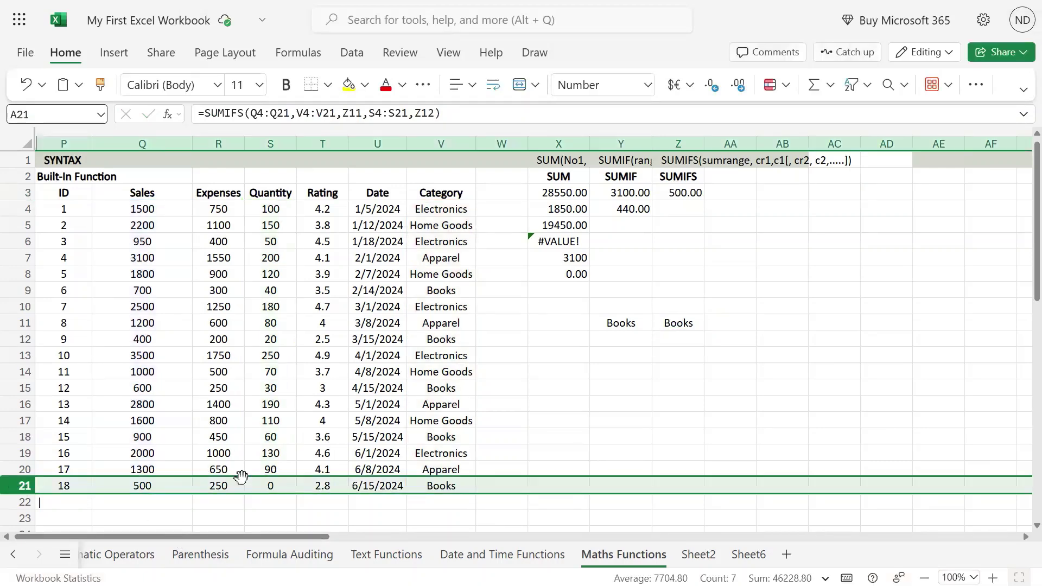
left_click(269, 483)
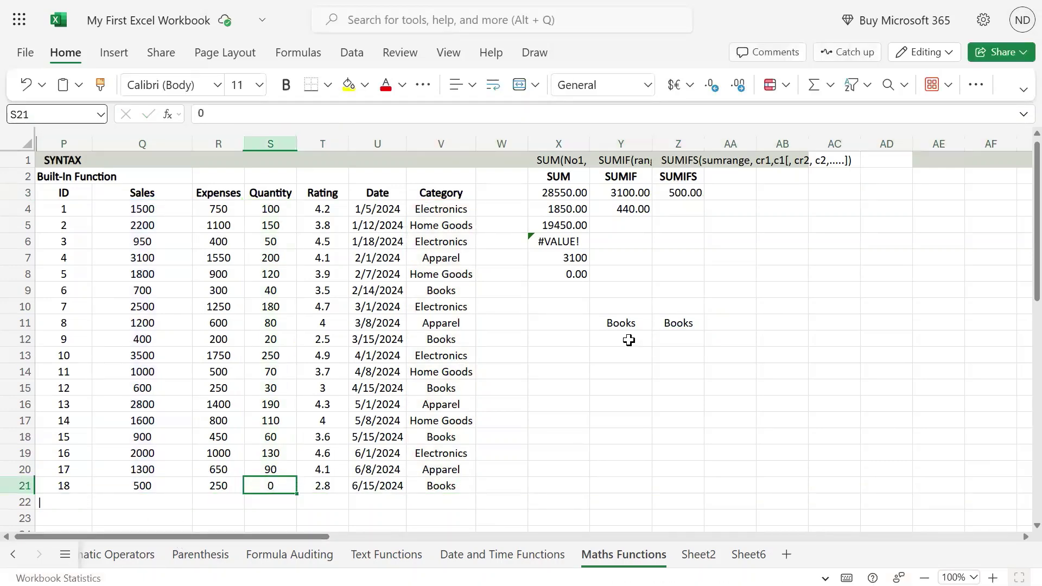
left_click(683, 338)
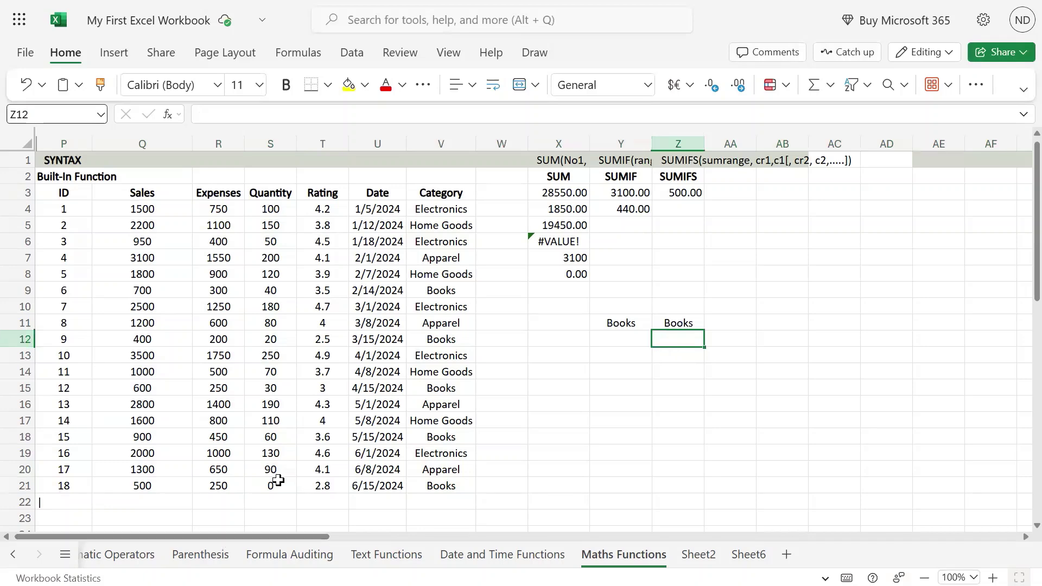
left_click(278, 483)
left_click(146, 490)
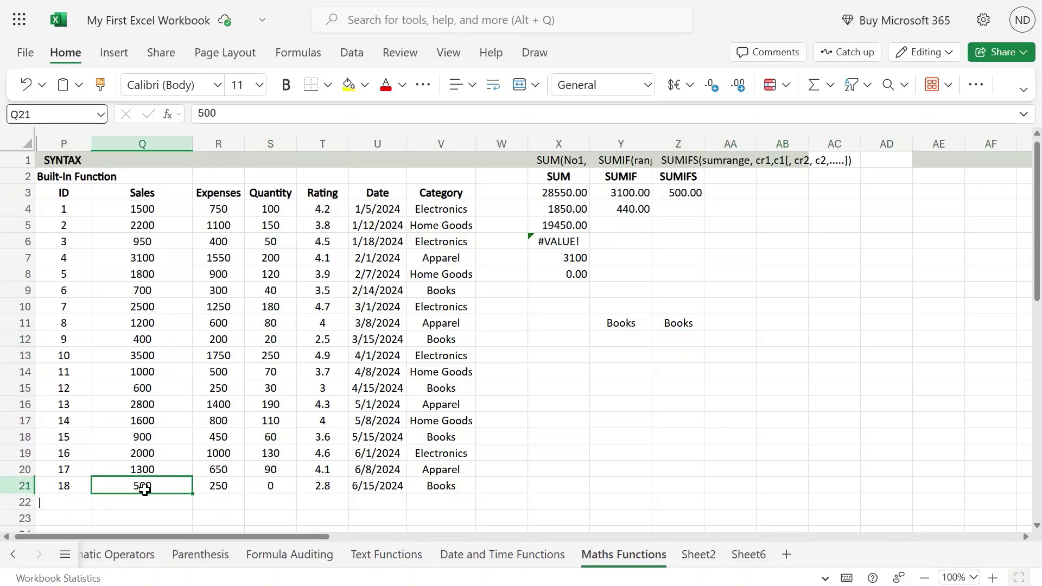
left_click(689, 343)
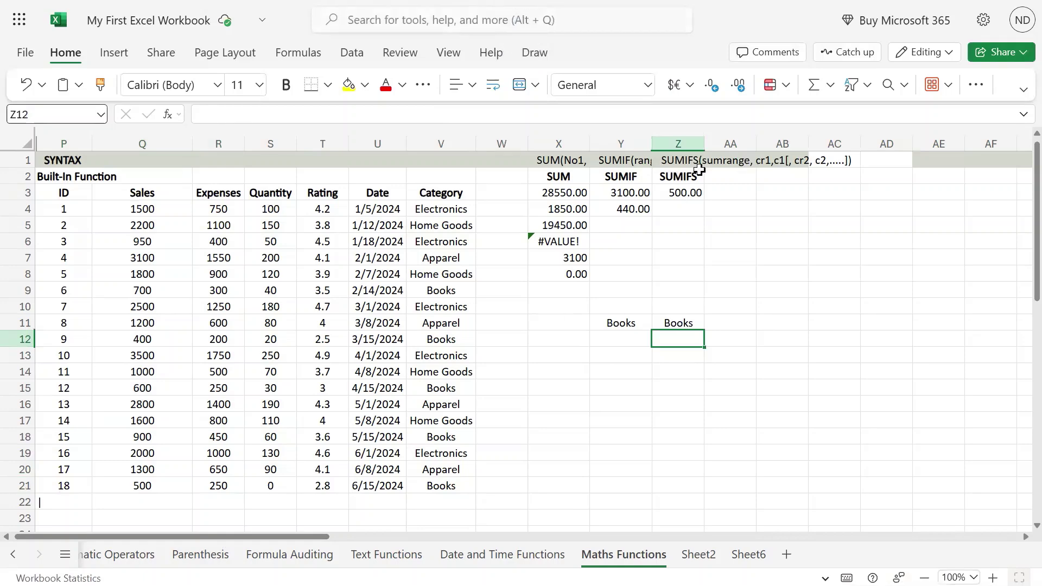
Change the Quantity criterion in the Z3 formula to ">"&Z12 and commit it.
left_click(684, 191)
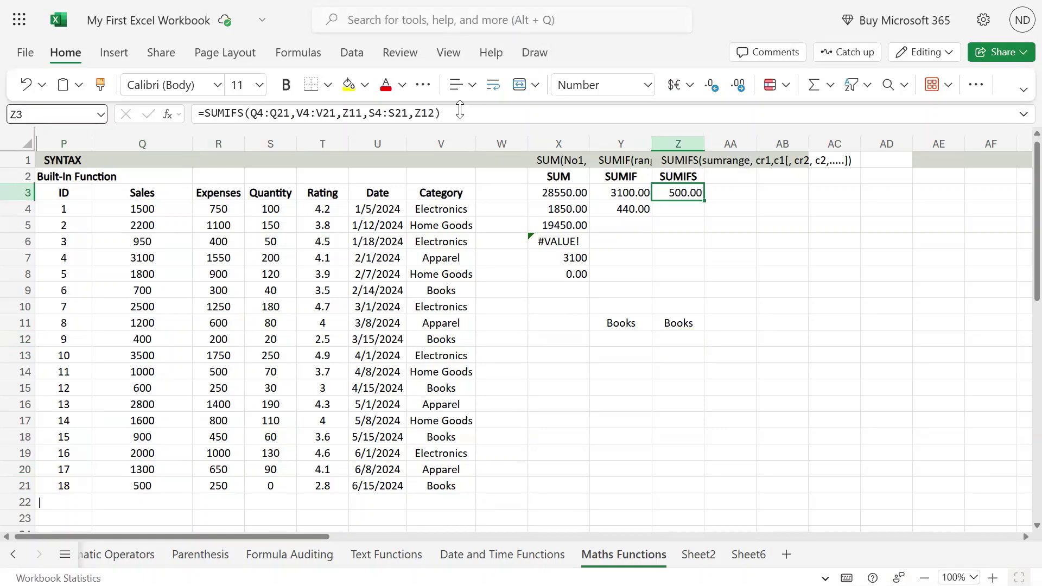
left_click(426, 116)
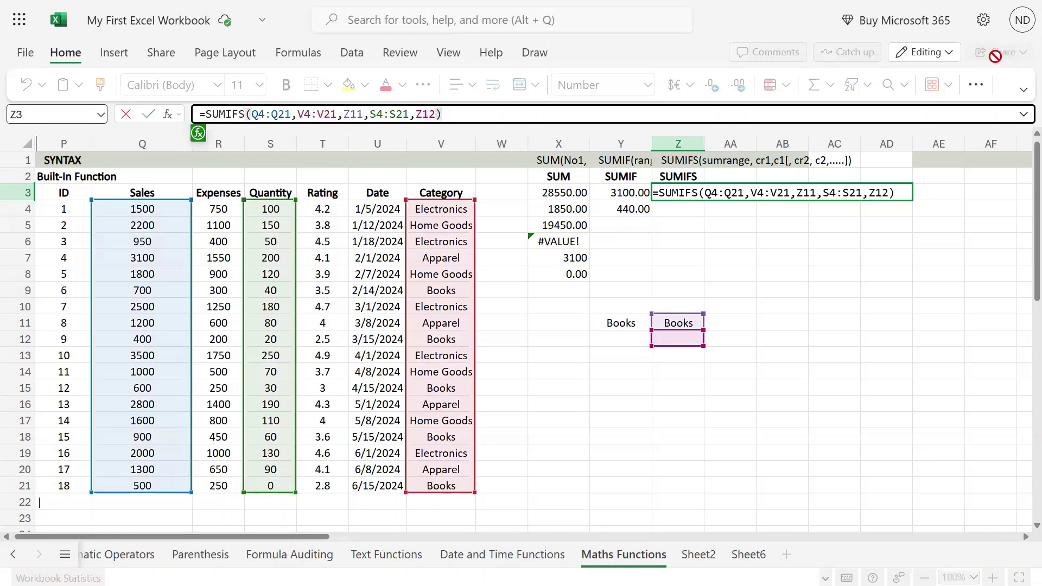
type("\"")
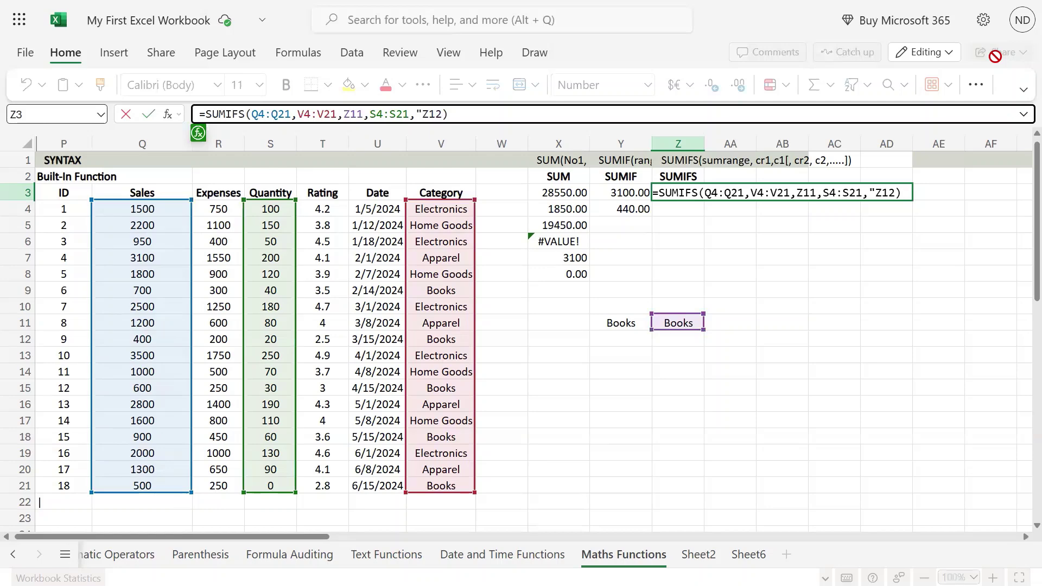
type(">\"")
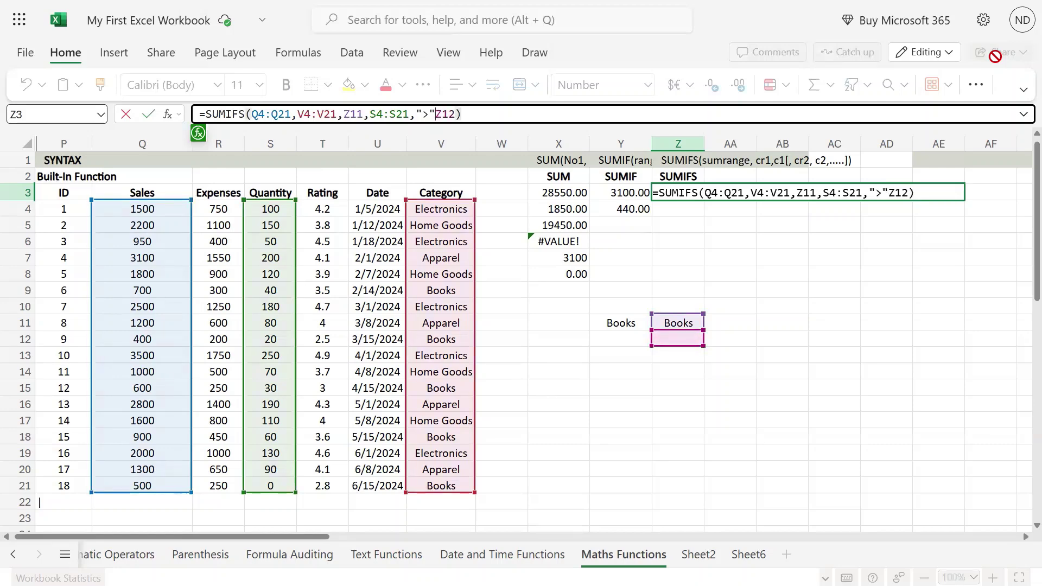
type("&")
key("Return")
Enter 400 in cell Z12 as the quantity threshold for the SUMIFS formula.
key("ctrl+Down")
key("ctrl+Down")
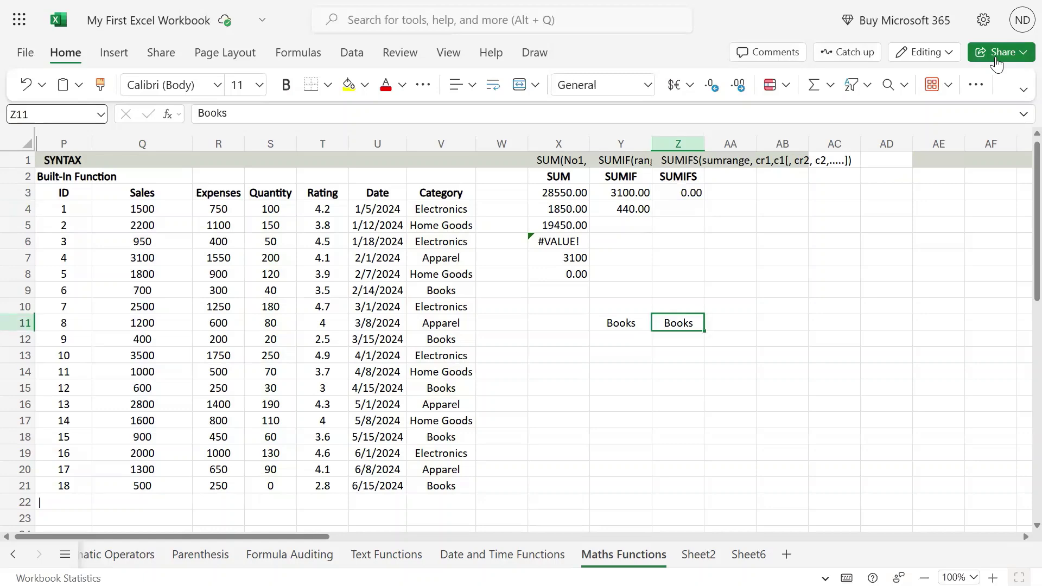
key("ctrl+Up")
key("ctrl+Up")
key("ctrl+Up")
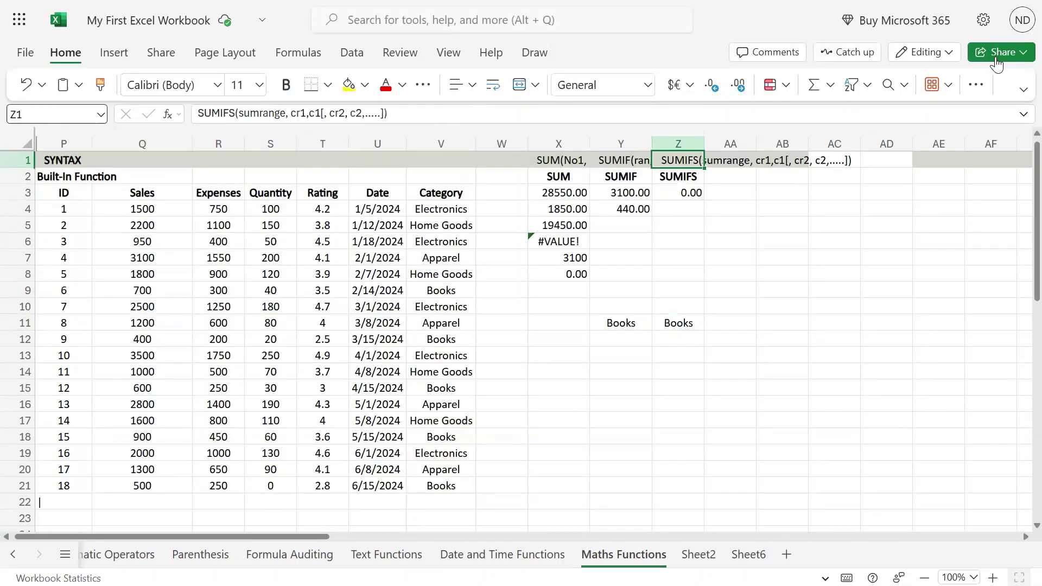
key("Down")
key("ctrl+Down")
key("ctrl+Down")
key("Down")
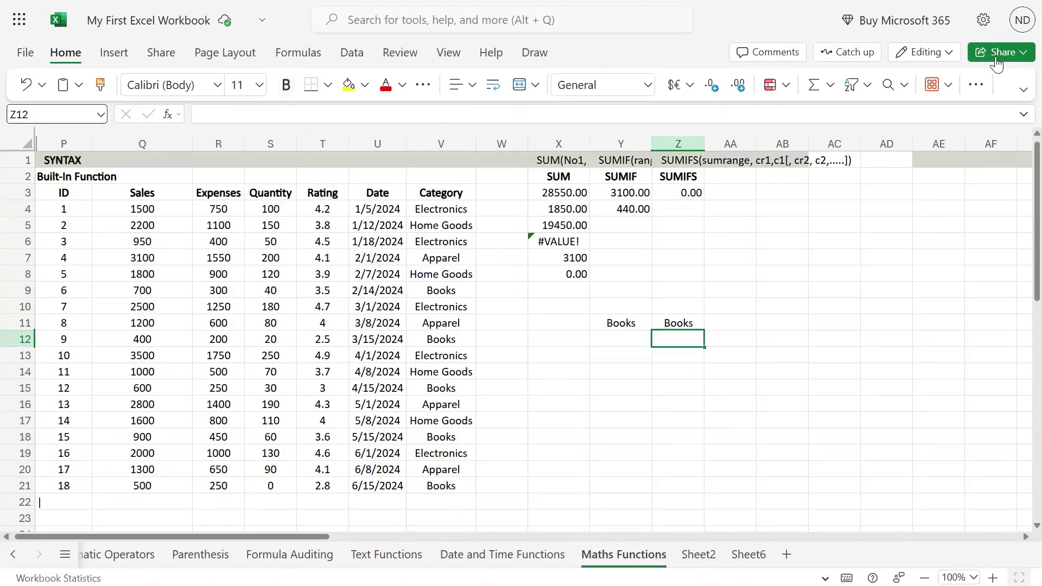
type("400")
key("Return")
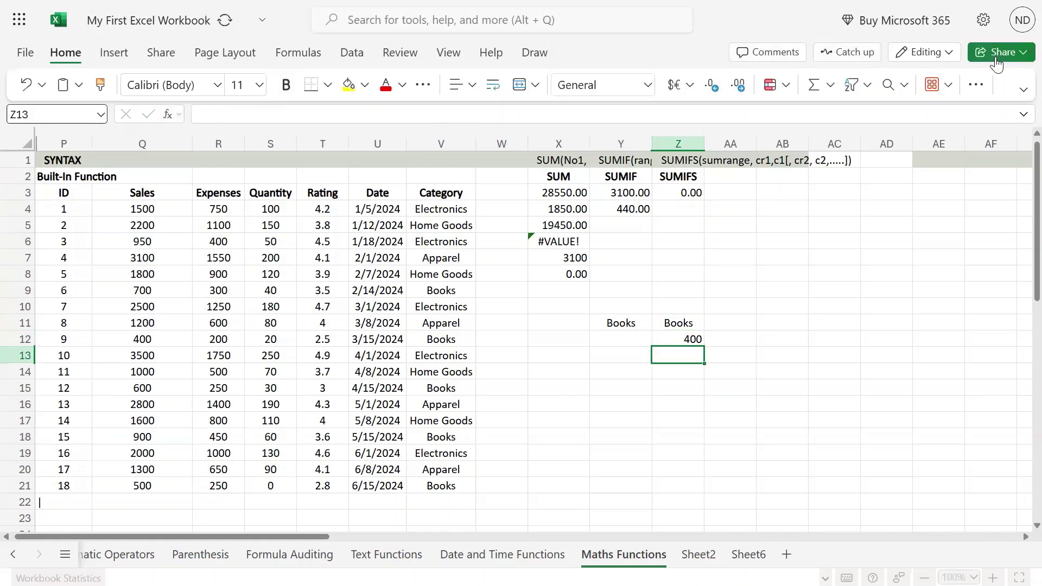
Return to cell Z3 and check the SUMIFS formula and its result against the threshold.
key("Up")
key("Up")
key("Up")
key("Up")
key("Up")
key("Up")
key("Up")
key("Up")
key("Up")
key("Up")
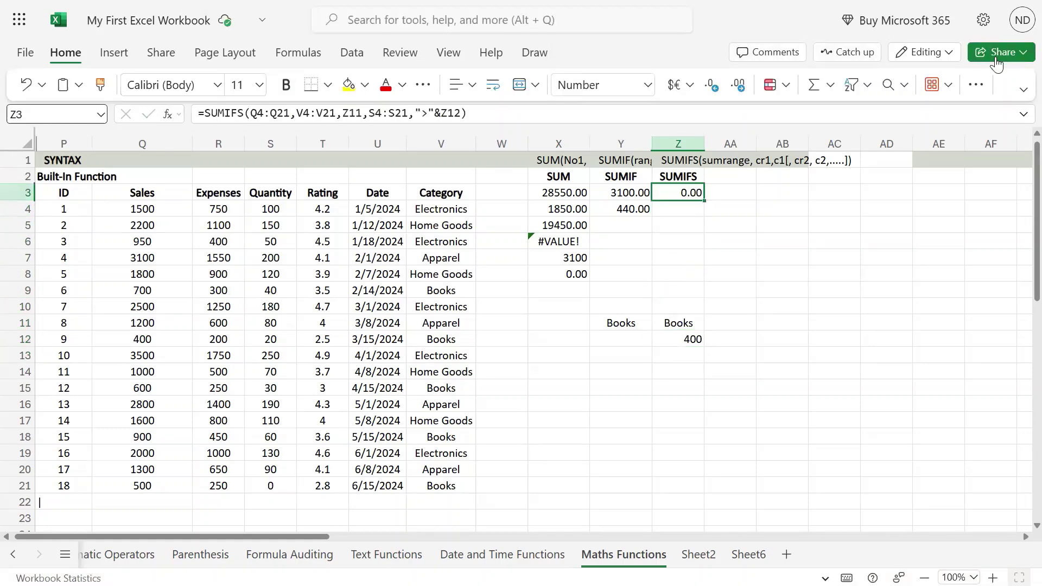
Review the SUMIFS formula in Z3 and set the quantity threshold in Z12 to 40.
key("F2")
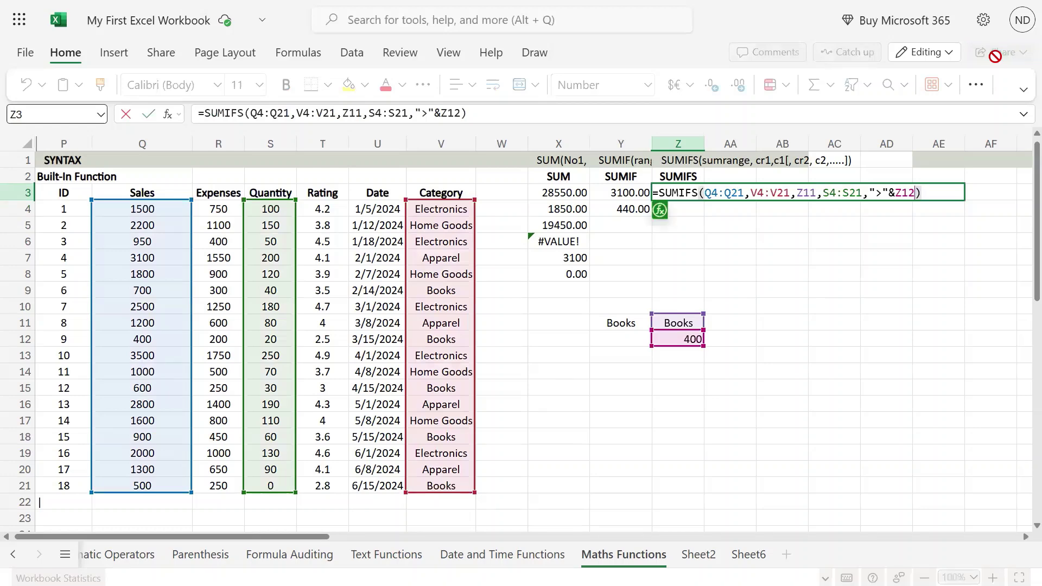
key("Return")
key("Down")
key("Down")
key("Down")
key("Down")
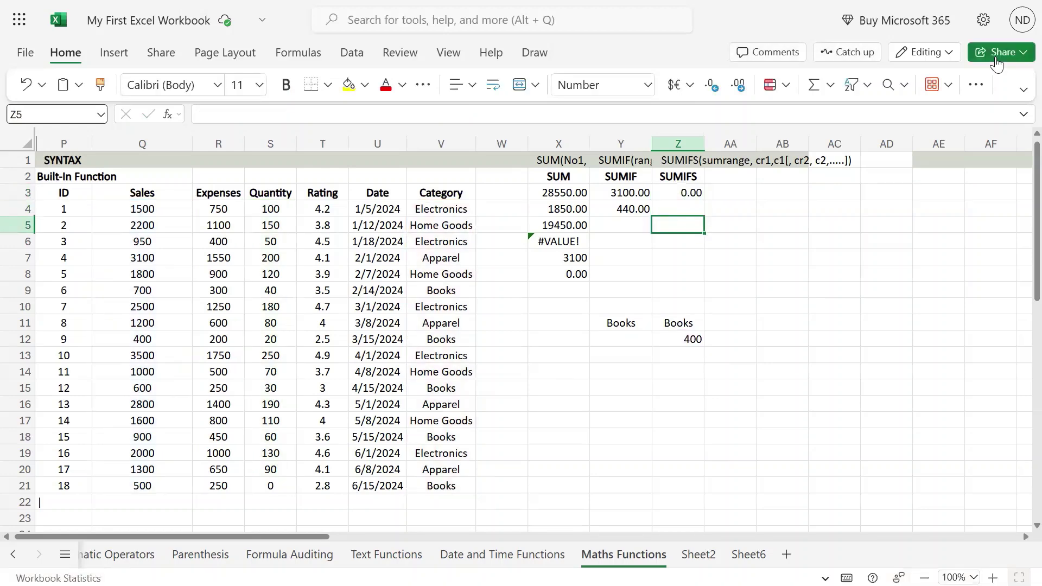
key("Down")
key("Down")
key("Down")
key("Down")
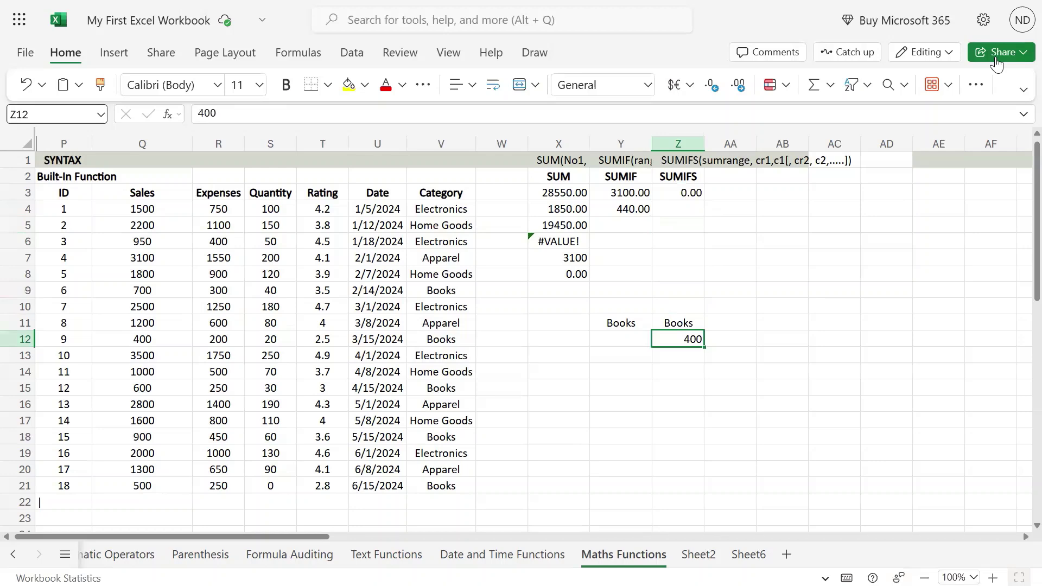
type("40")
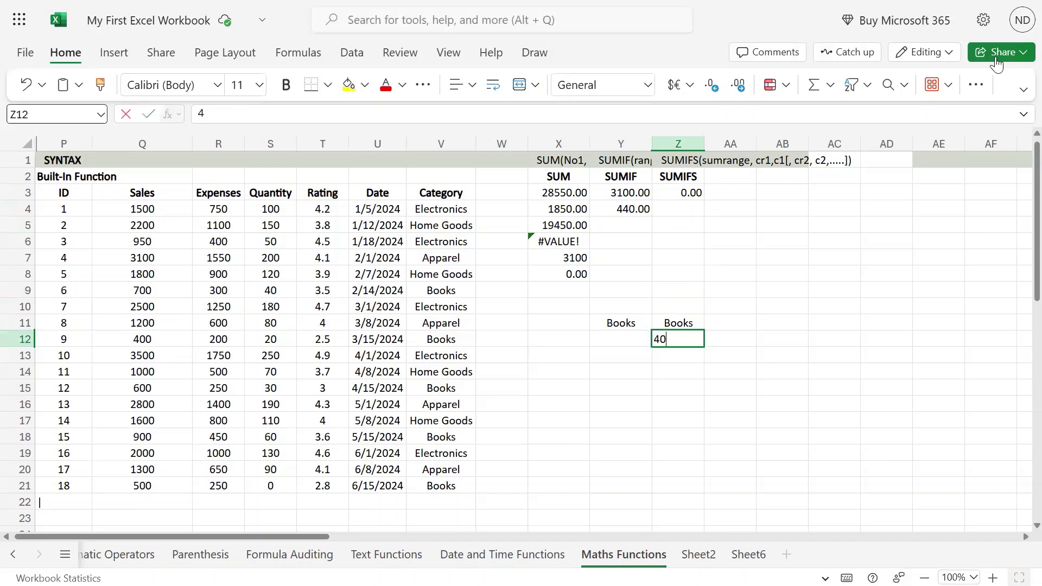
key("Return")
key("Up")
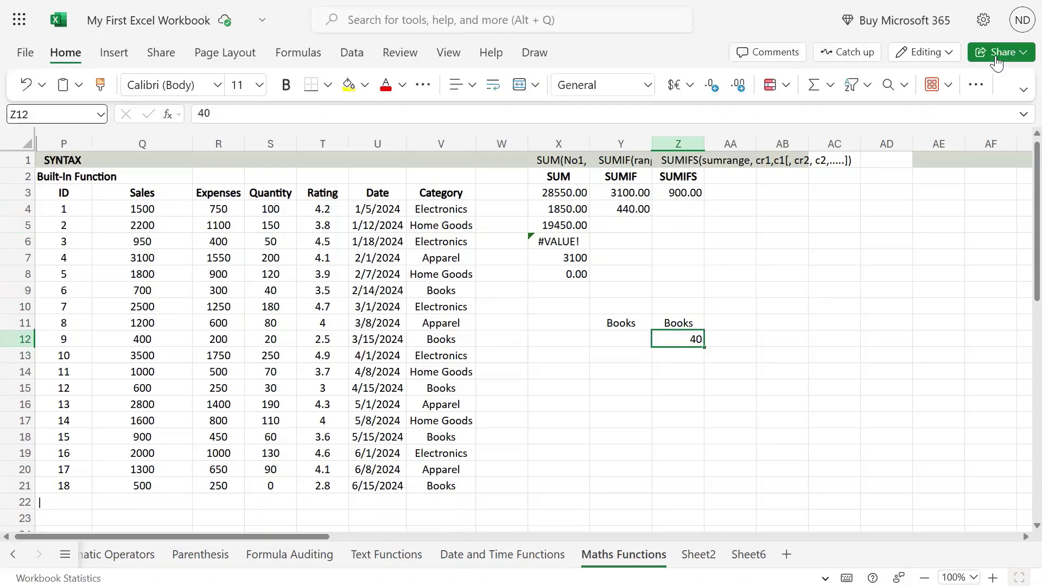
Check the Books entries in the Category column and the Quantity and Sales in row 18 against the SUMIFS result in Z3.
left_click(440, 292)
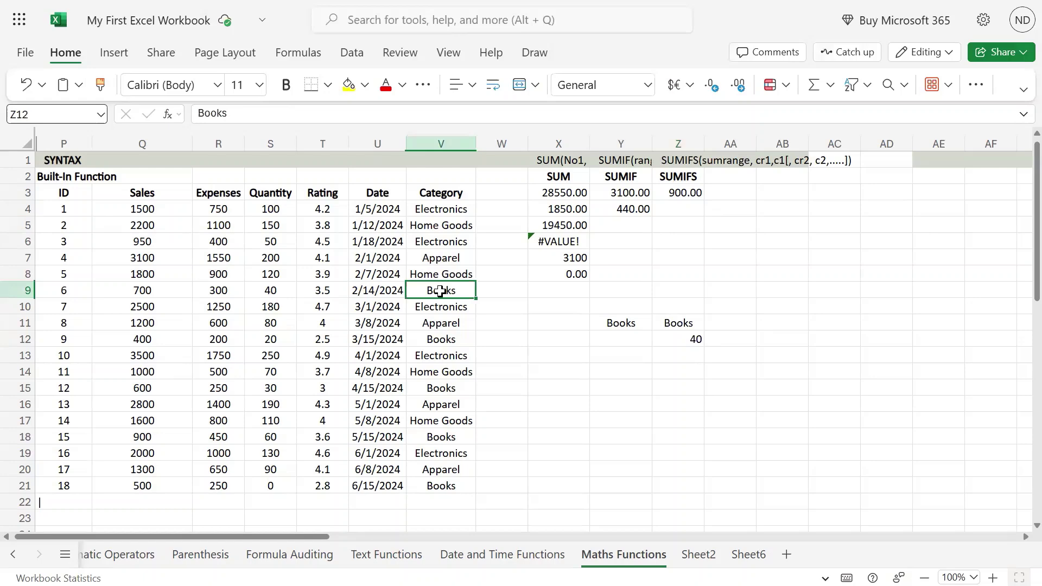
left_click(442, 339, "ctrl")
left_click(451, 387, "ctrl")
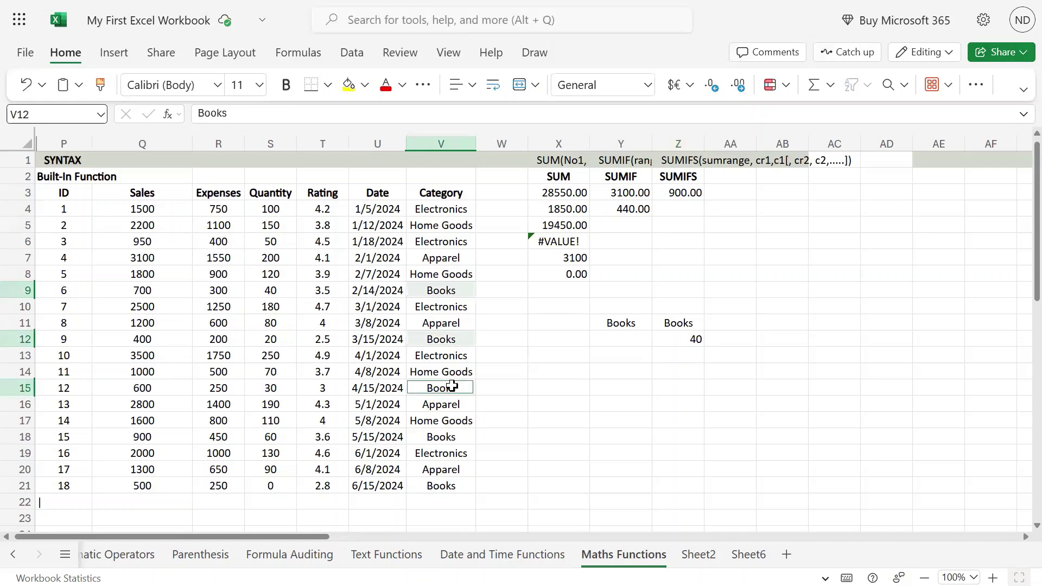
left_click(452, 439, "ctrl")
left_click(459, 486, "ctrl")
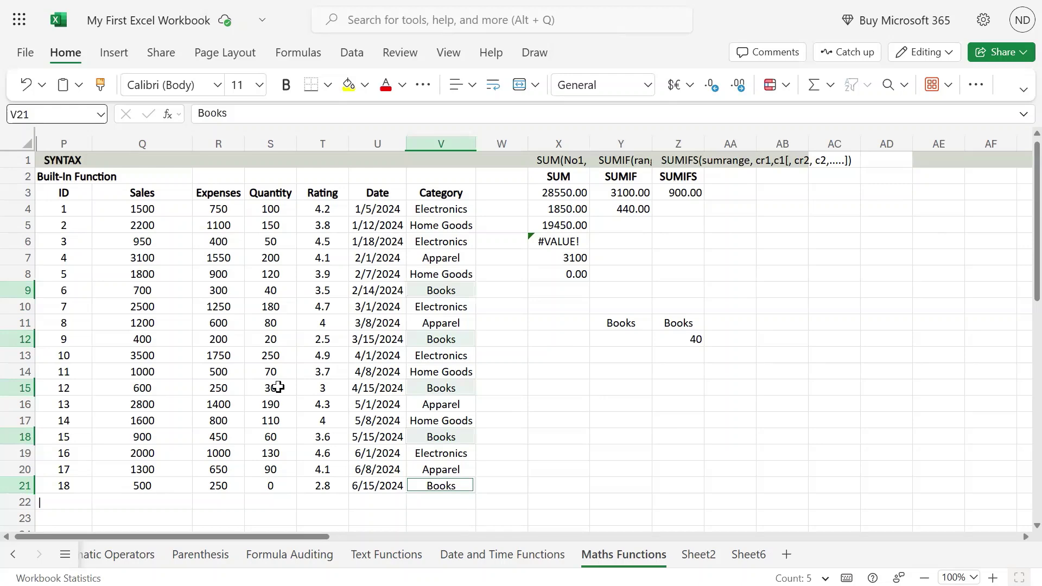
left_click(273, 437)
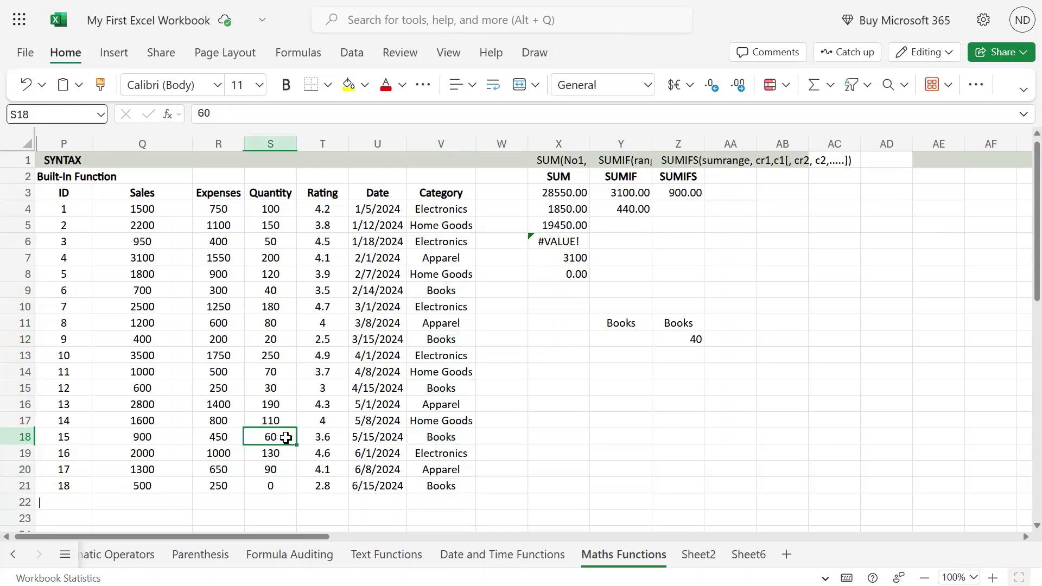
left_click(157, 436)
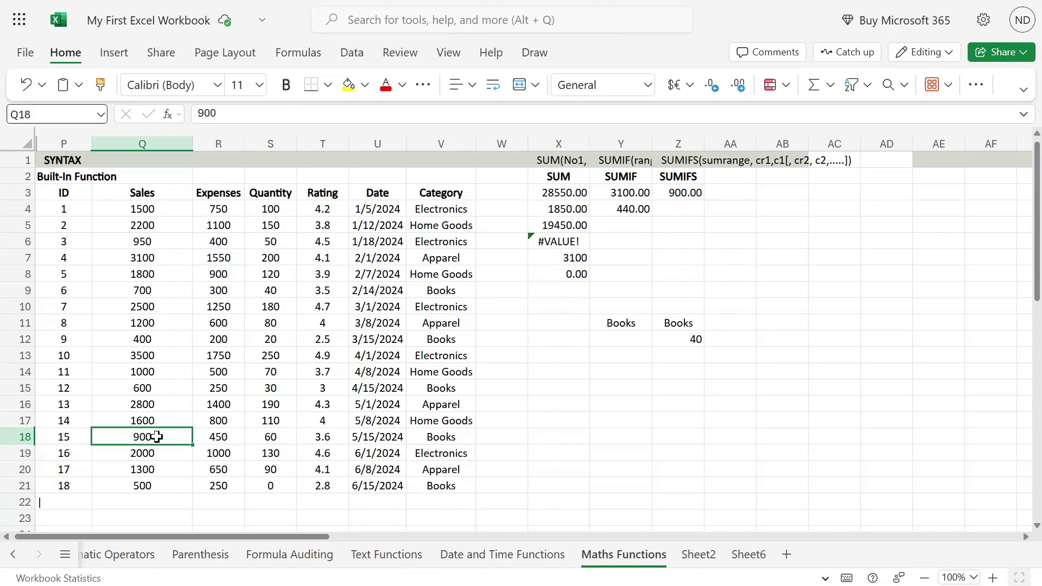
left_click(683, 189)
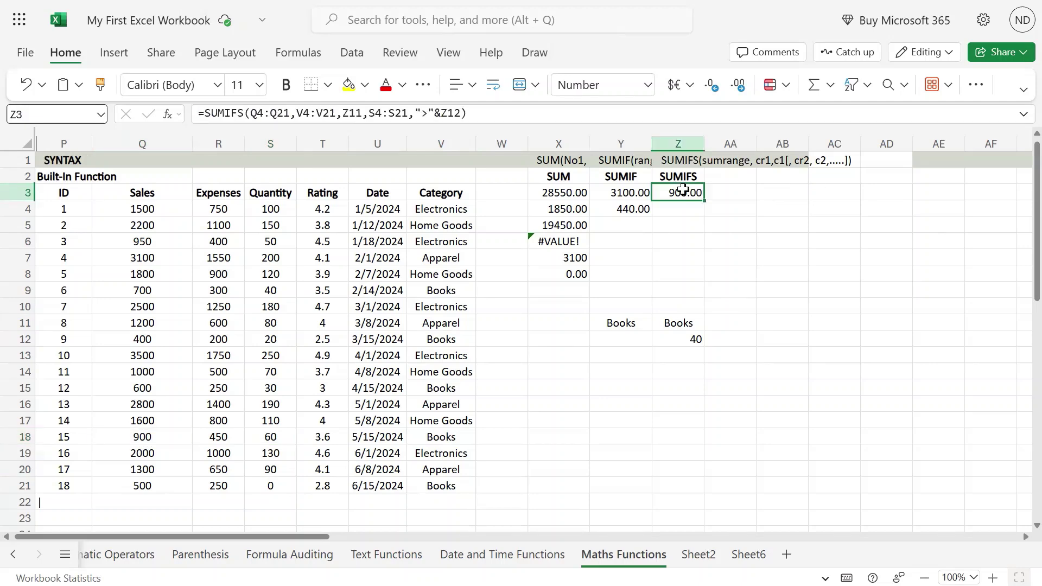
Review the criteria in Z11 and Z12, and change the category criterion in Z11 to Apparel.
left_click(697, 321)
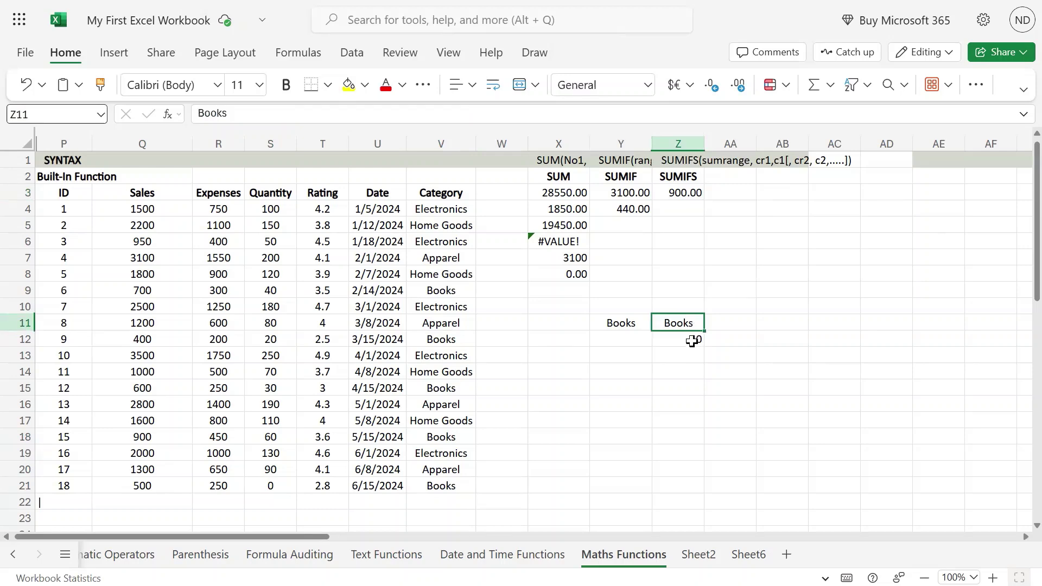
left_click(693, 340)
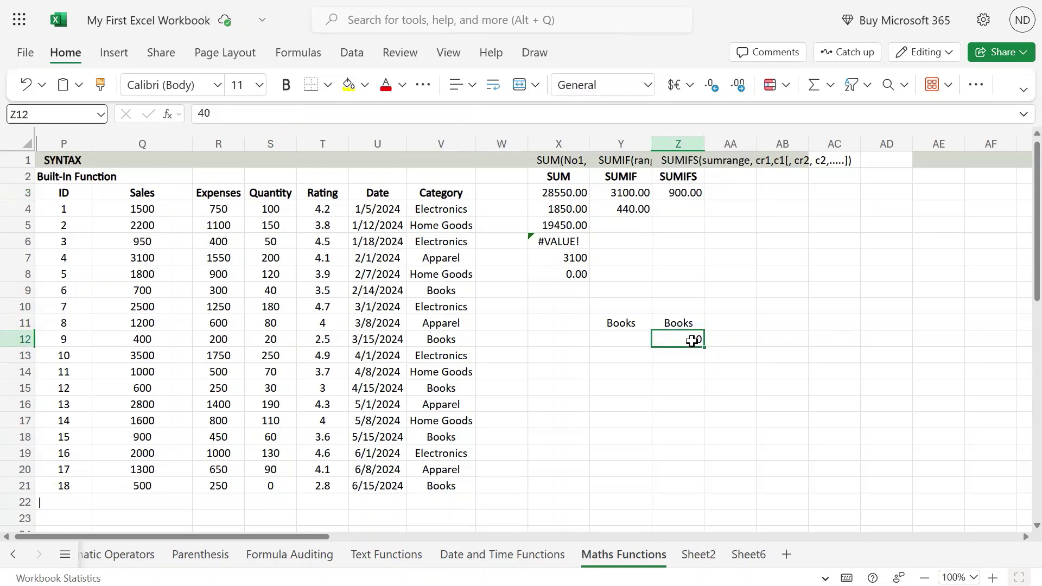
left_click(686, 323)
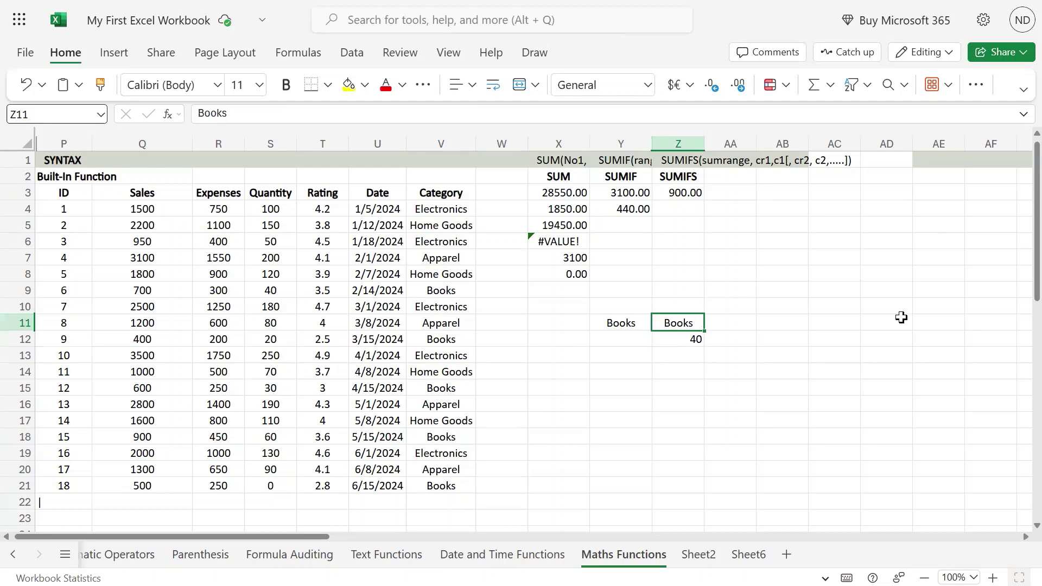
type("Apparel")
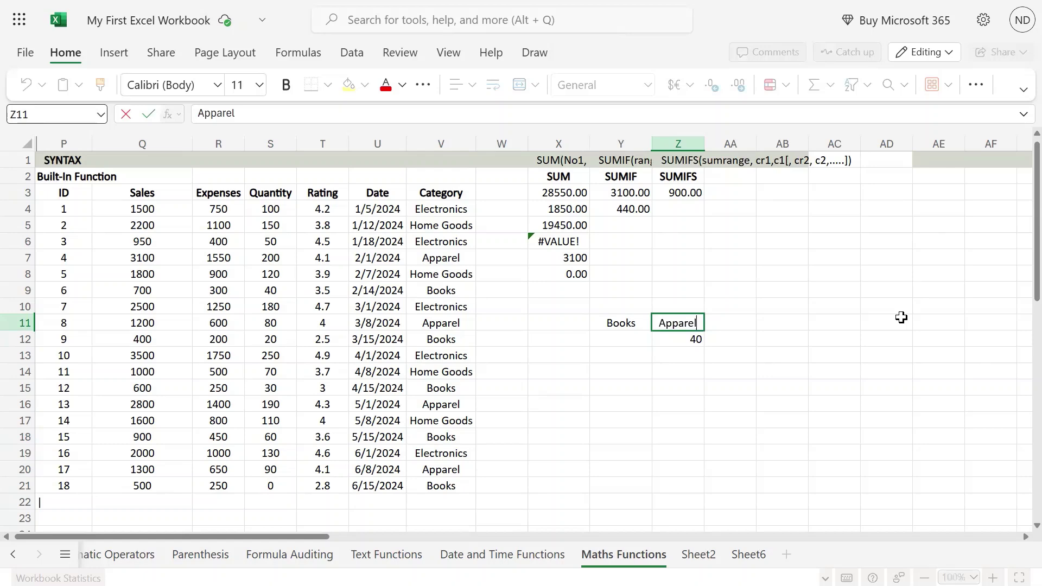
key("Return")
Examine the SUMIFS result in column Z against the category and quantity criteria in Z11 and Z12.
key("Up")
key("Up")
key("Up")
key("Up")
key("Up")
key("Up")
key("Up")
key("Up")
key("Up")
key("Up")
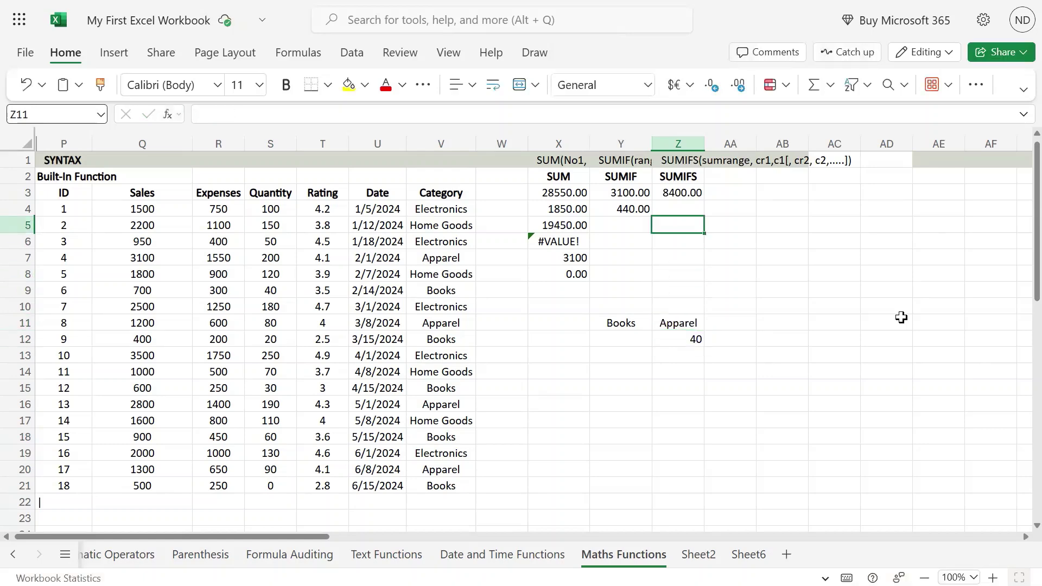
key("Down")
key("Down")
key("Down")
key("Down")
key("Down")
key("Down")
key("Down")
key("Down")
key("Down")
key("Down")
key("Down")
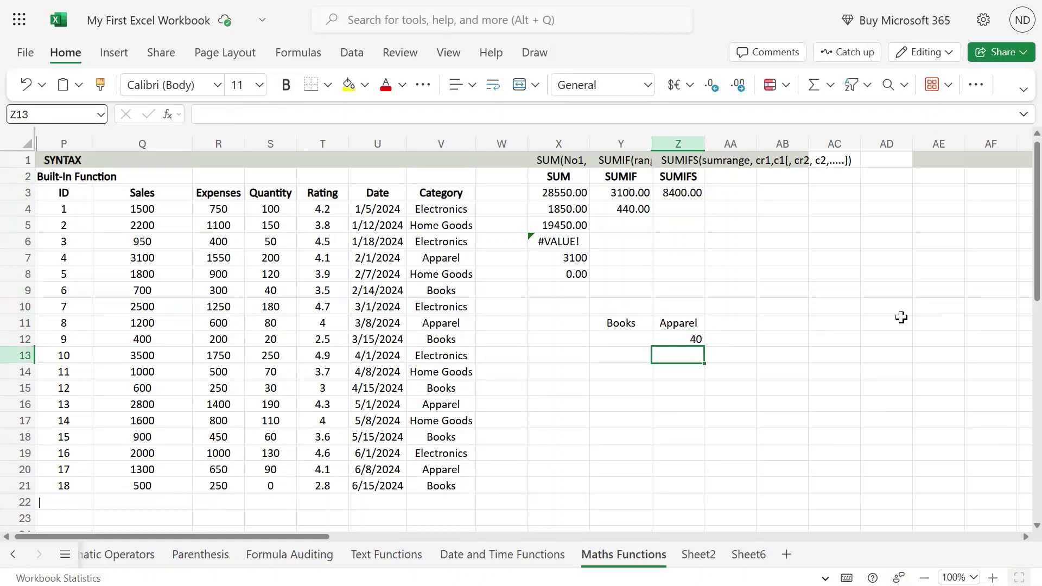
Inspect the Quantity column and the Apparel record in row 7 of the sales table.
key("Up")
key("Up")
key("Left")
key("Left")
key("Left")
key("Left")
key("Left")
key("Left")
key("Left")
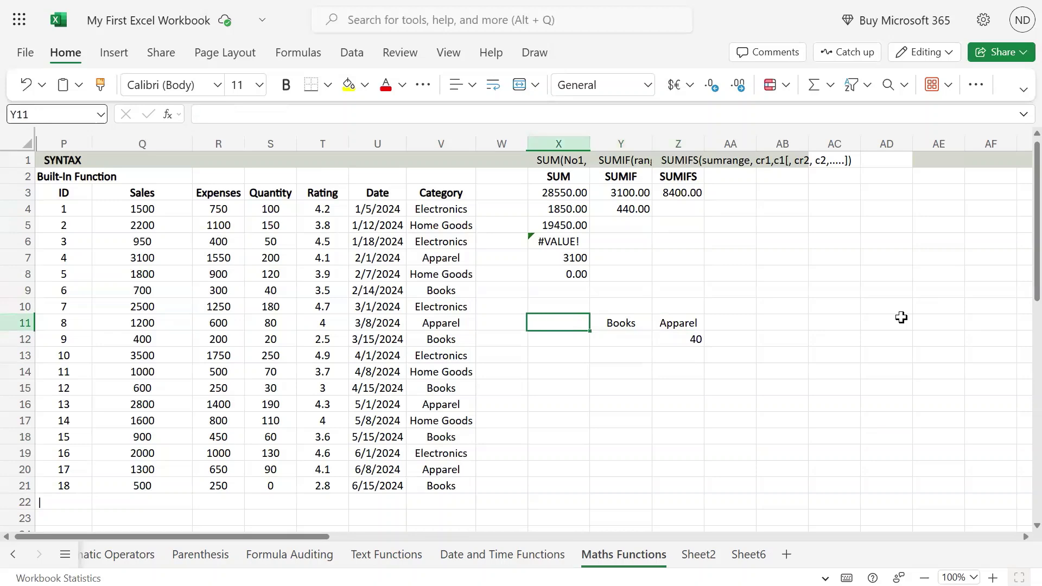
key("Up")
key("Up")
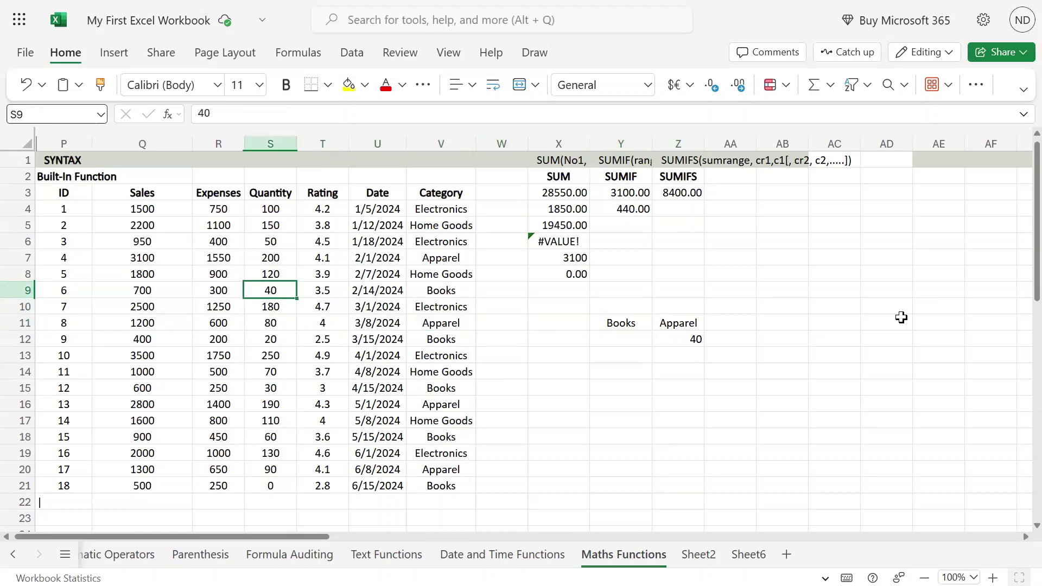
key("Up")
key("Up")
key("Right")
key("Right")
key("Right")
key("Right")
key("Right")
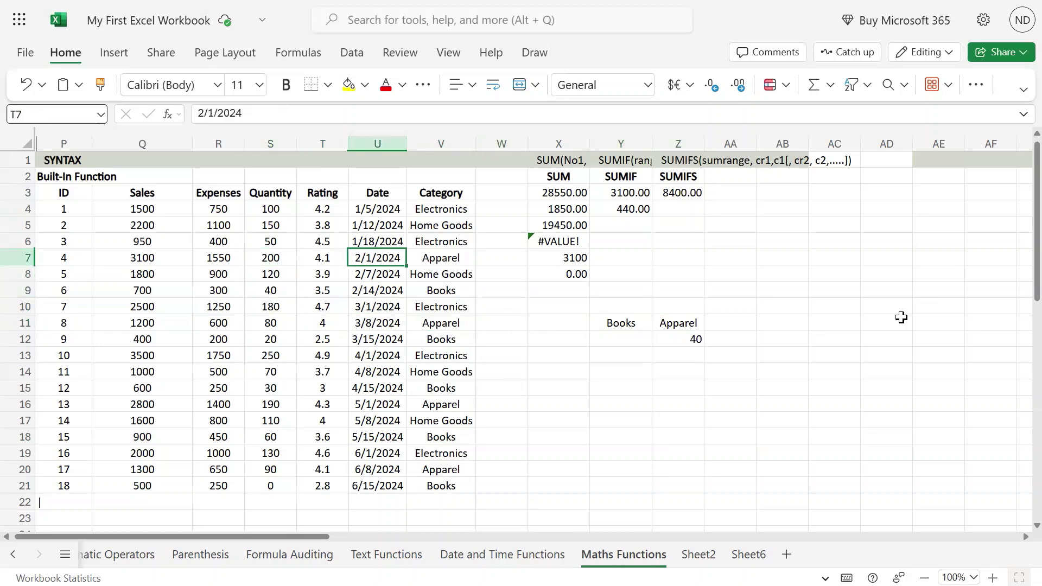
Set the quantity threshold in Z12 to 200 and clear the stray period from Z13.
key("Down")
key("Down")
key("Down")
key("Down")
key("Right")
key("Right")
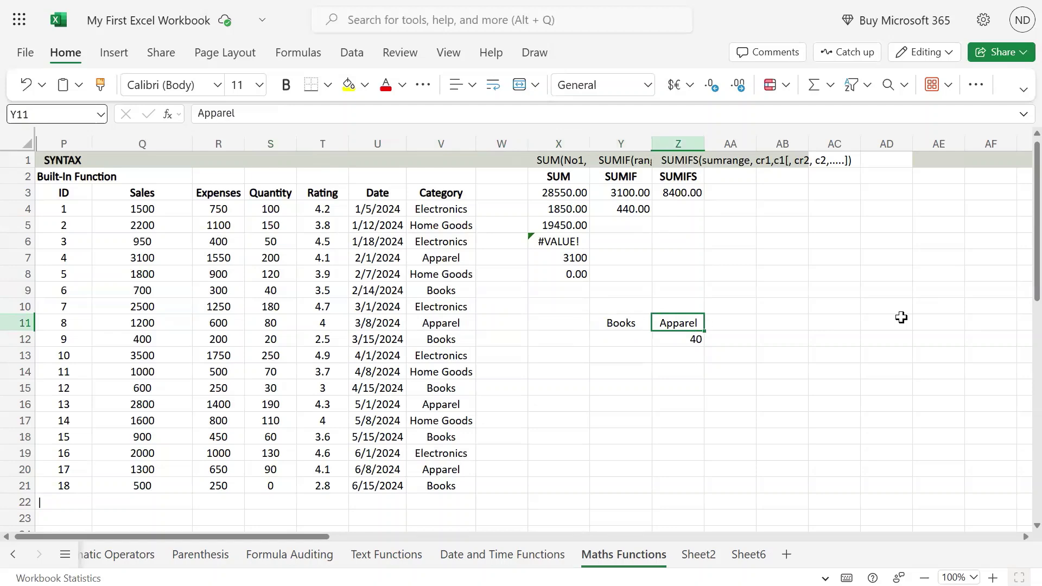
key("Down")
type("200")
key("Return")
type(".")
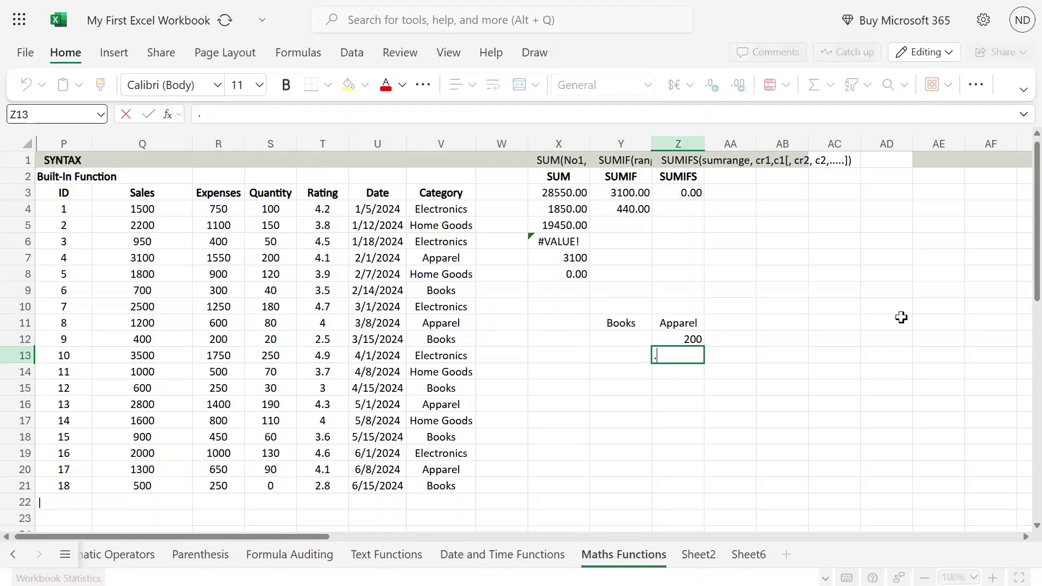
key("Up")
key("Down")
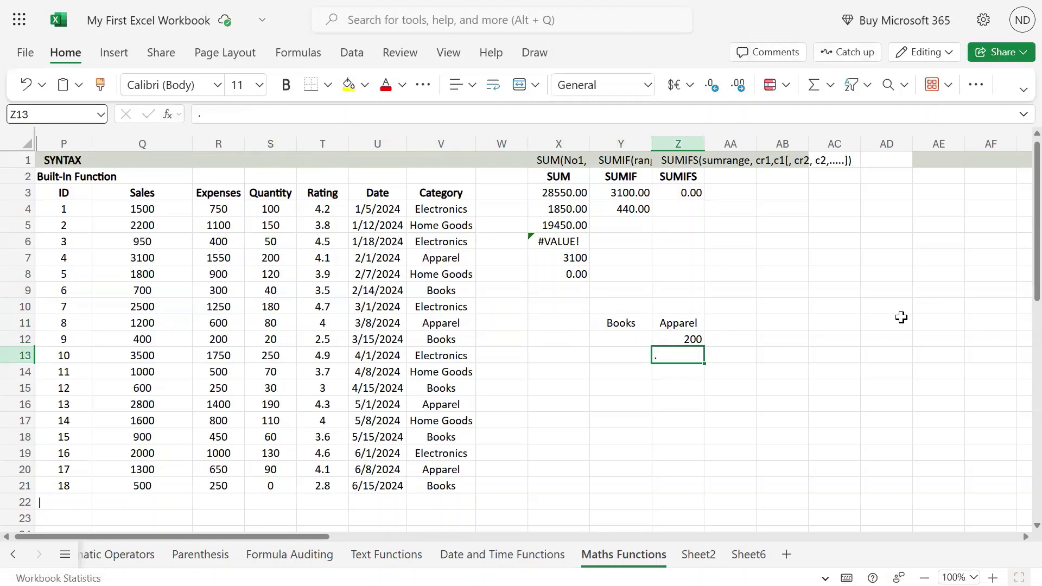
key("Delete")
key("Up")
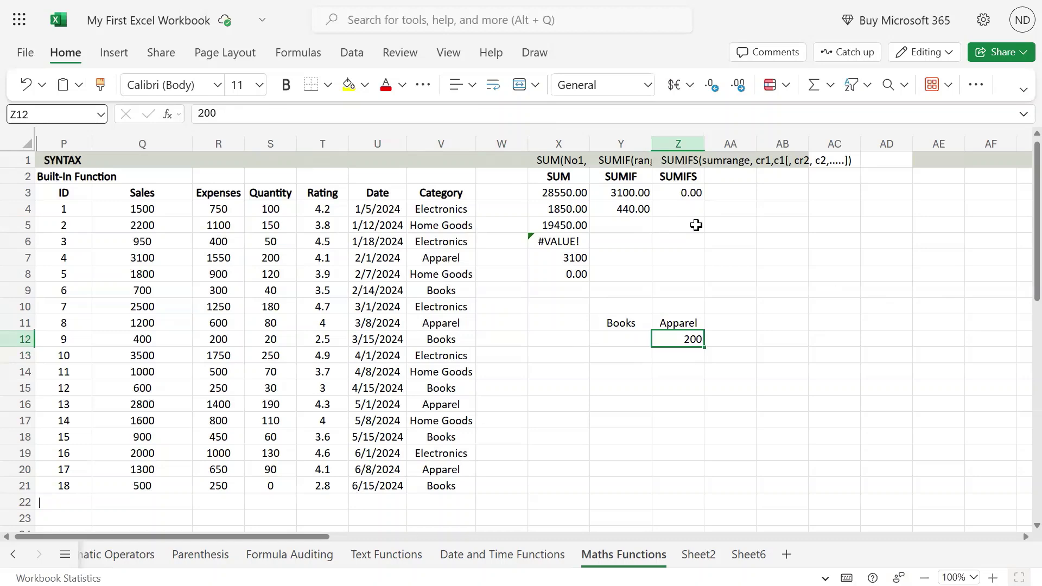
Check the Apparel quantities in S7 and S11, and set the quantity threshold in Z12 to 100.
left_click(268, 260)
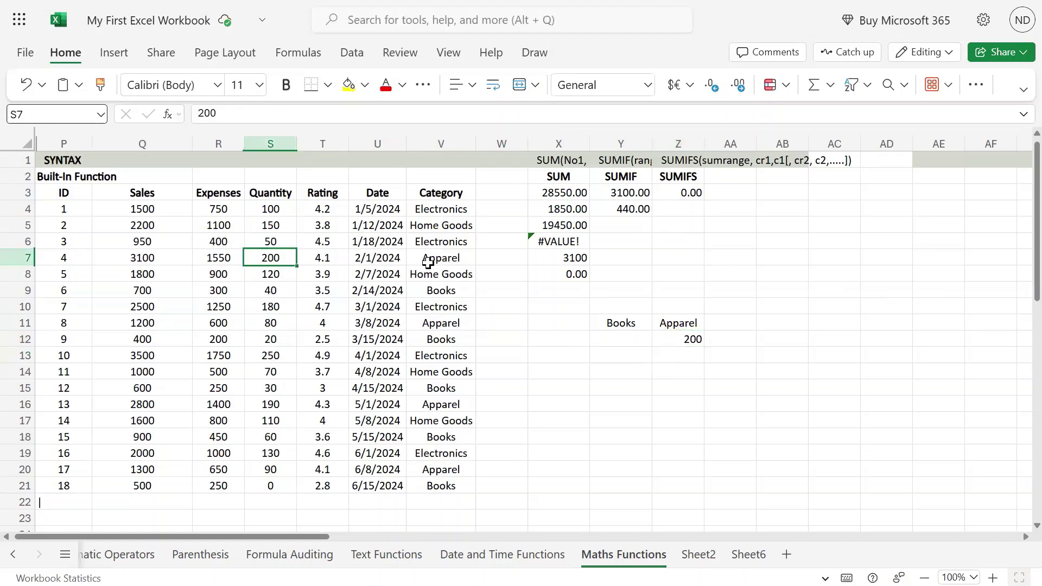
left_click(292, 325)
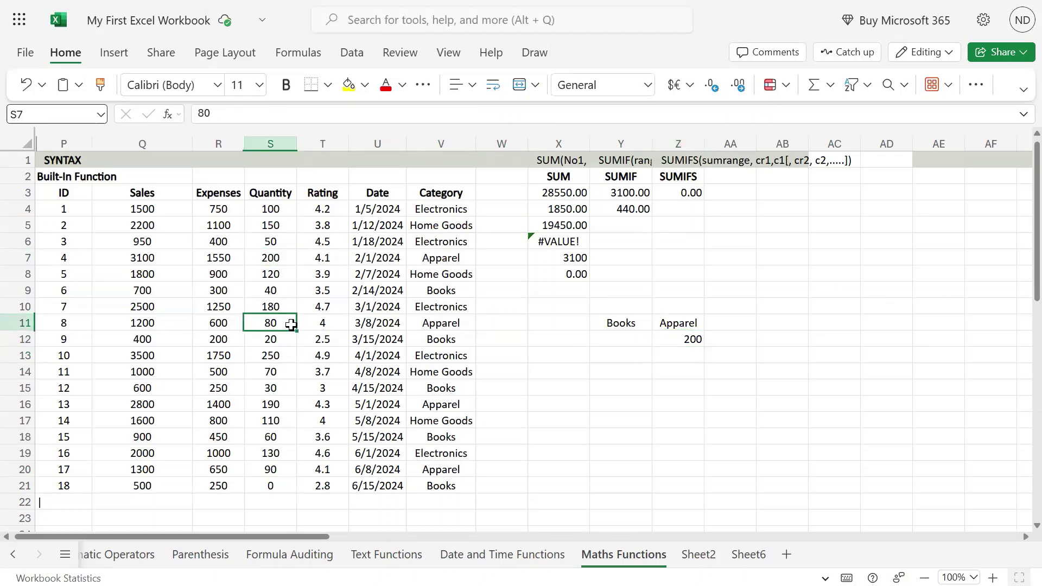
left_click(690, 340)
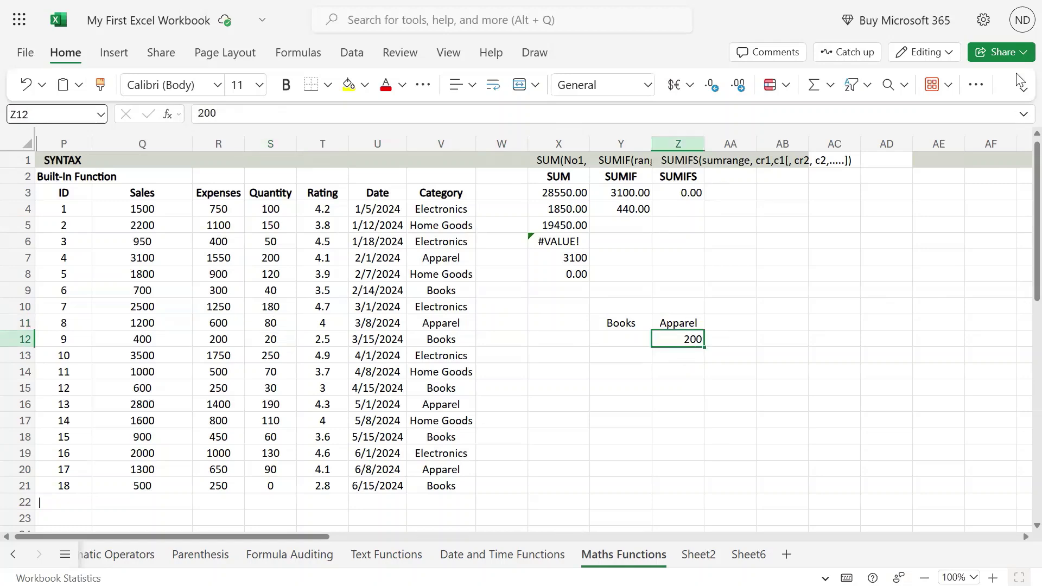
type("100")
key("Return")
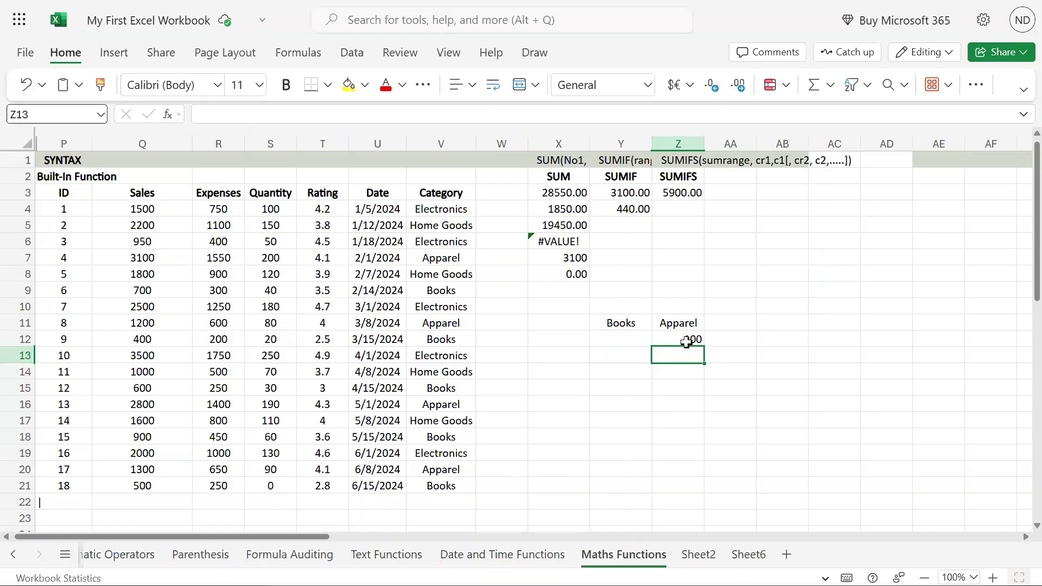
Review the SUMIFS formula in Z3, its referenced ranges and criteria, and sample entries in the Category column.
left_click(681, 337)
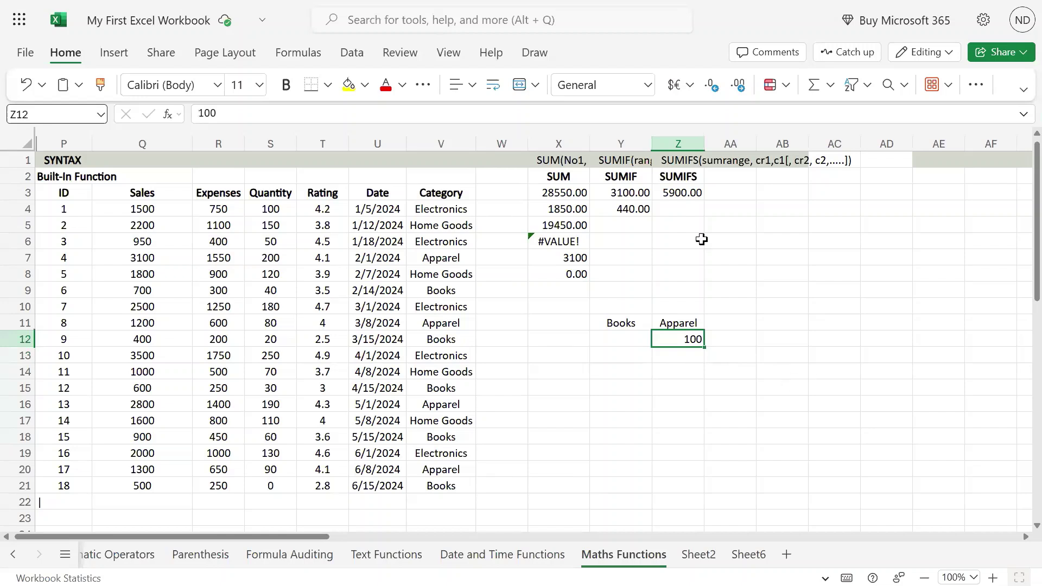
left_click(692, 193)
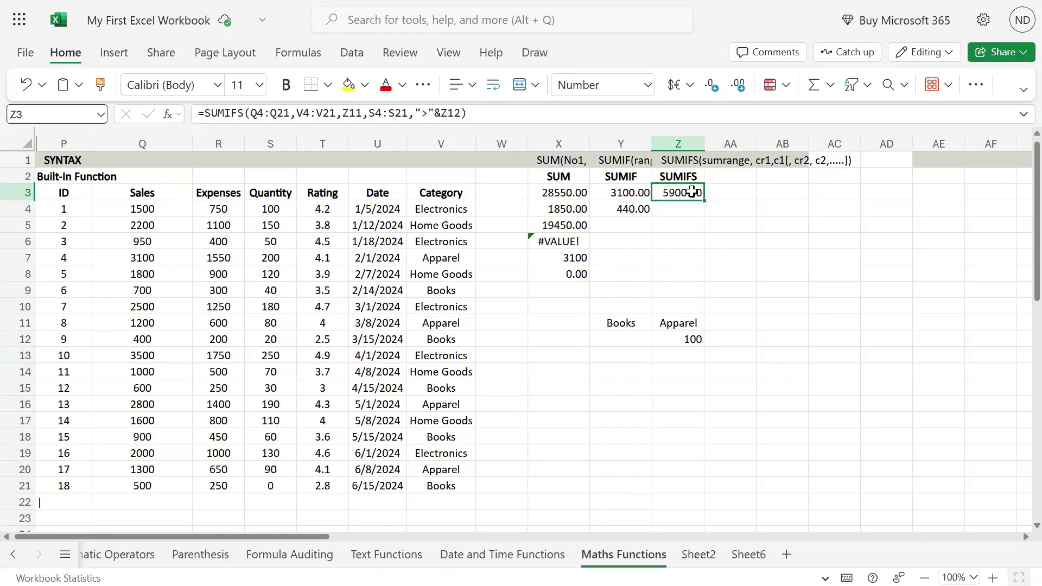
key("F2")
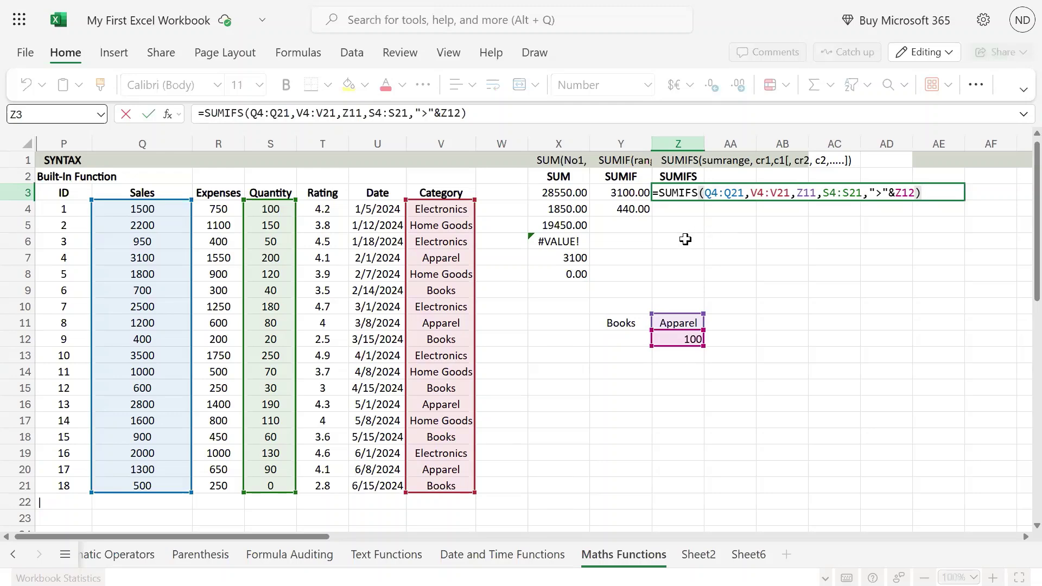
key("ctrl+Return")
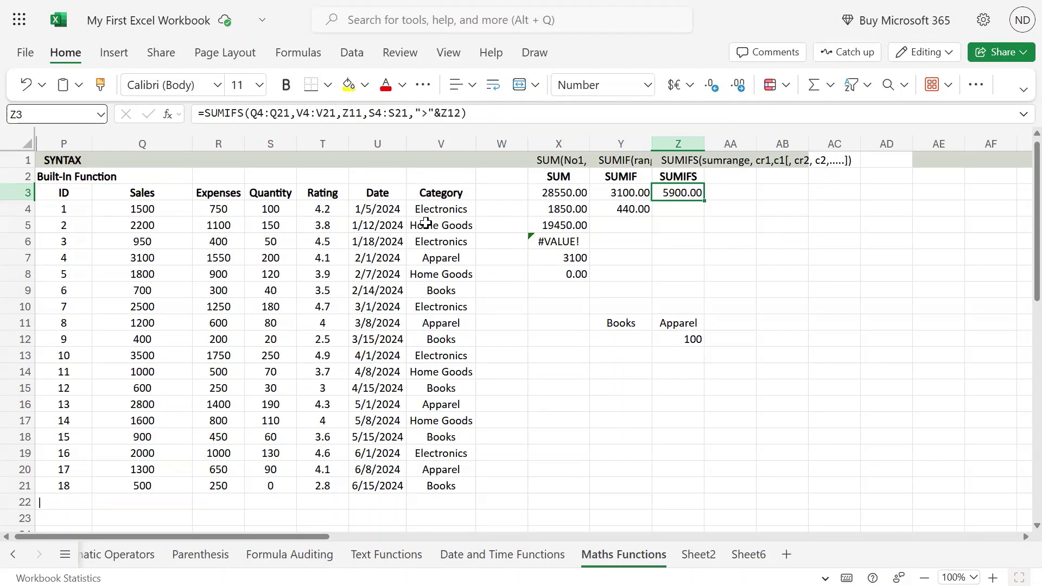
left_click(452, 225)
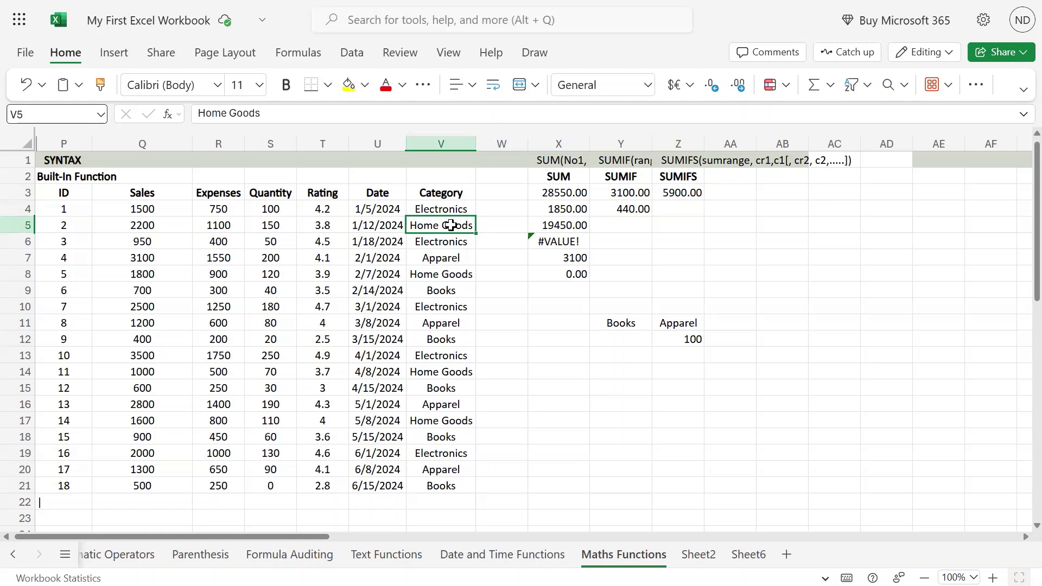
left_click(432, 337)
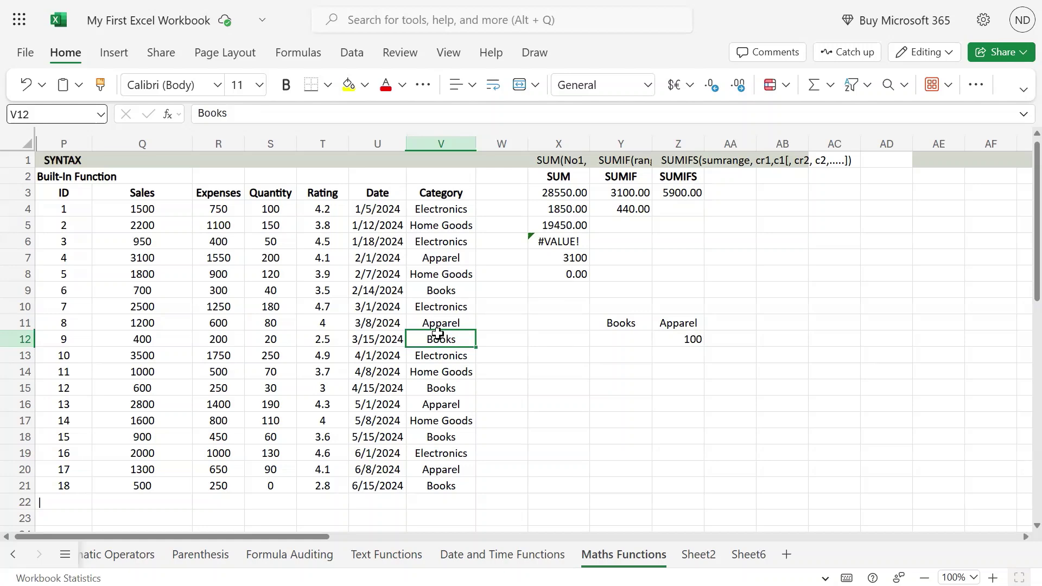
left_click(690, 194)
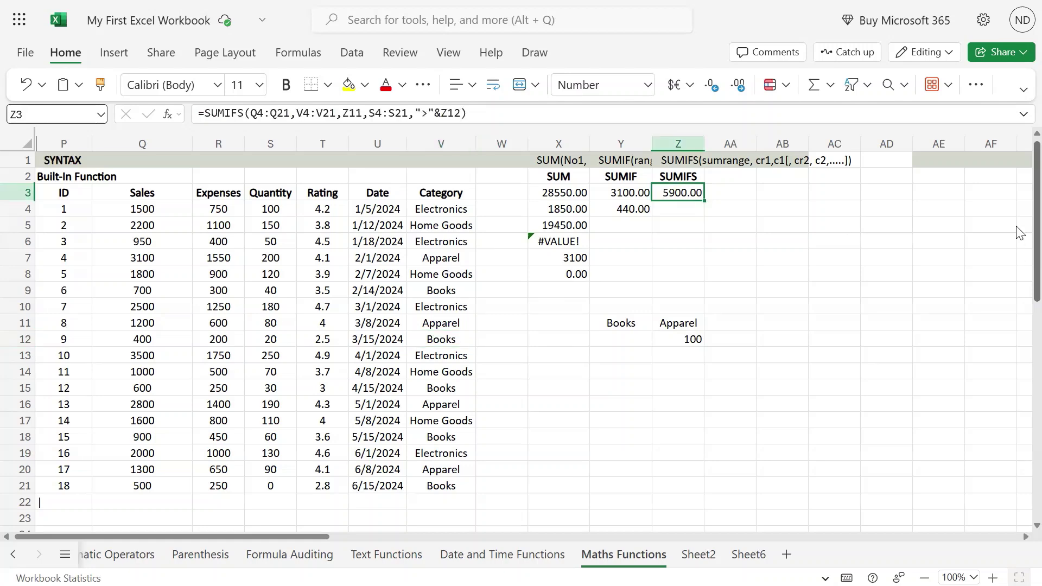
Copy the SUMIFS formula from Z3 into Z4 with its references unchanged, as =SUMIFS(Q4:Q21,V4:V21,Z11,S4:S21,">"&Z12).
key("F2")
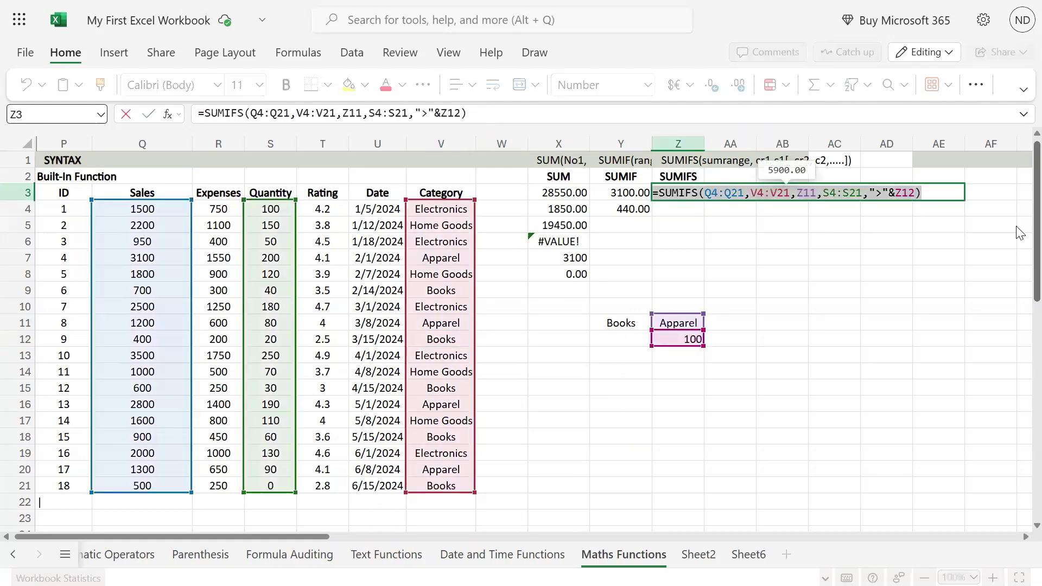
key("Return")
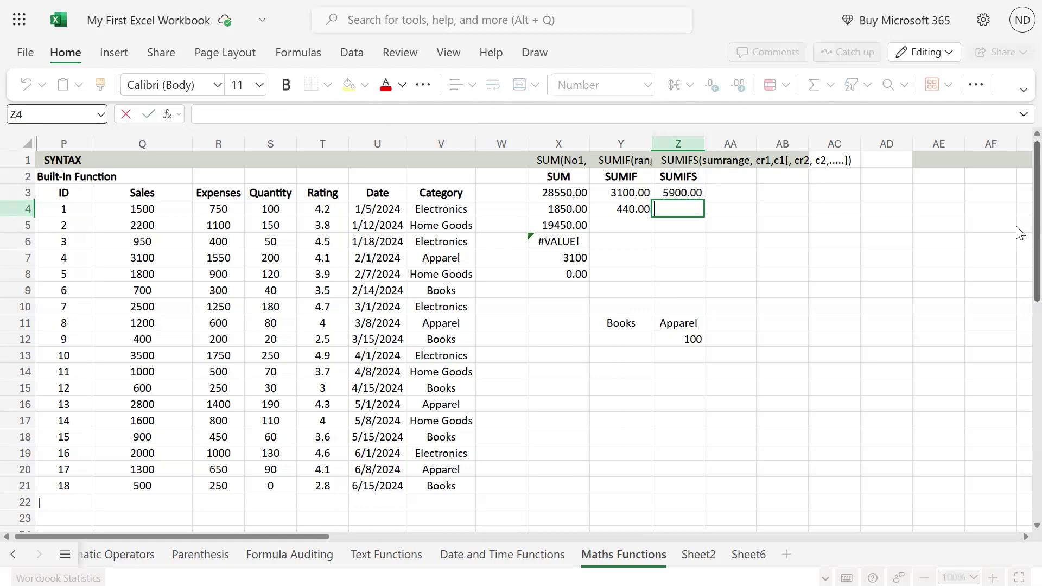
type("=SUMIFS(Q4:Q21,V4:V21,Z11,S4:S21,\">\"&Z12)")
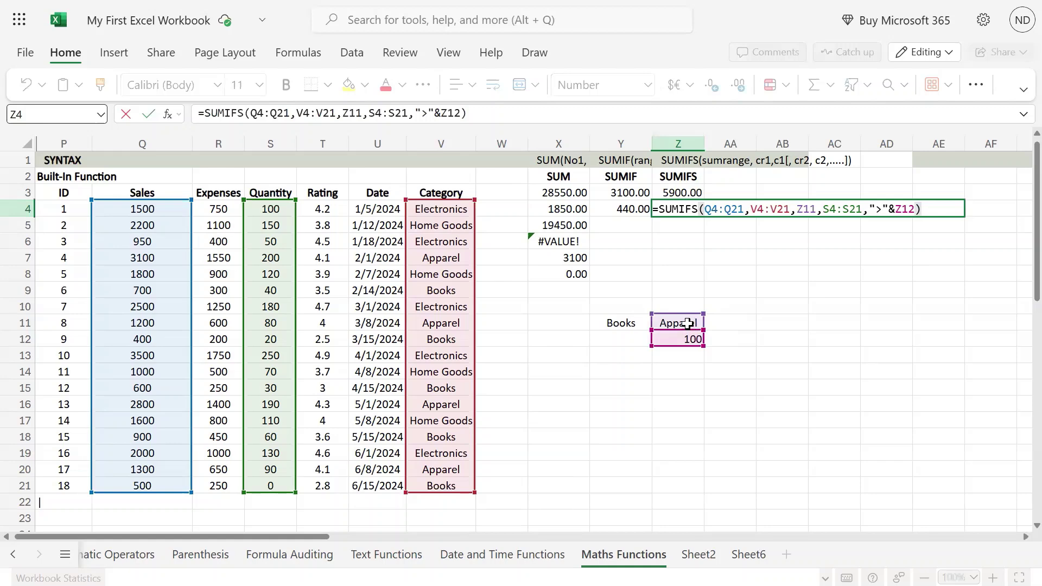
Replace the category criterion Z11 in the Z4 SUMIFS formula with the wildcard text "?o*".
double_click(806, 209)
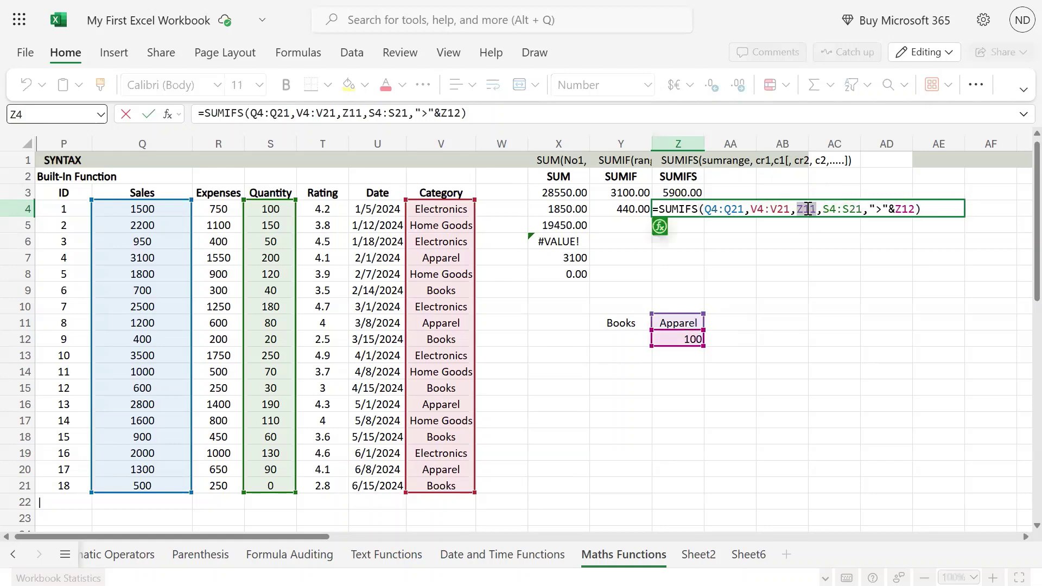
key("BackSpace")
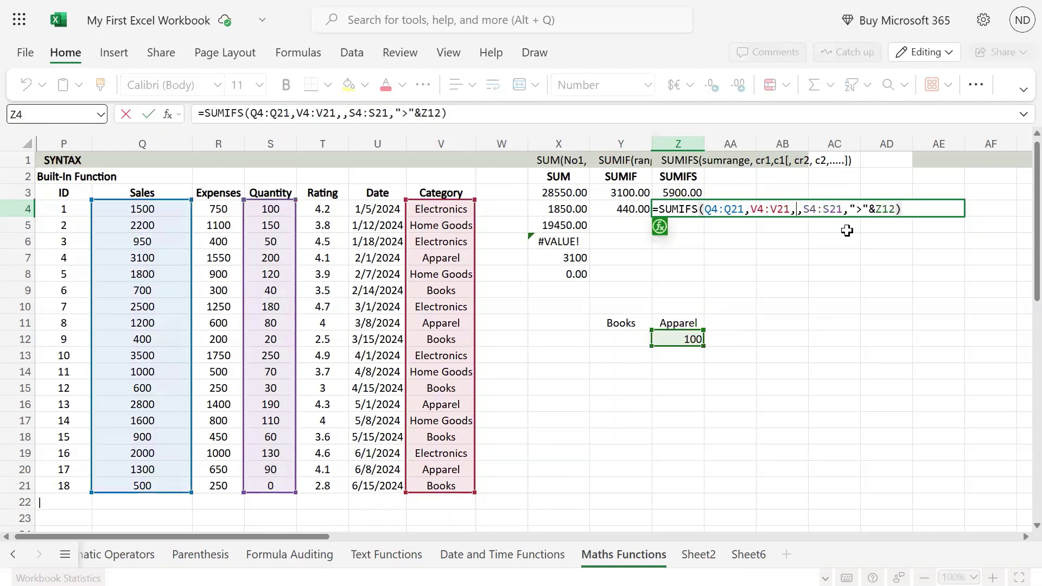
type("\"")
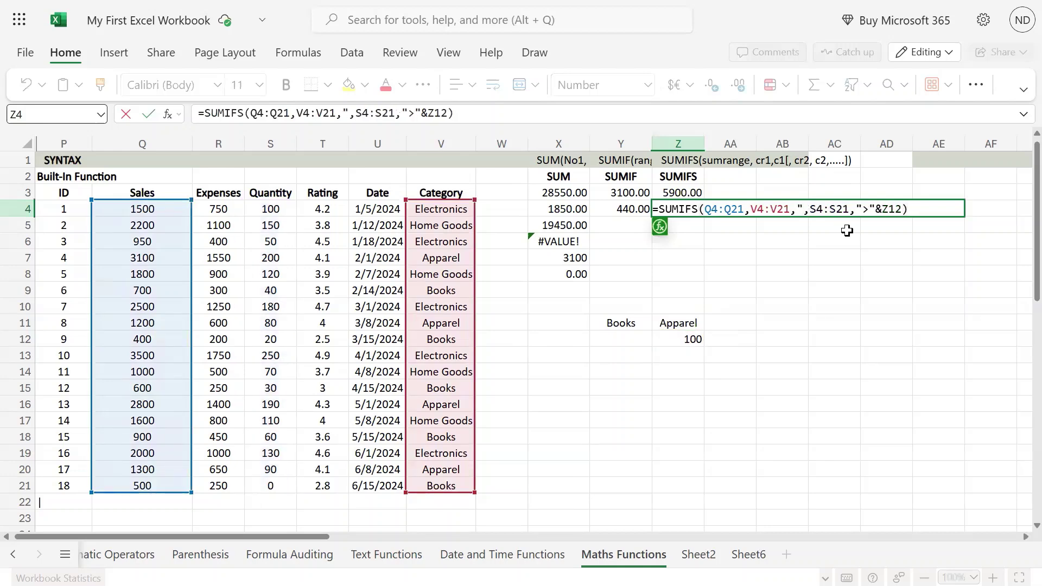
type("?")
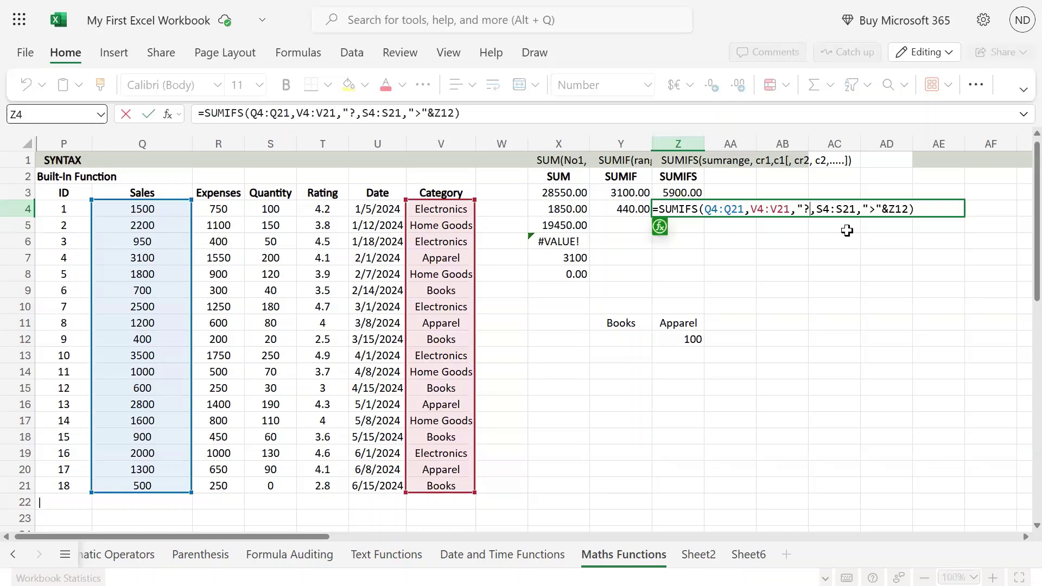
key("Return")
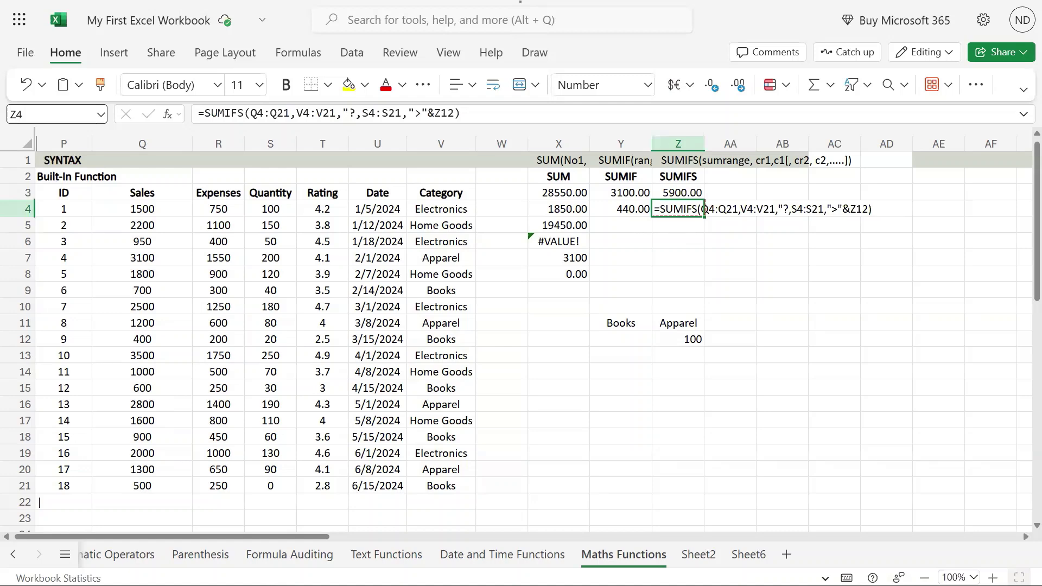
left_click(353, 112)
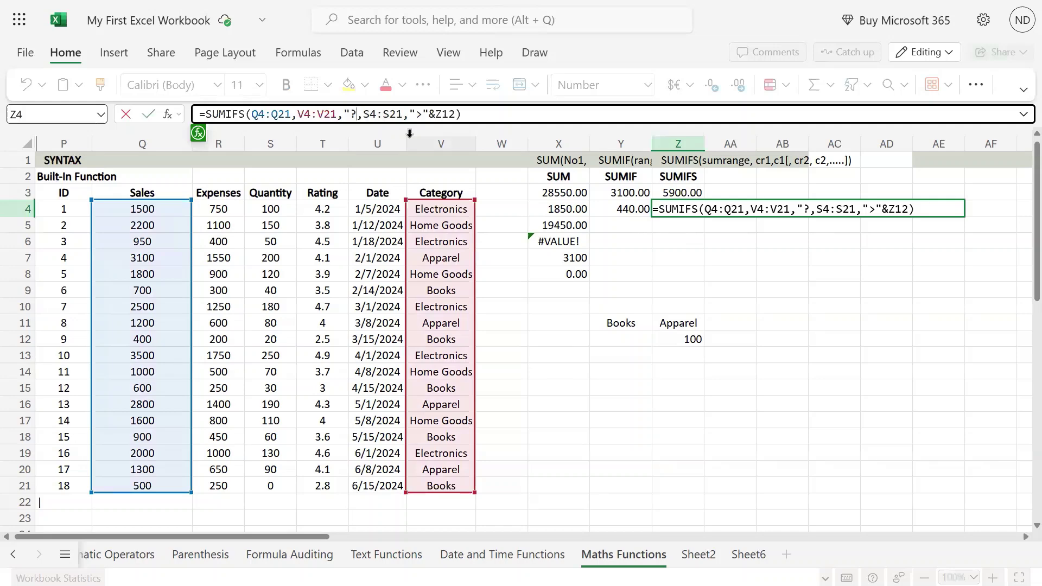
type("o")
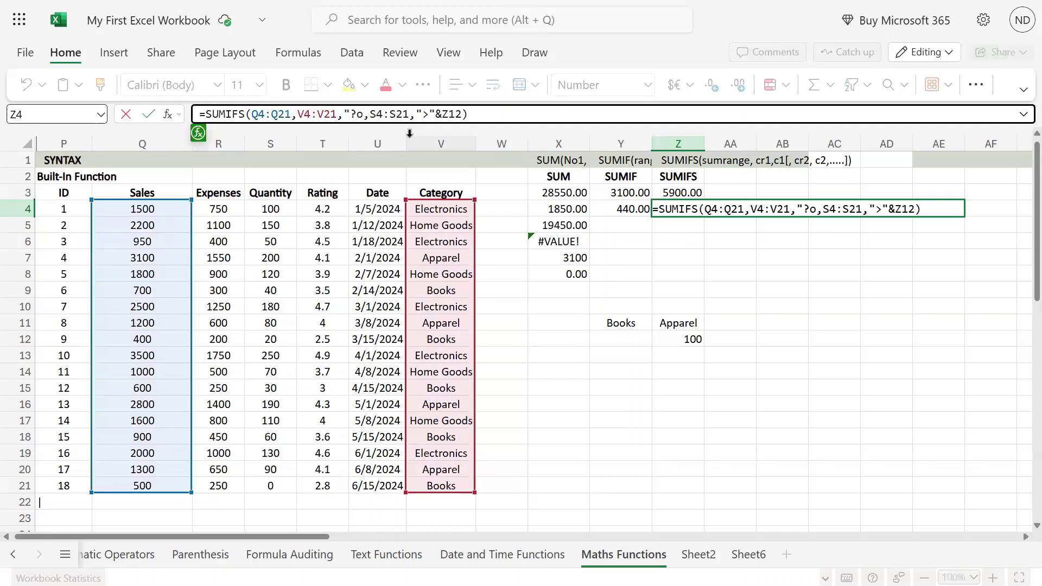
type("*")
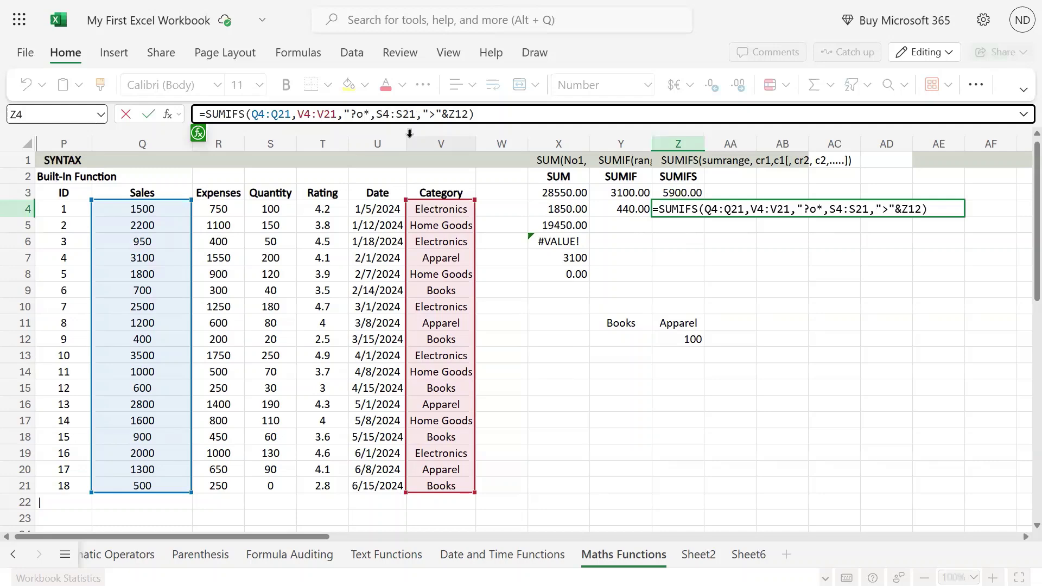
type("\"")
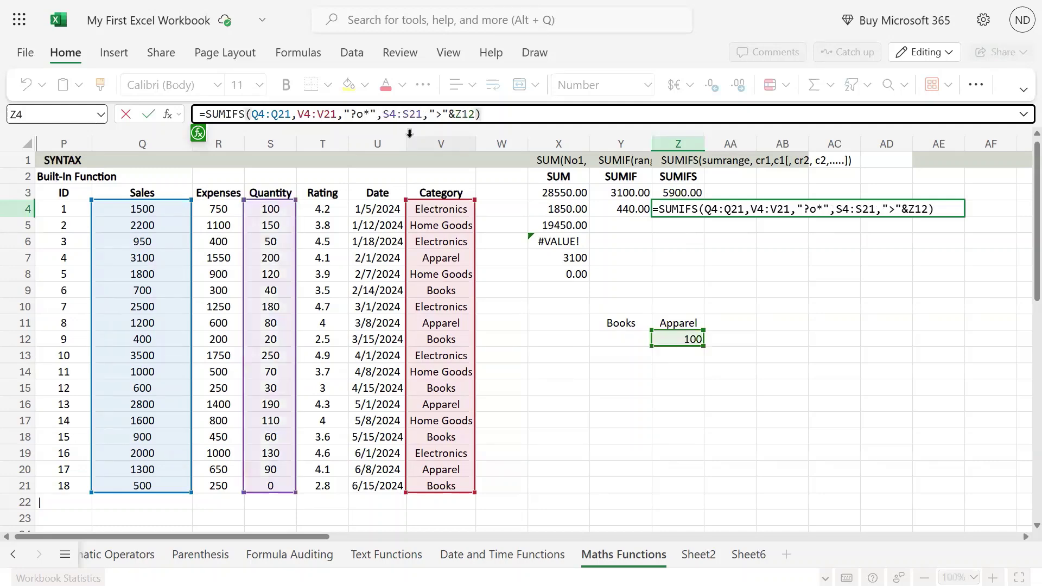
key("Return")
key("Up")
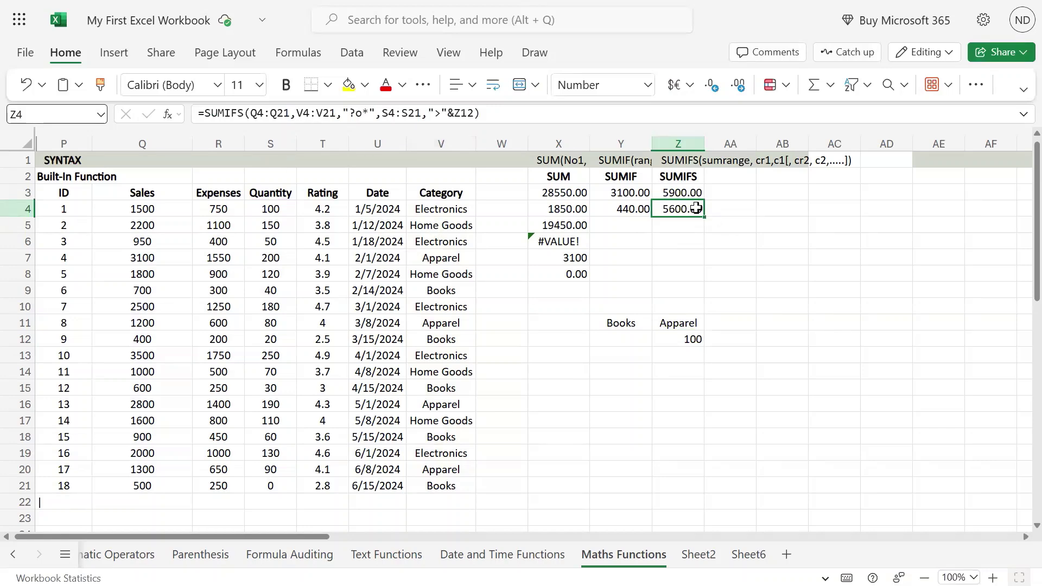
Review the Category entries, the quantity threshold in Z12, and the category range and wildcard criterion in the Z4 formula.
left_click_drag(441, 208, 443, 487)
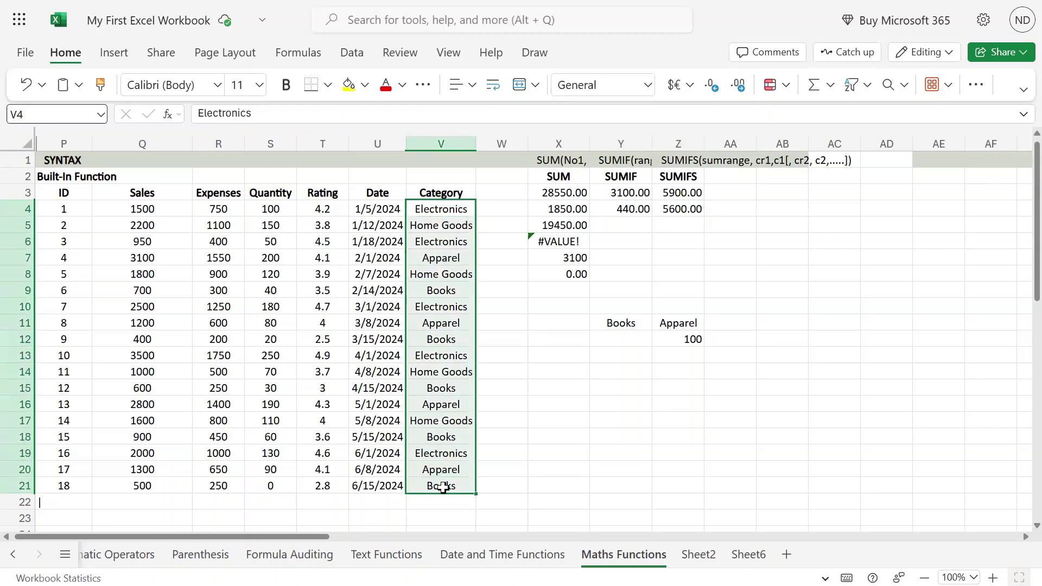
left_click(682, 210)
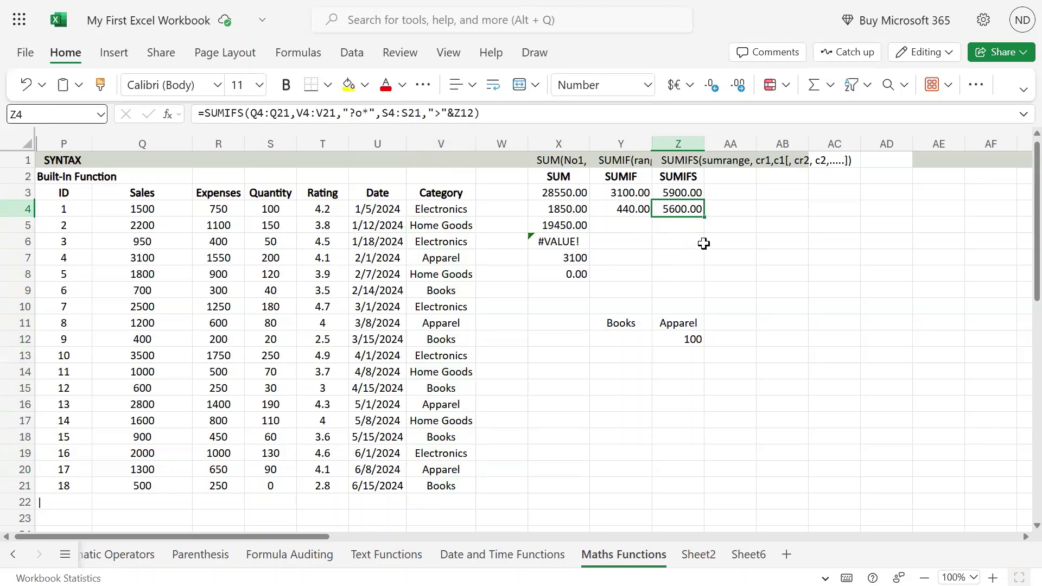
left_click(695, 340)
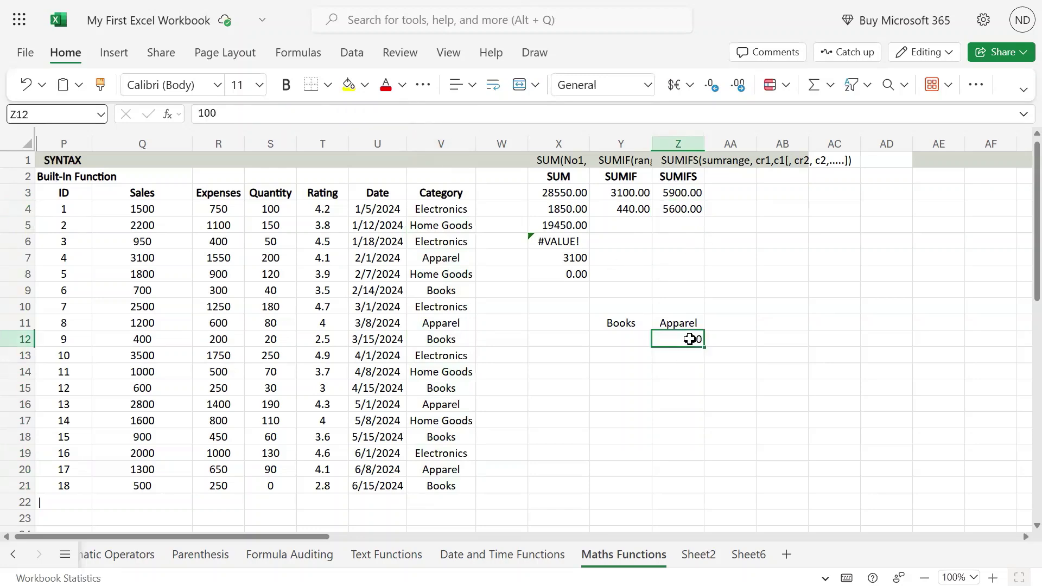
left_click(691, 209)
key("F2")
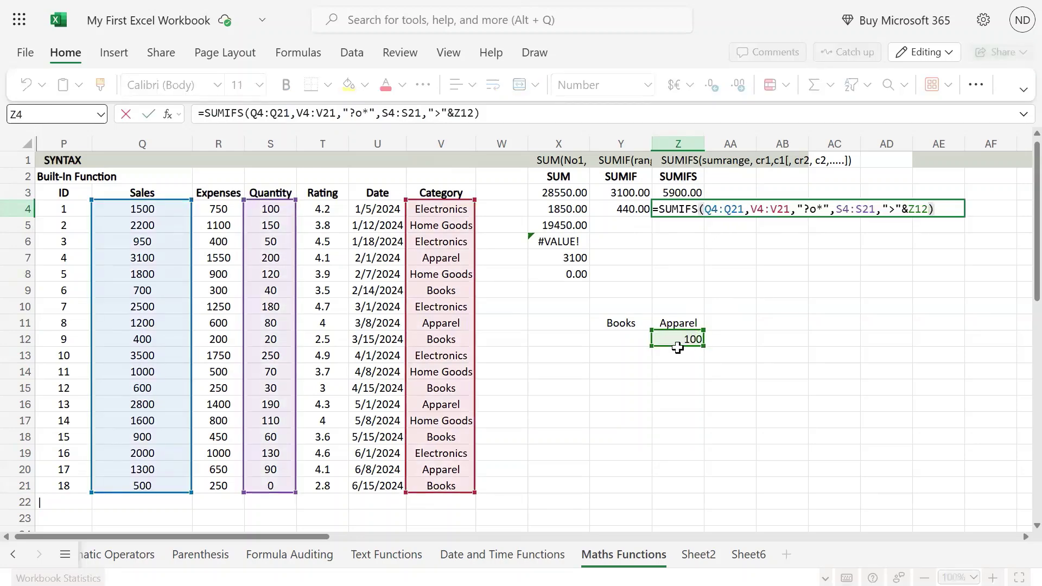
key("Escape")
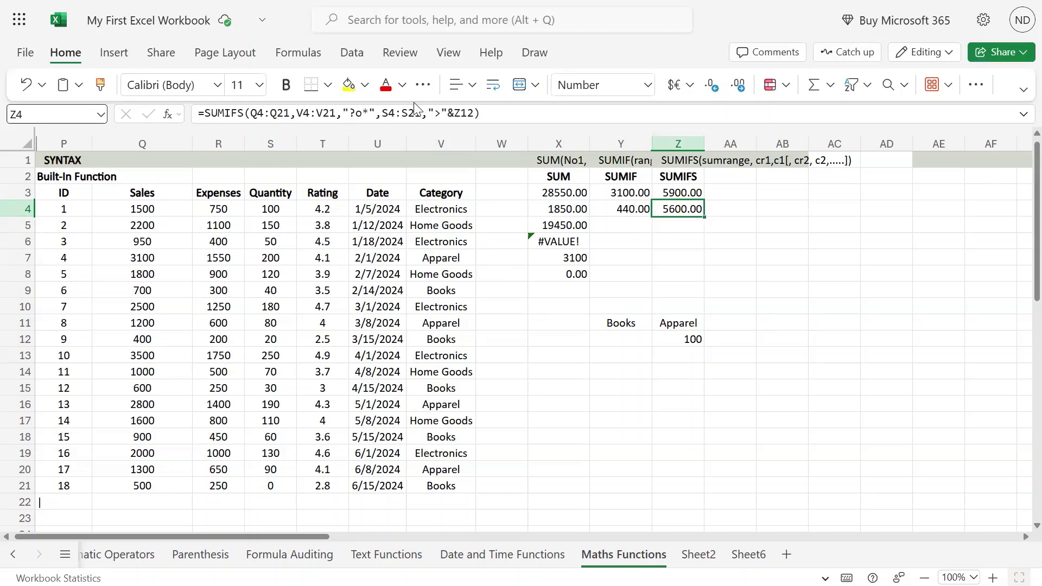
left_click(311, 113)
left_click_drag(298, 114, 371, 118)
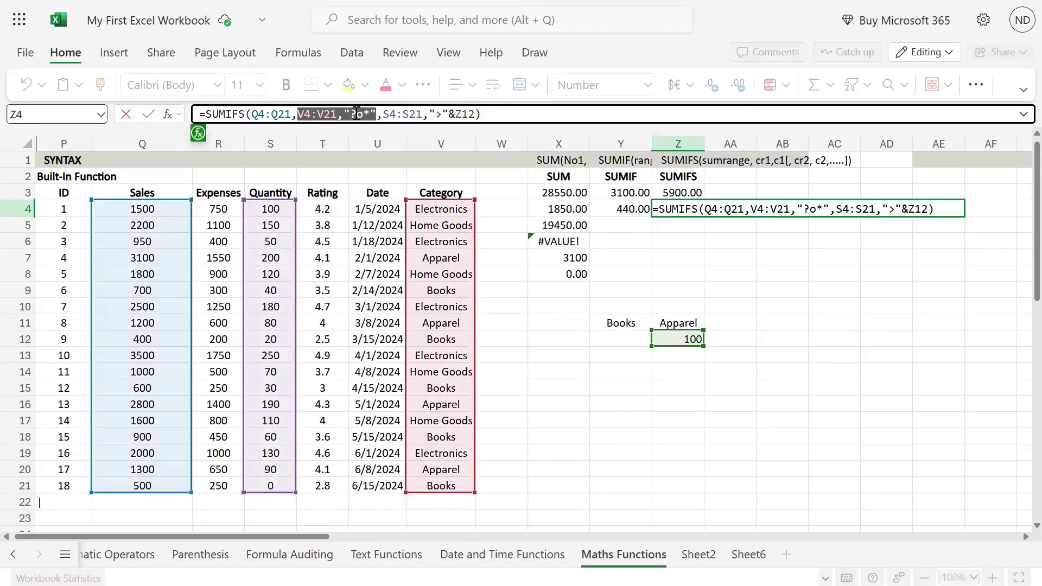
left_click(354, 113)
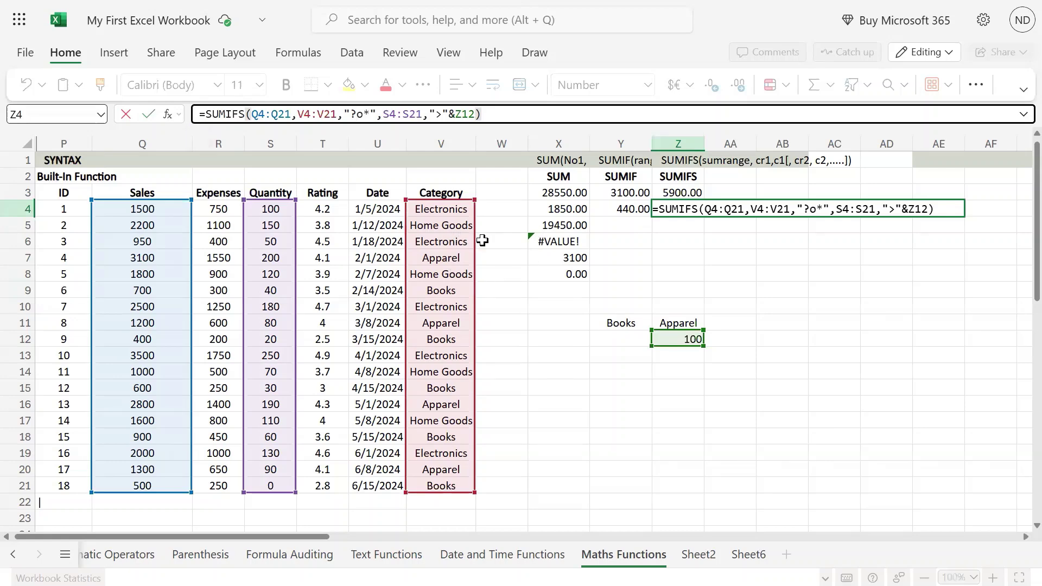
Fill the Home Goods and Books cells V5, V8, V9, V14, V15, V17, V18 and V21 with yellow.
left_click(469, 228)
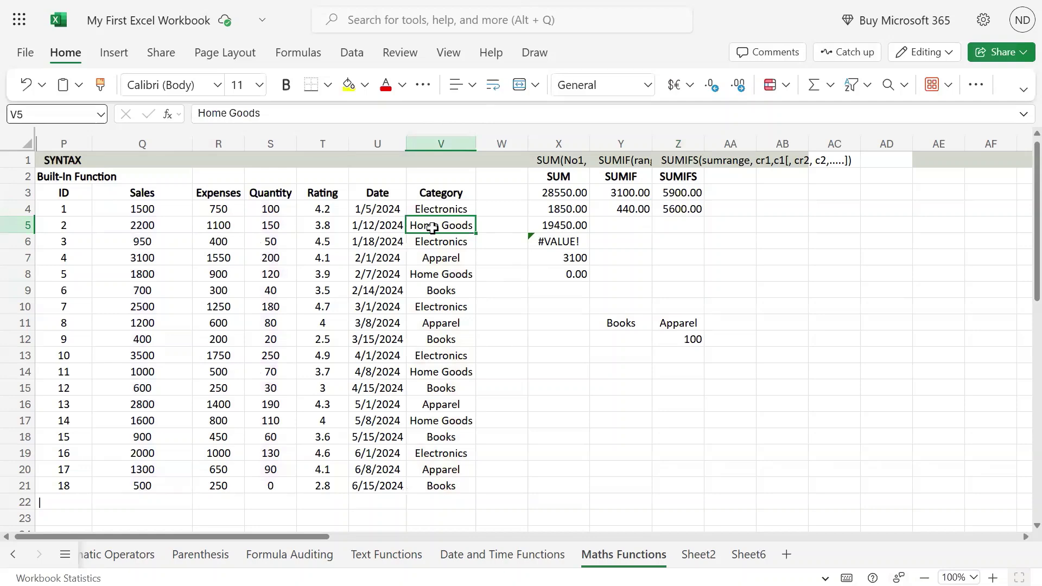
left_click(454, 275, "ctrl")
left_click(443, 291, "ctrl")
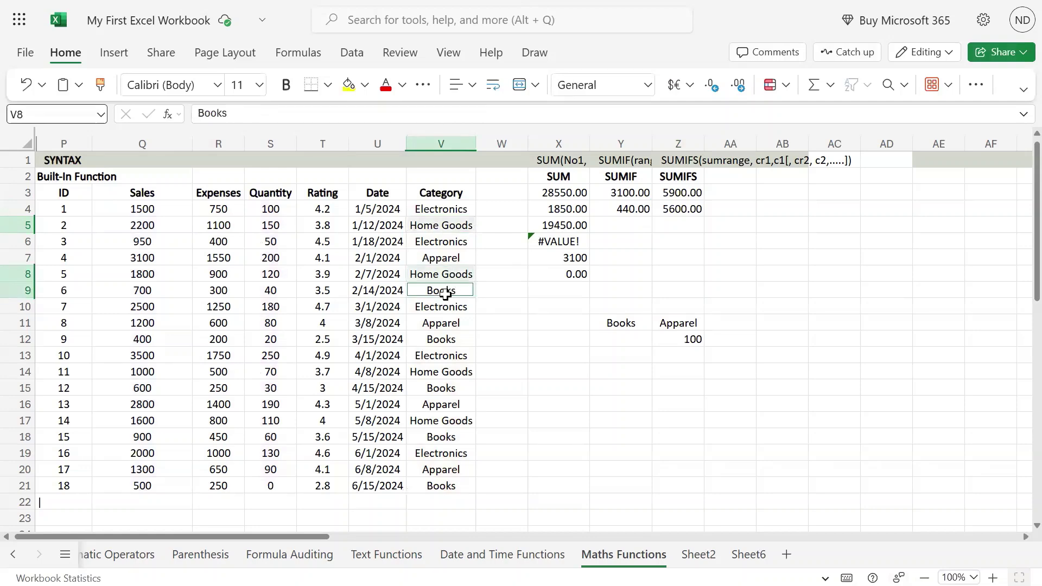
left_click(443, 370, "ctrl")
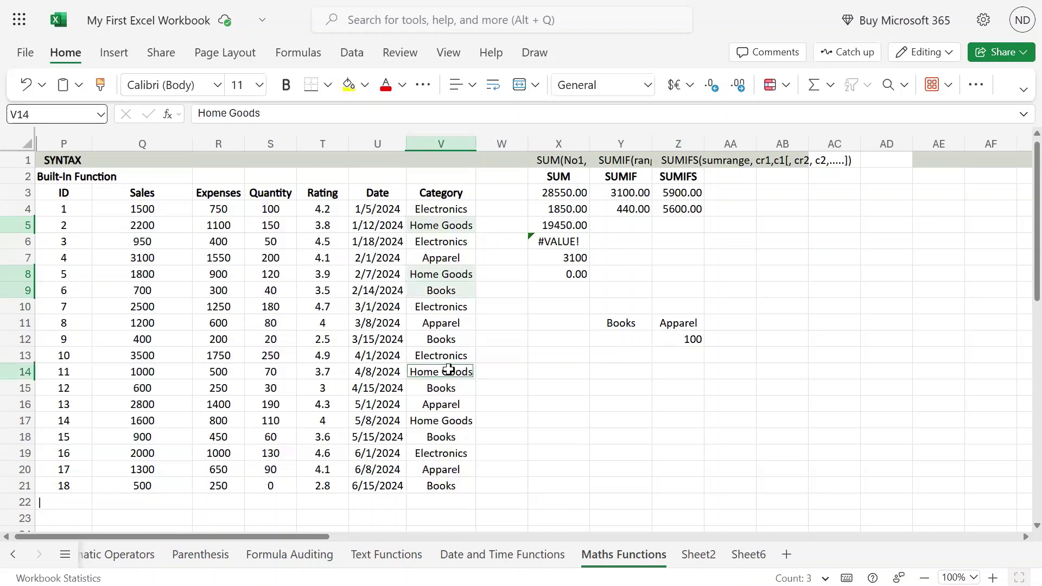
left_click(453, 421, "ctrl")
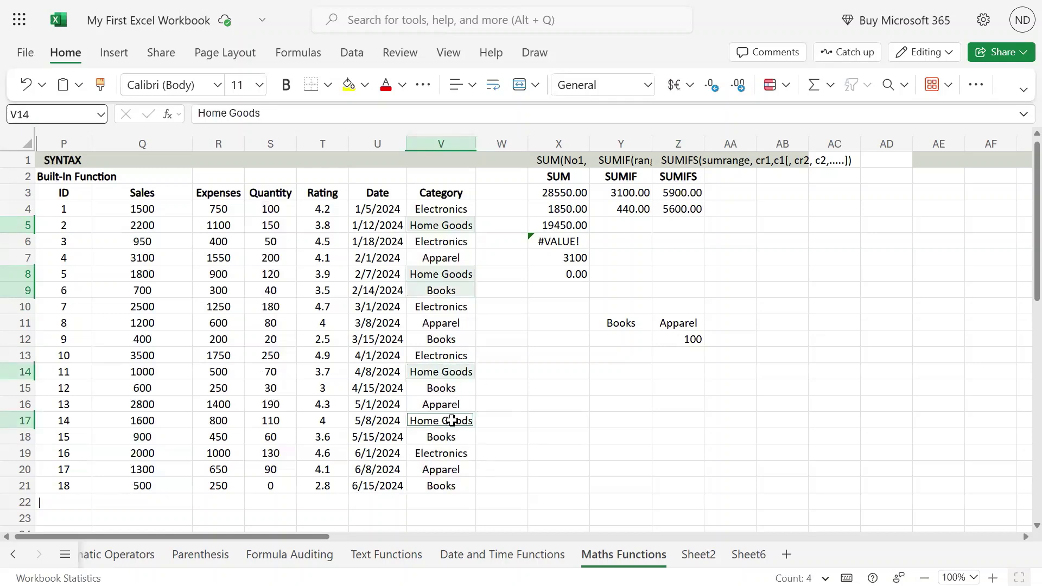
left_click(454, 384, "ctrl")
left_click(458, 439, "ctrl")
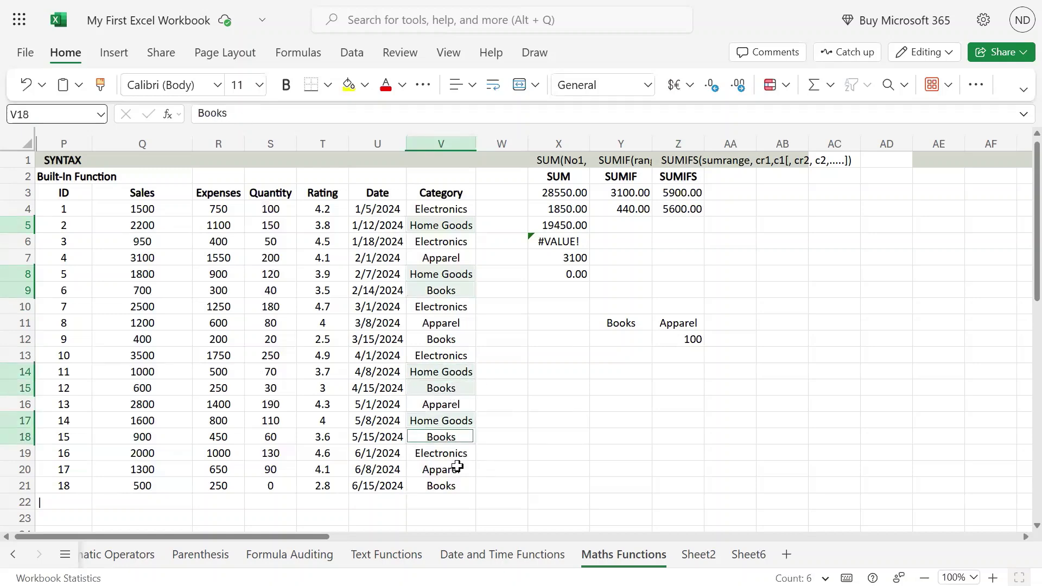
left_click(451, 487, "ctrl")
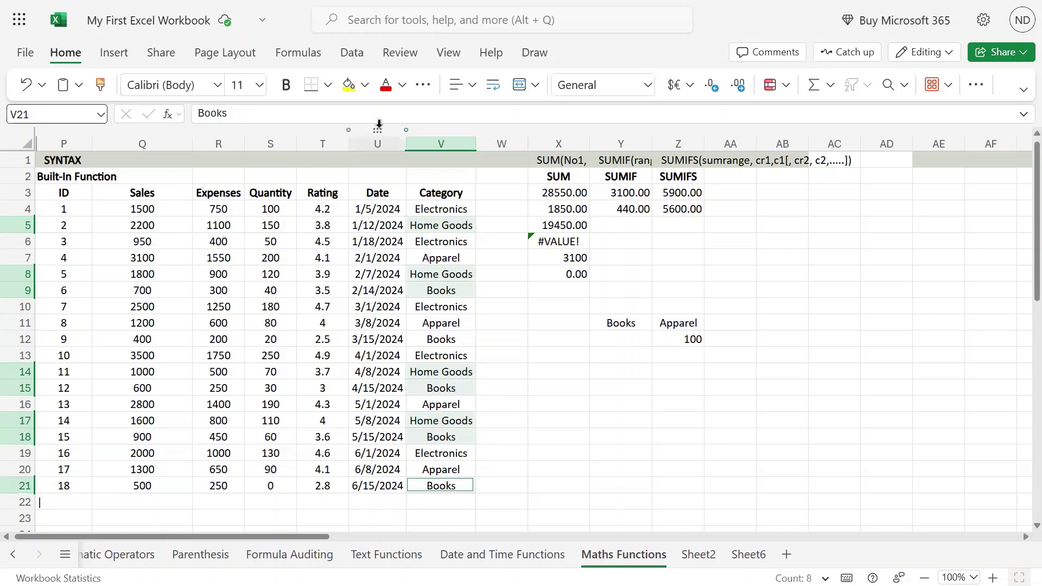
left_click(348, 87)
left_click(552, 465)
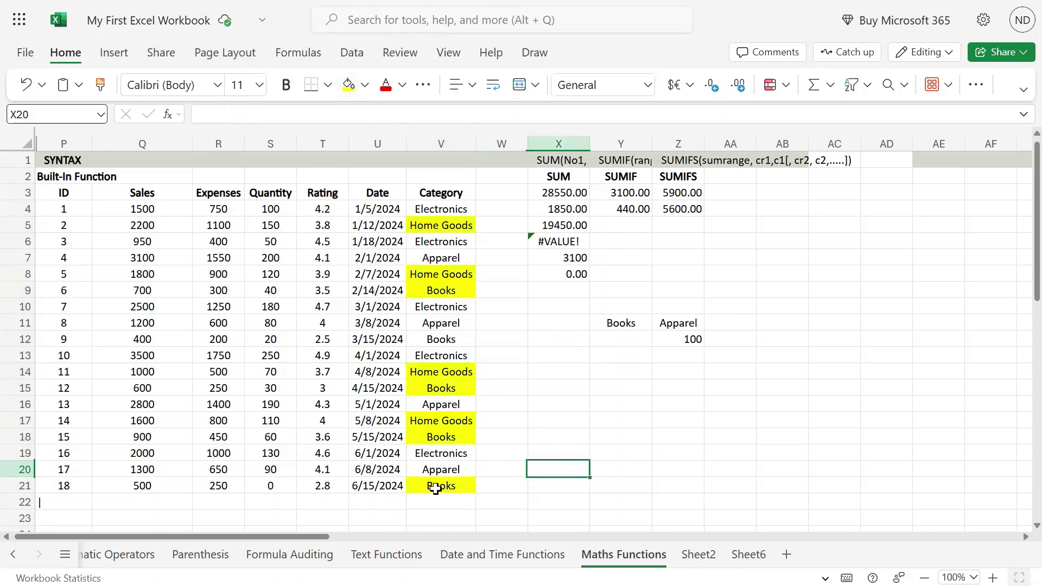
Check the highlighted Category cells and fill the missed Books cell V12 with yellow.
left_click(443, 435)
left_click(443, 423)
left_click_drag(434, 372, 435, 390)
left_click_drag(430, 273, 432, 288)
left_click(452, 338)
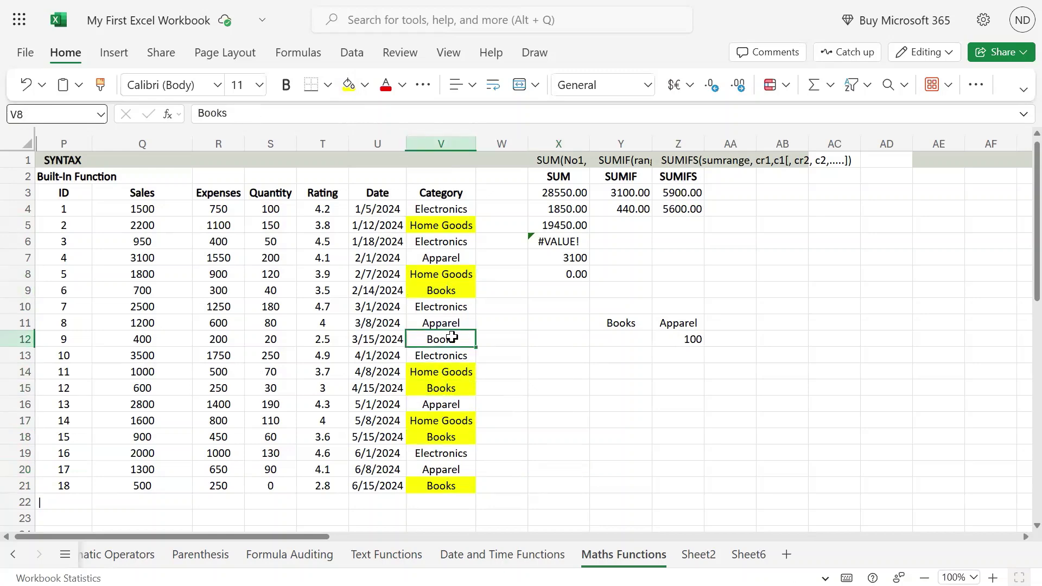
left_click(348, 84)
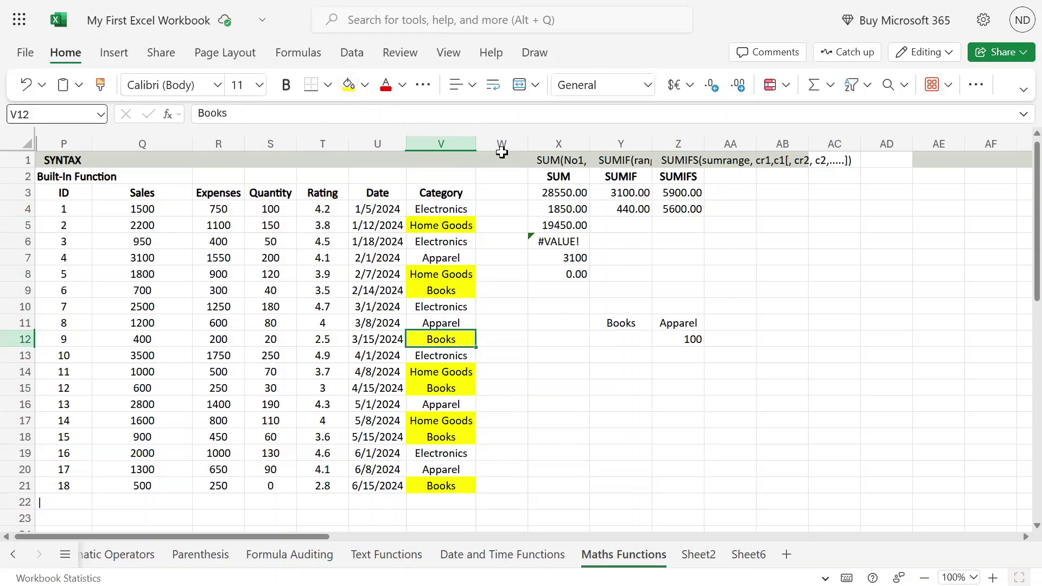
Compare the Z4 formula with the first quantities and fill the Home Goods quantity in S5 with yellow.
left_click(685, 207)
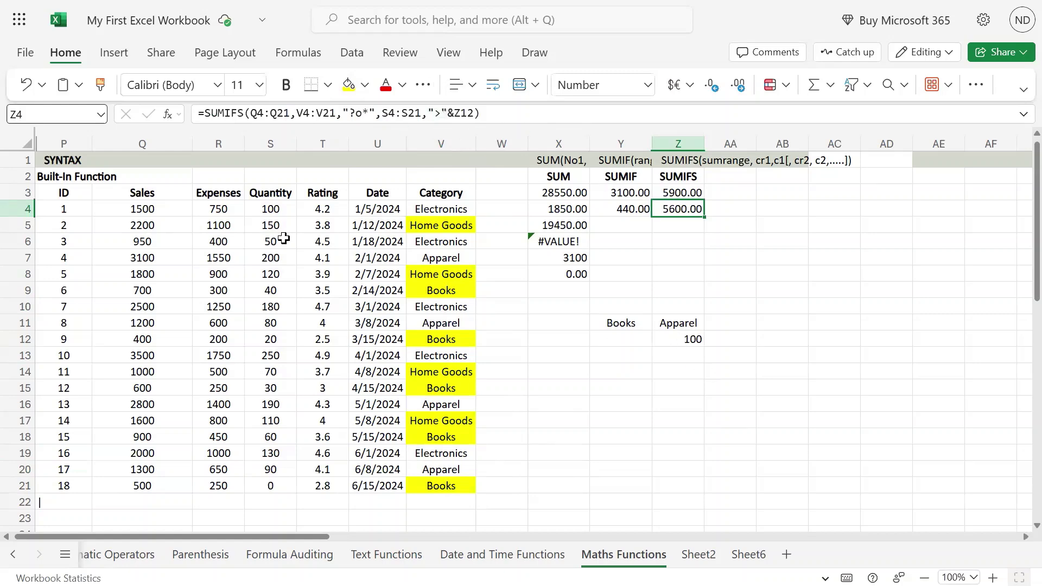
left_click(274, 210)
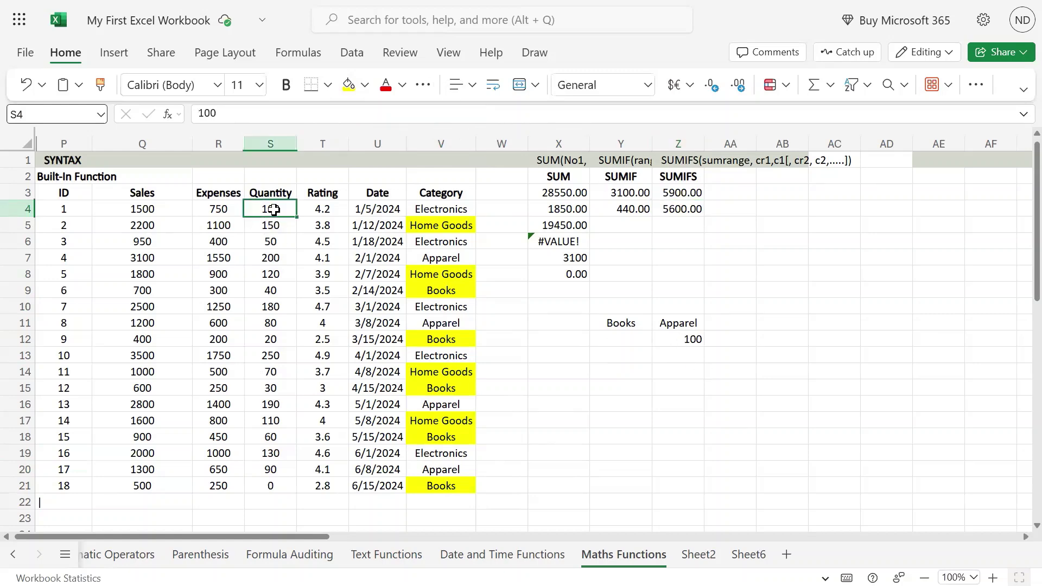
left_click(277, 228)
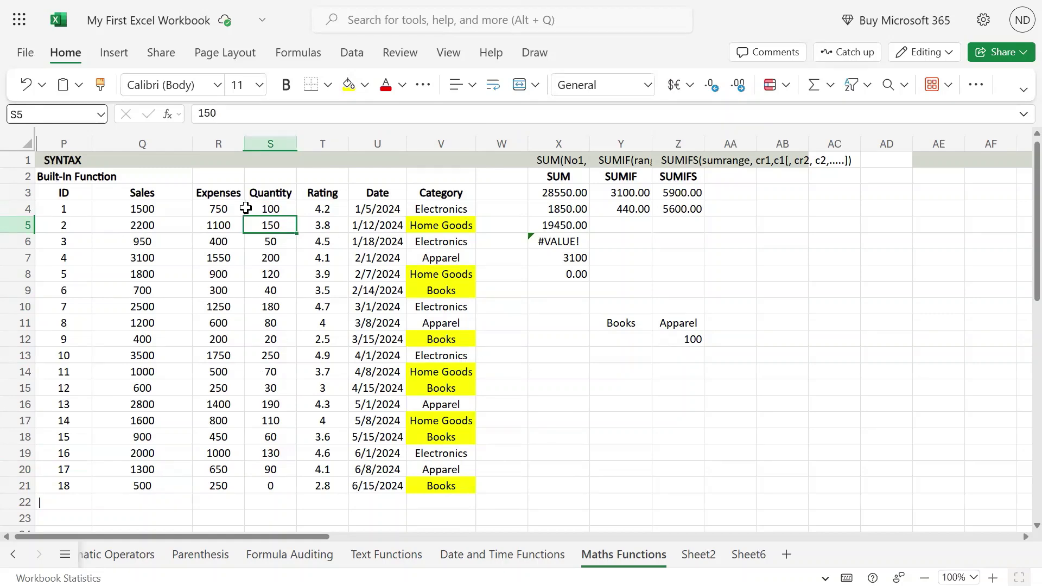
left_click(343, 89)
left_click(439, 228)
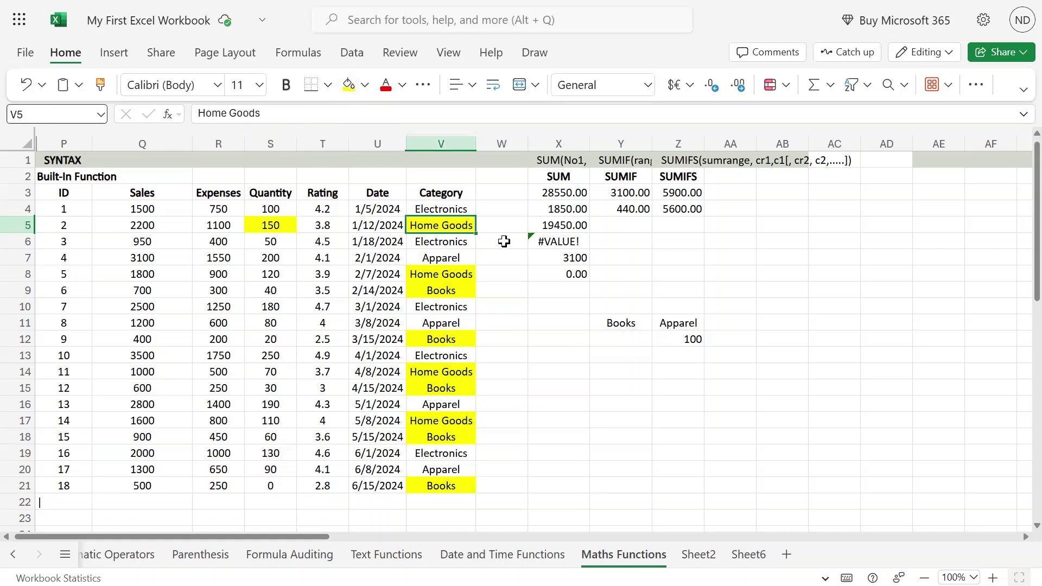
left_click(263, 225)
Fill the quantity in S8 for the second Home Goods record with yellow.
left_click(426, 278)
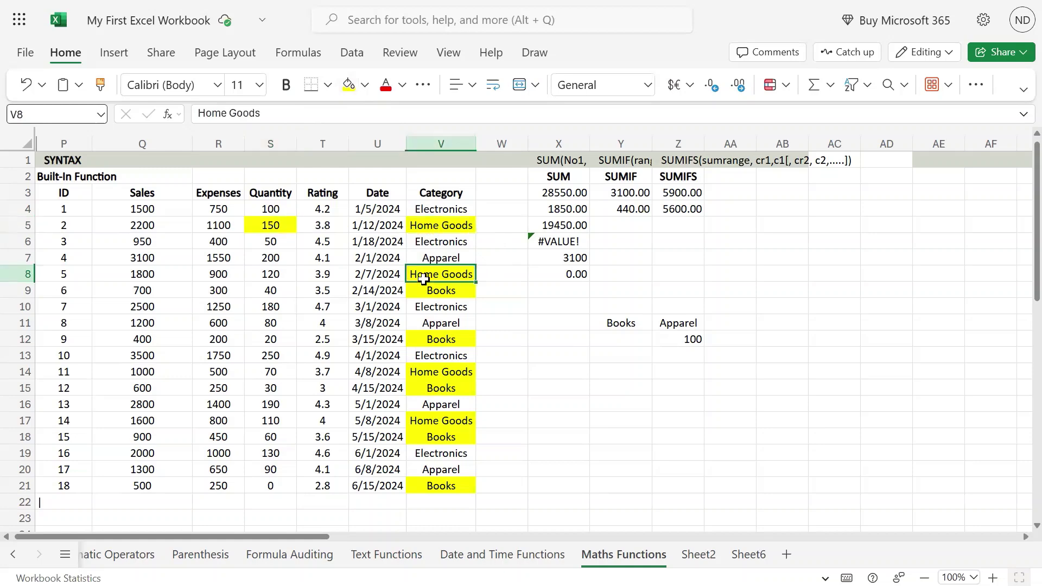
left_click(265, 276)
left_click(349, 84)
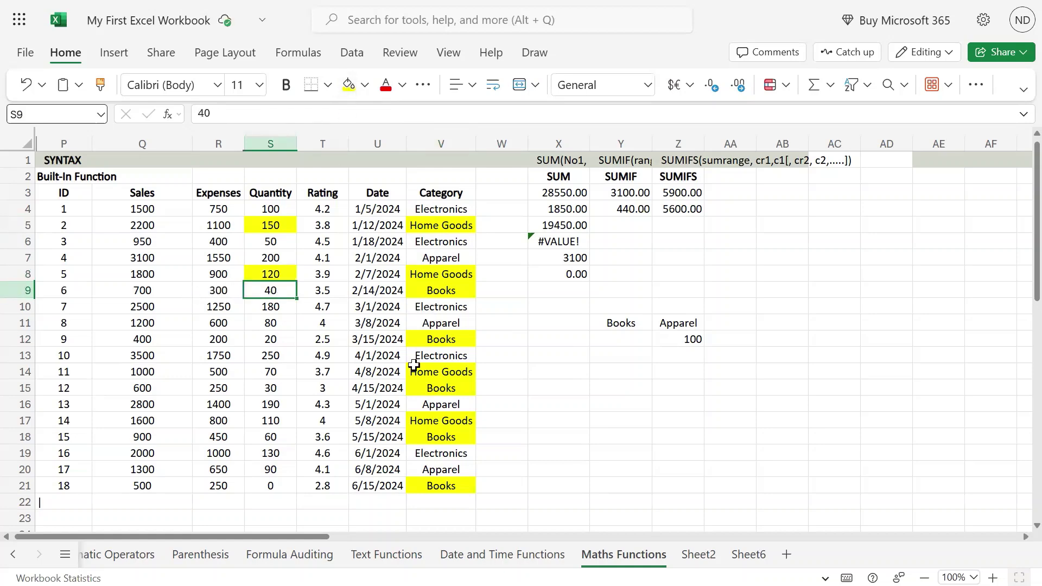
Check the Home Goods and Books quantities in rows 12 to 17 and fill the quantity in S17 with yellow.
left_click(431, 341)
left_click(279, 341)
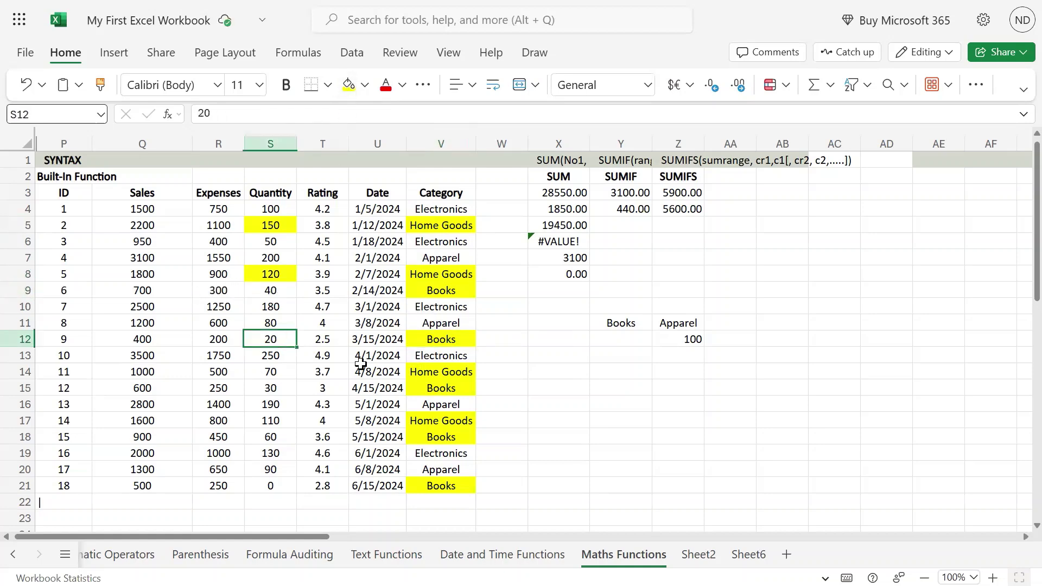
left_click(443, 373)
left_click(288, 374)
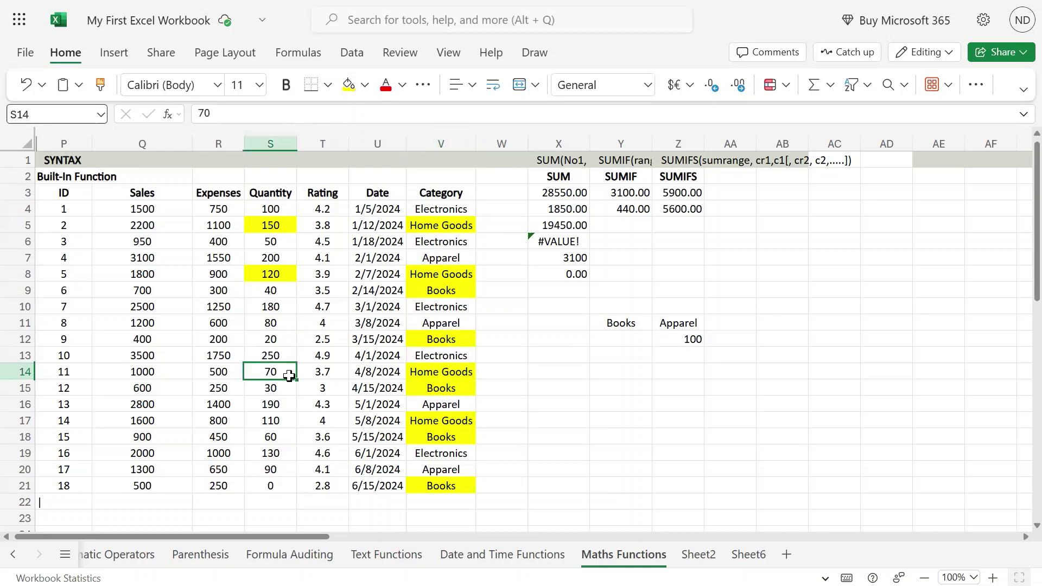
left_click(451, 385)
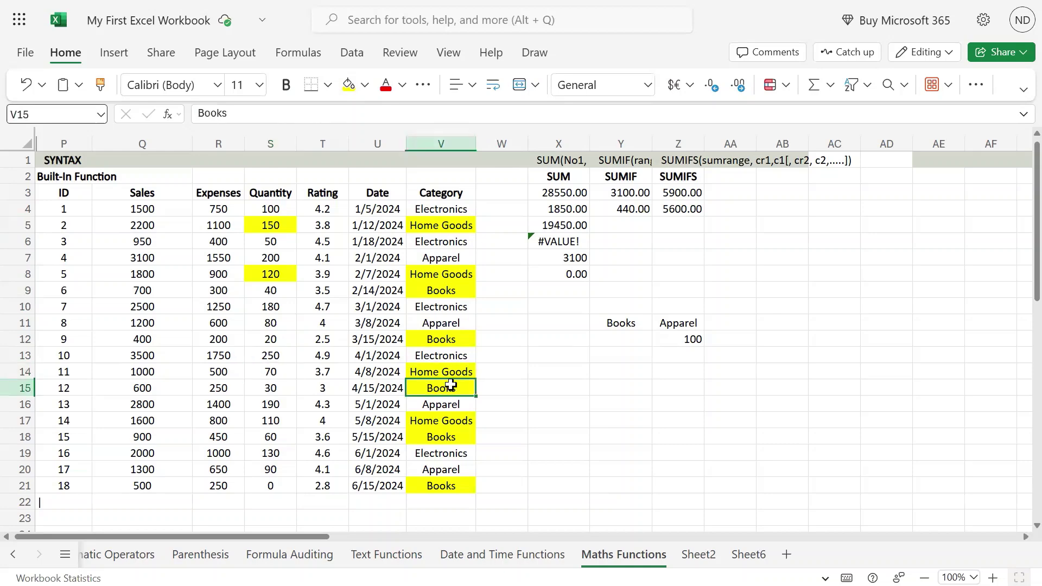
left_click(273, 390)
left_click(439, 421)
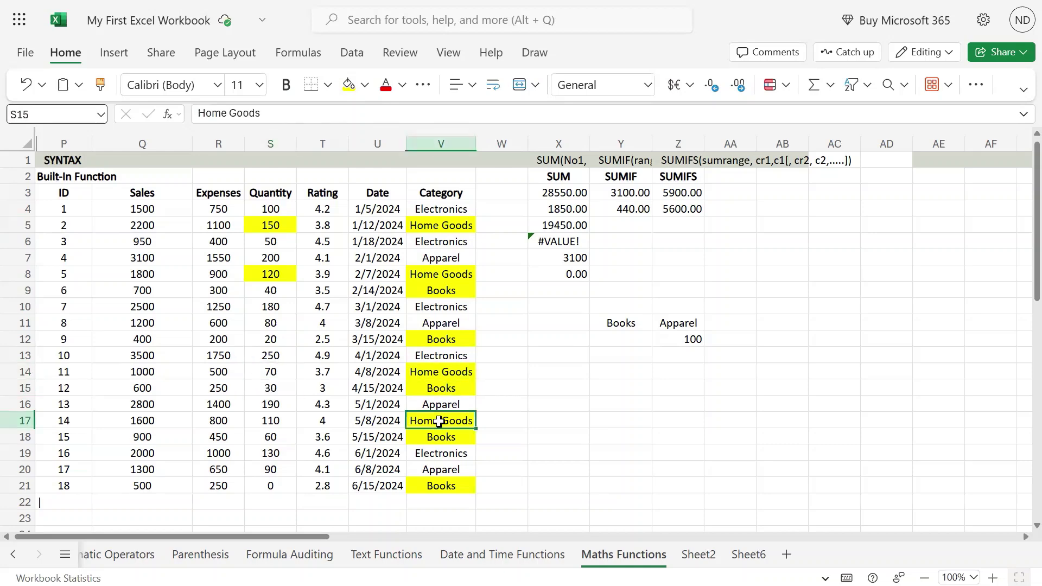
left_click(286, 422)
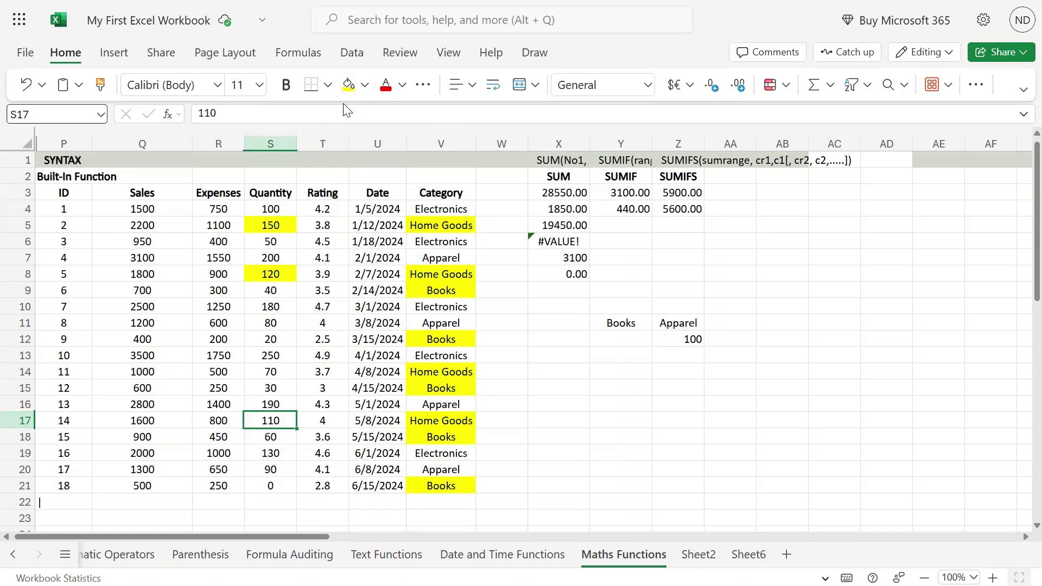
left_click(348, 85)
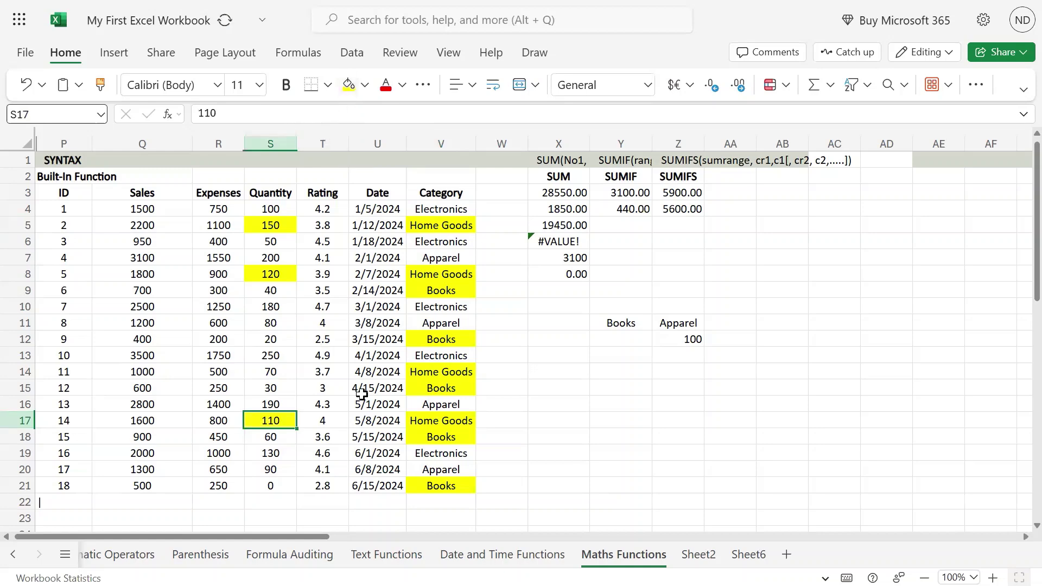
Check the Books quantities in S18 and S21 and compare the highlighted quantities with the criteria in the Z4 SUMIFS formula.
left_click(464, 436)
left_click(270, 437)
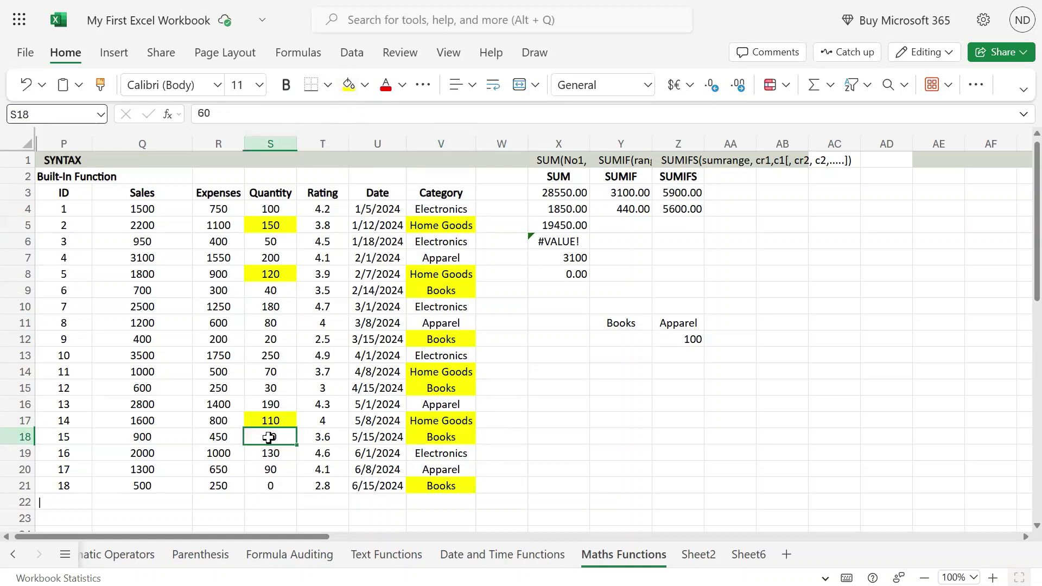
left_click(437, 486)
left_click(275, 488)
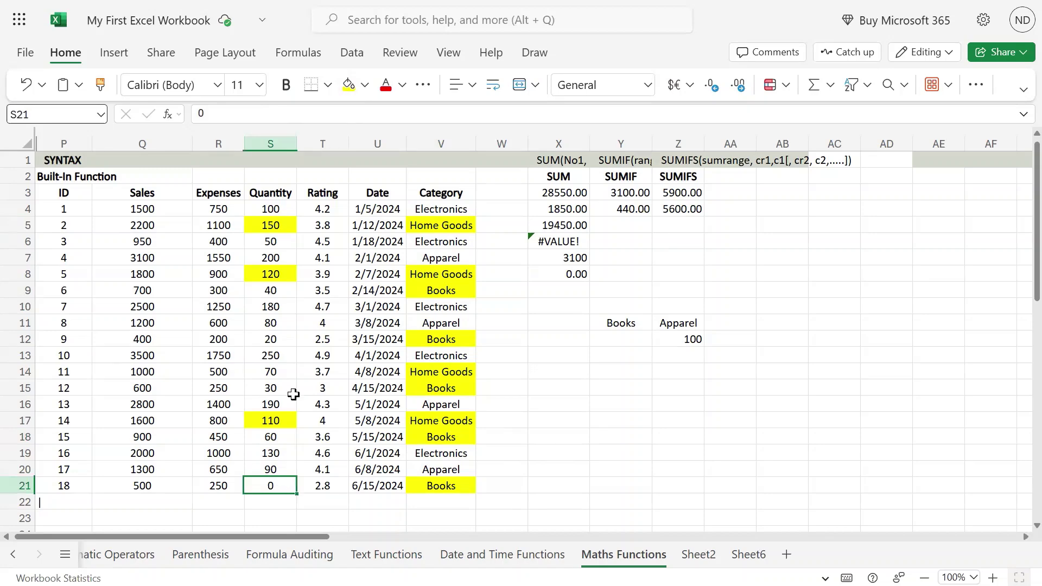
left_click(282, 227)
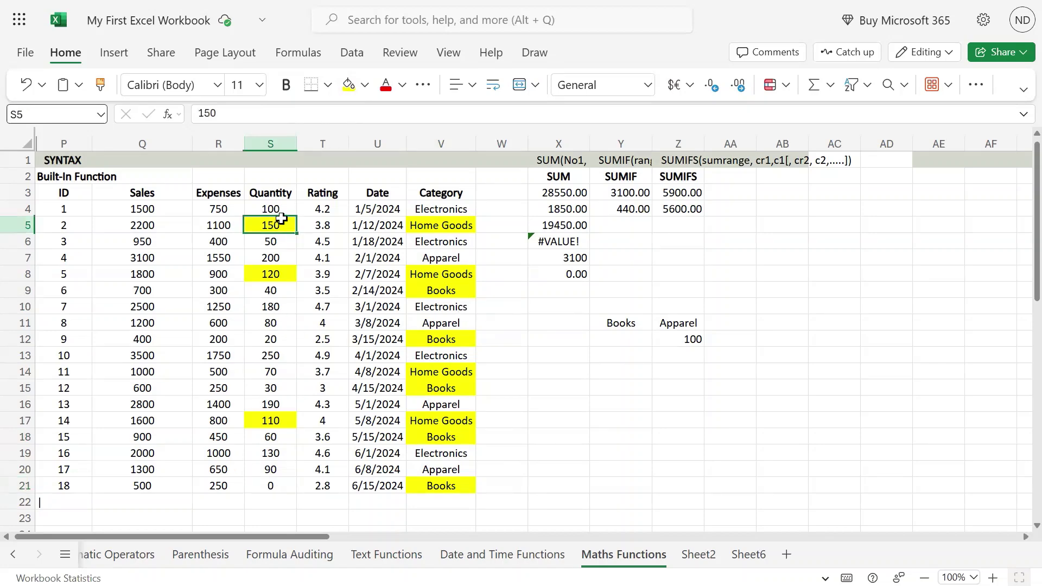
left_click(271, 273)
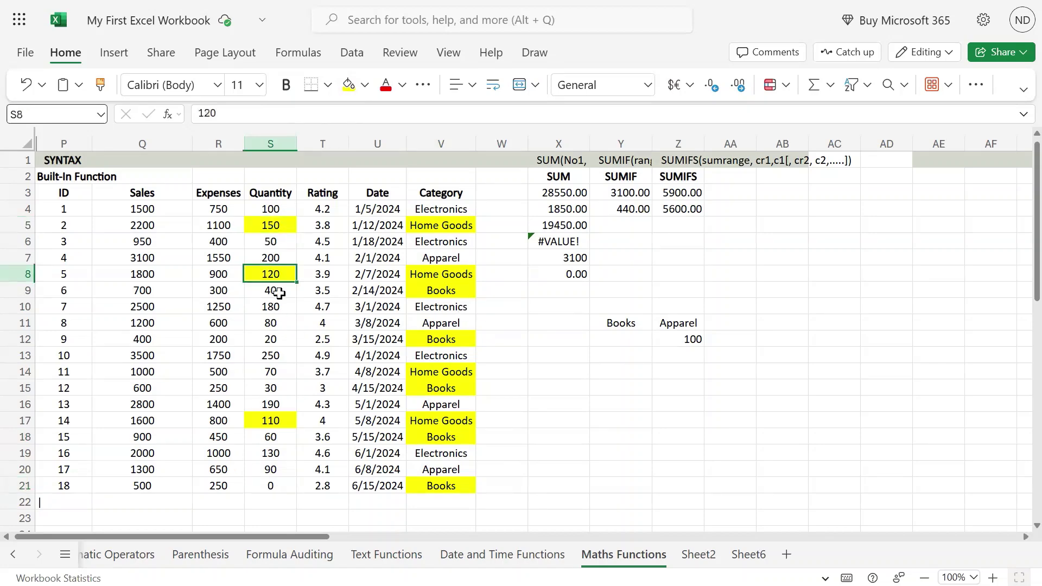
left_click(278, 224)
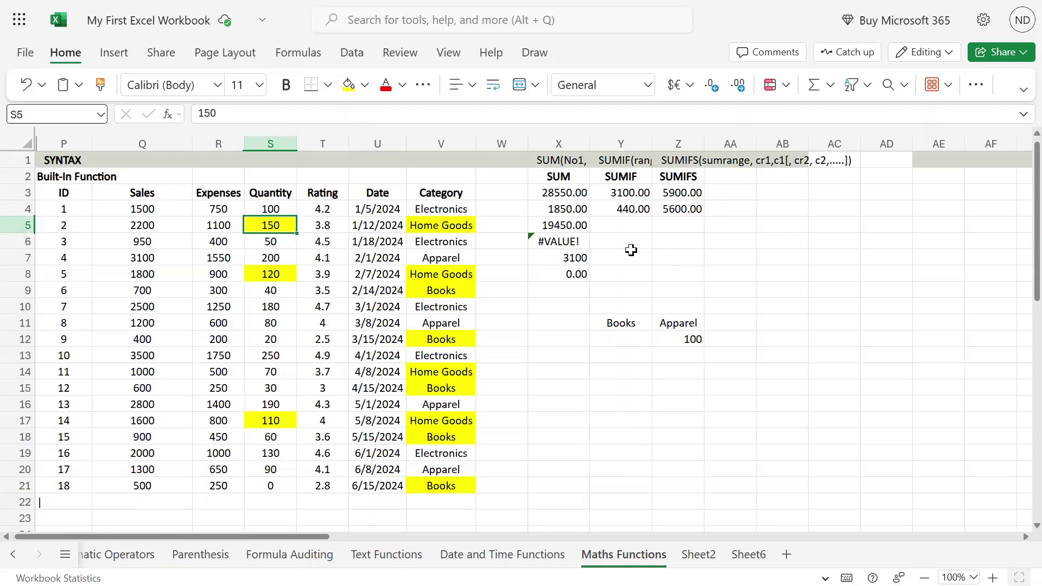
left_click(695, 208)
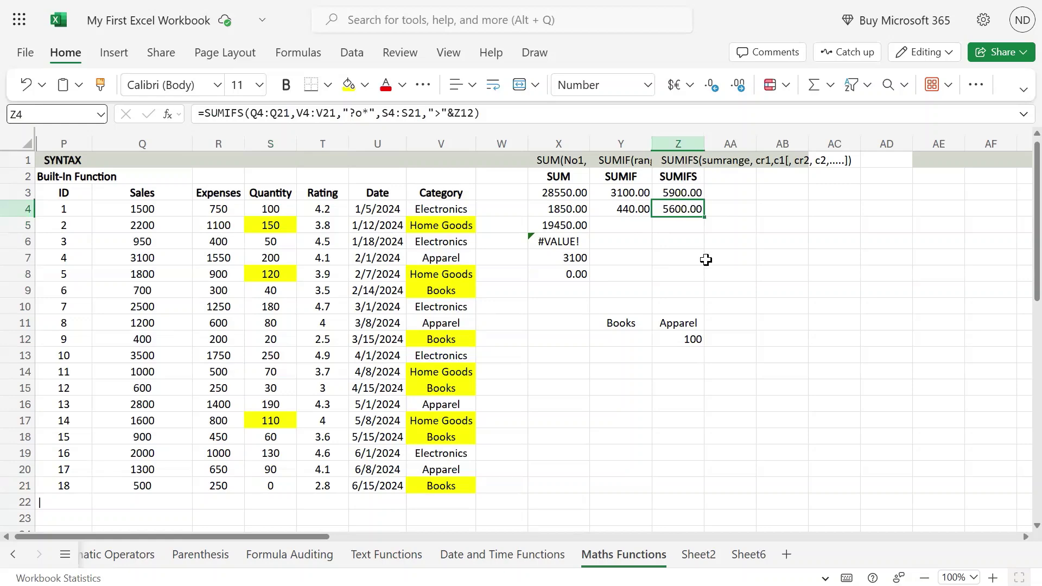
key("F2")
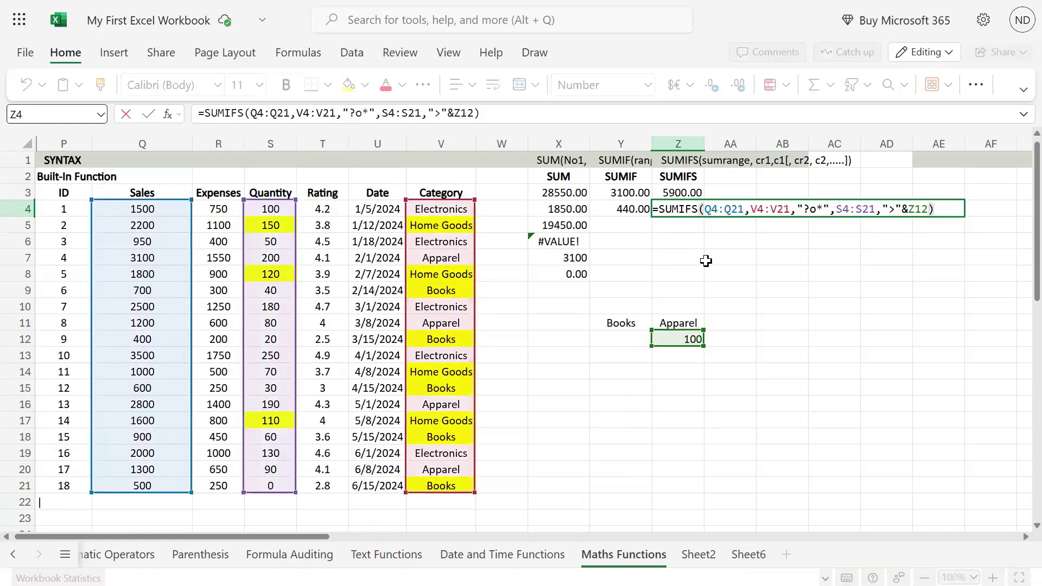
key("Escape")
Fill the Sales cells Q5, Q8 and Q17 of the rows with highlighted quantities with yellow.
left_click(271, 227)
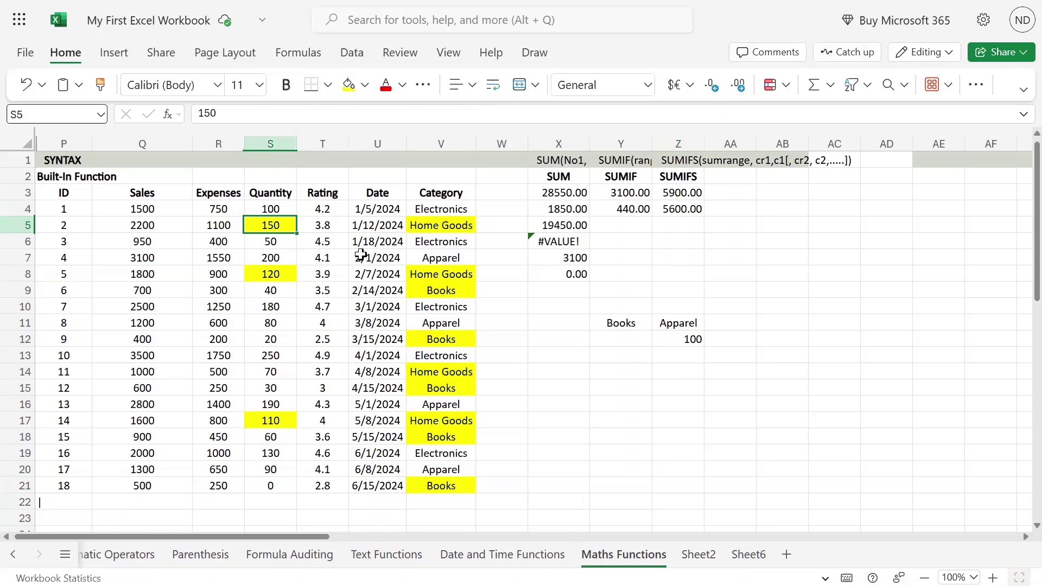
left_click(183, 229)
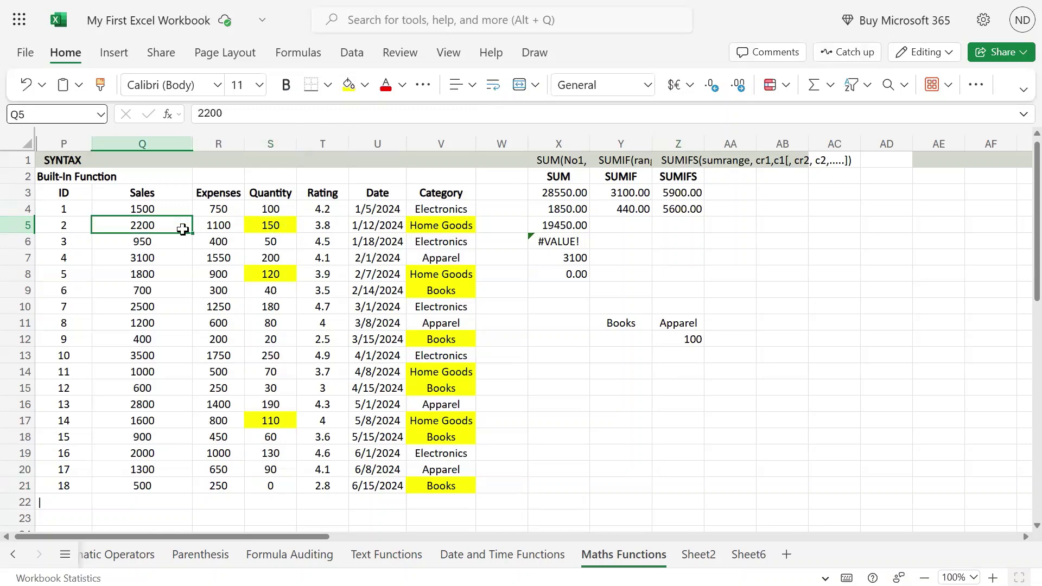
left_click(348, 85)
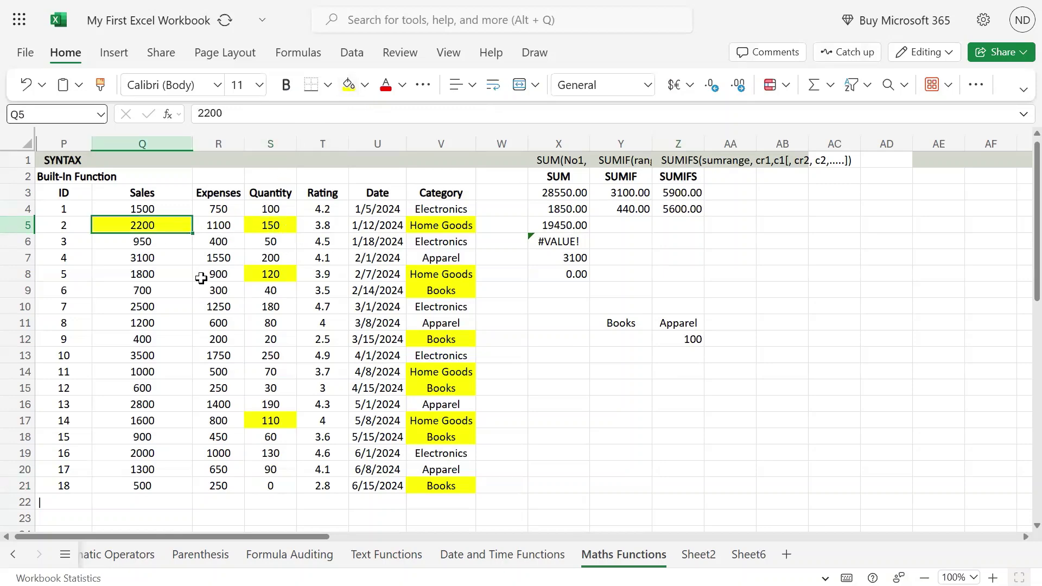
left_click(151, 274)
left_click(348, 84)
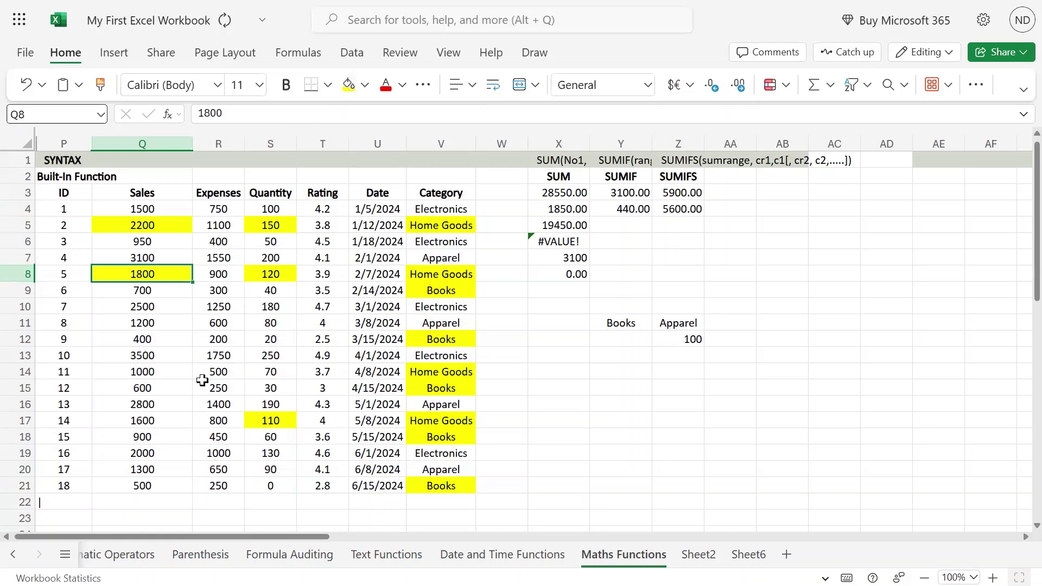
left_click(158, 416)
left_click(348, 85)
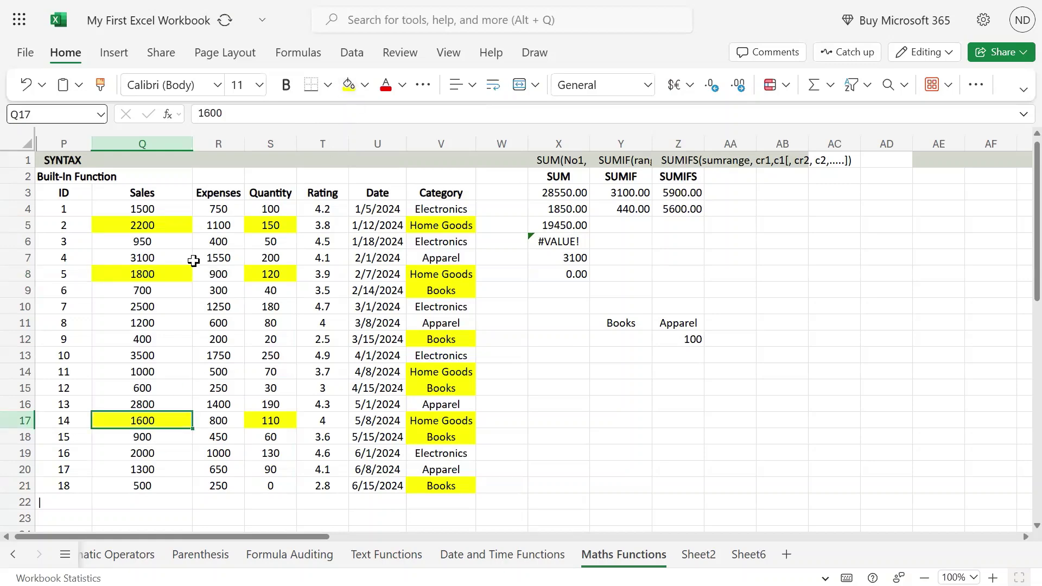
Enter the formula =SUM(Q5,Q8,Q17) in W8 to total the highlighted sales.
left_click(155, 228)
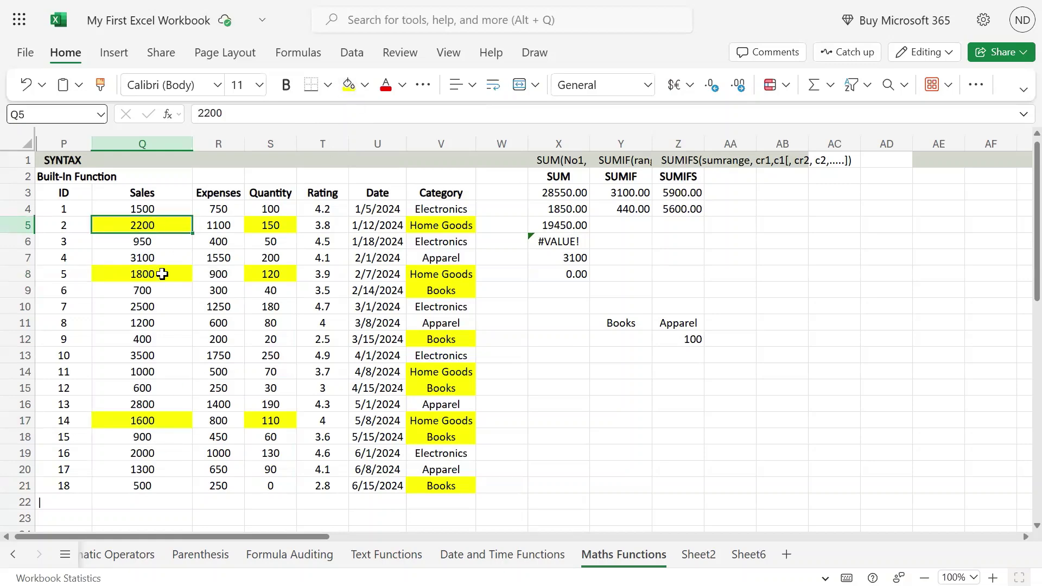
left_click(505, 272)
type("=")
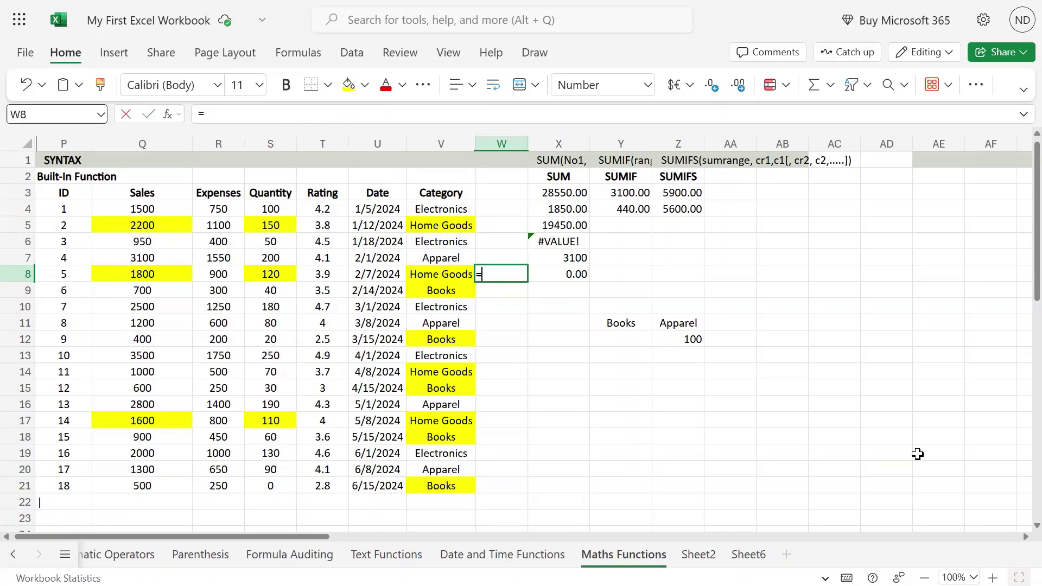
type("sum(")
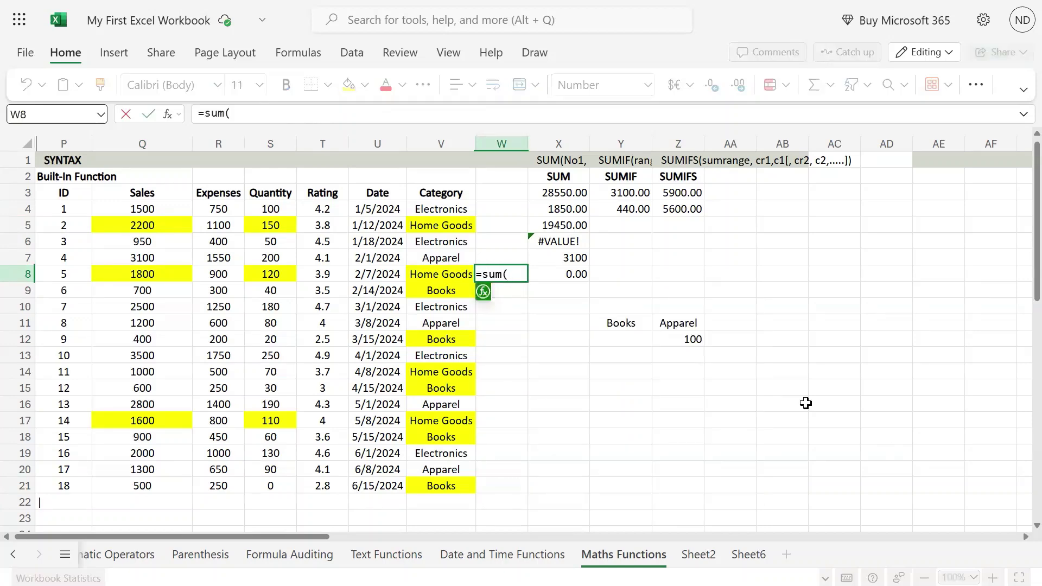
left_click(162, 228)
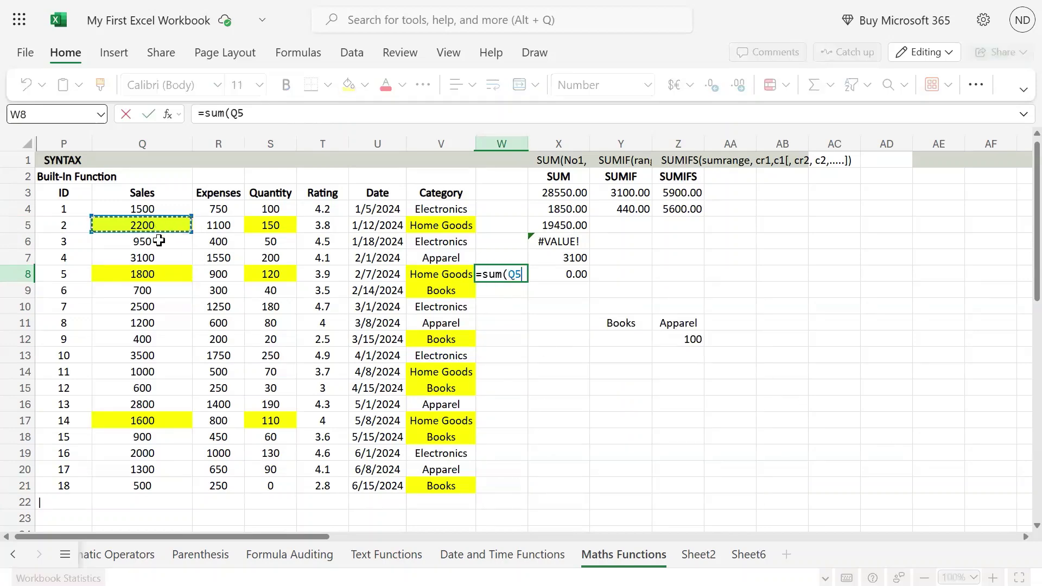
type(",")
left_click(161, 270)
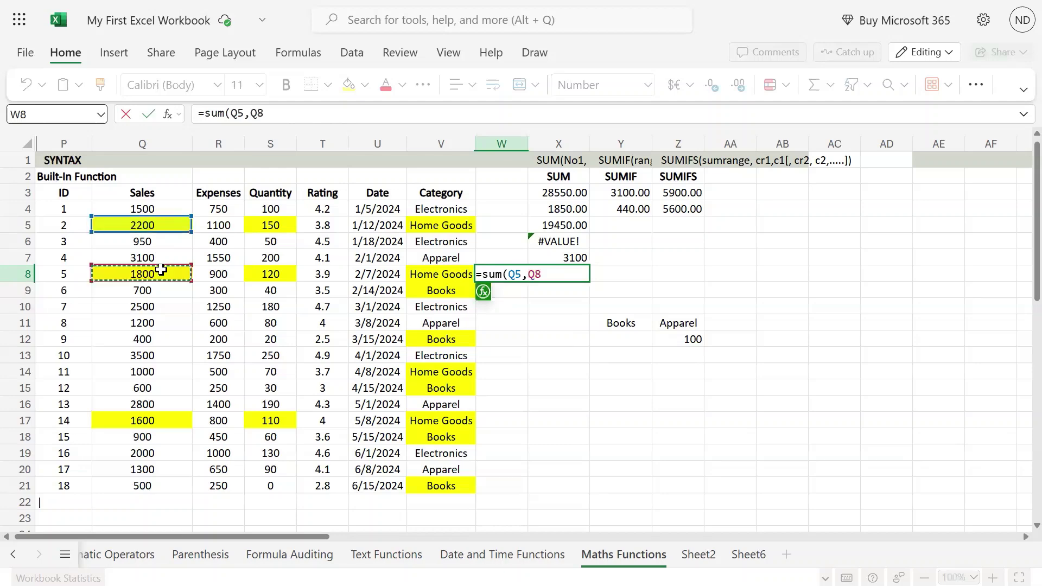
type(",")
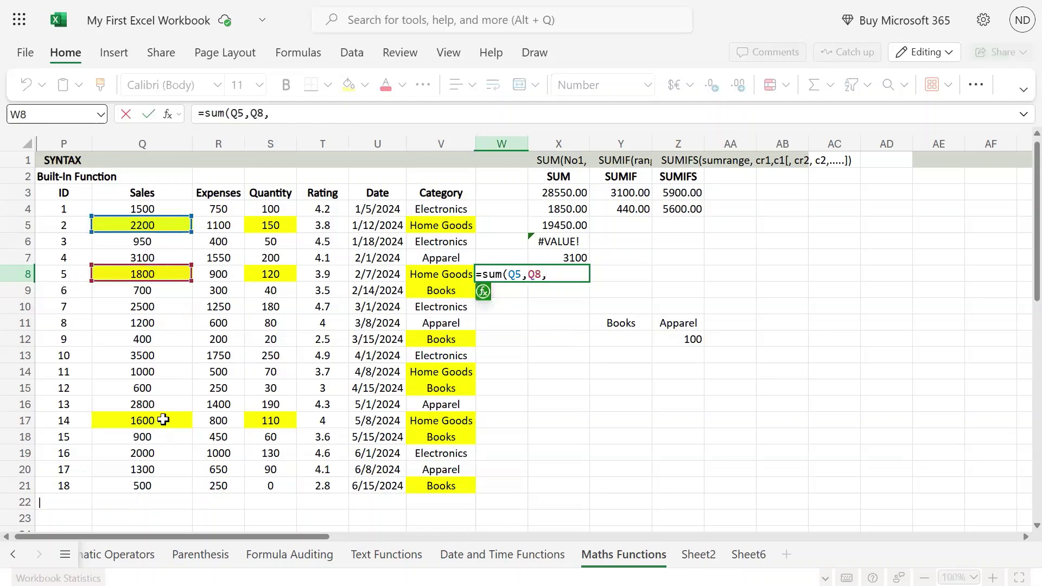
left_click(164, 419)
type(",Q17")
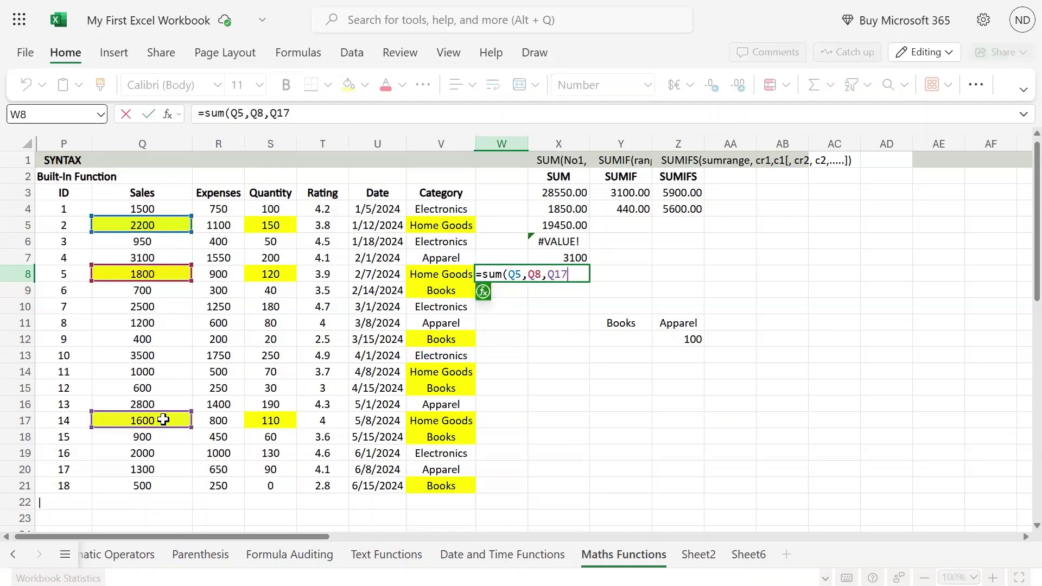
type(")")
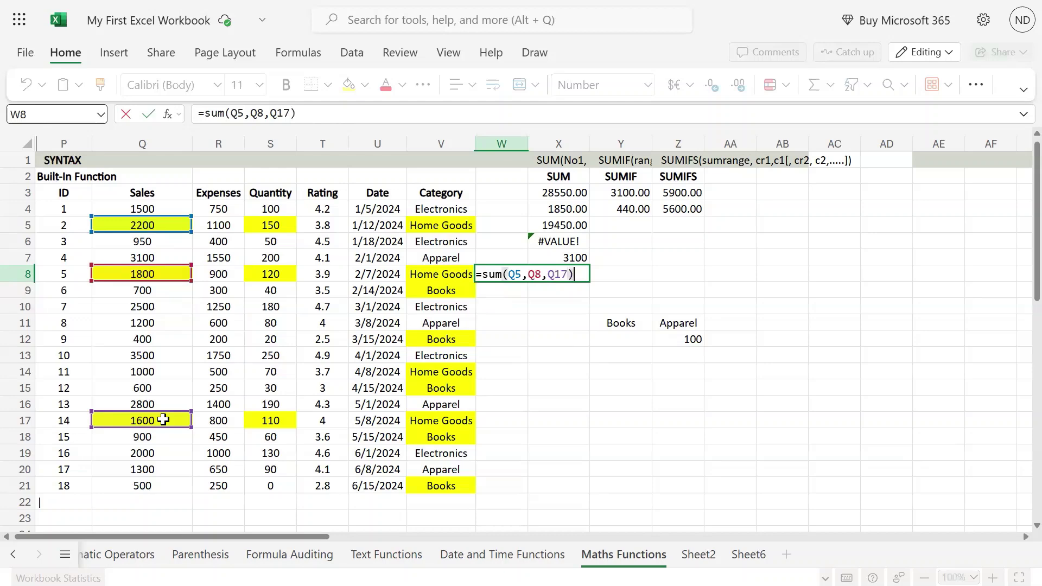
key("Return")
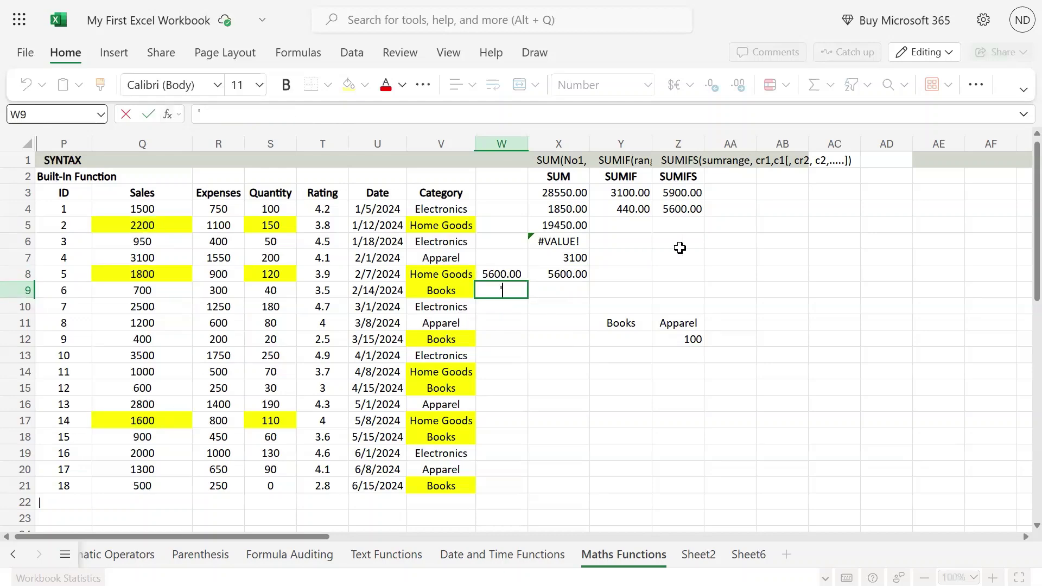
Compare the SUMIFS result in Z4 with the check sum in W8 and clear W8.
left_click(677, 211)
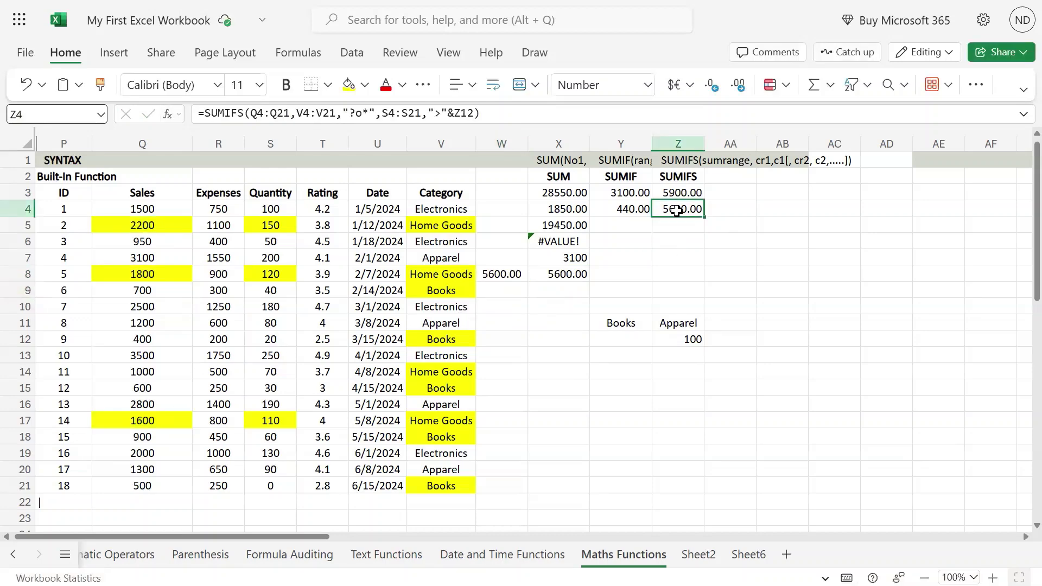
left_click(518, 275)
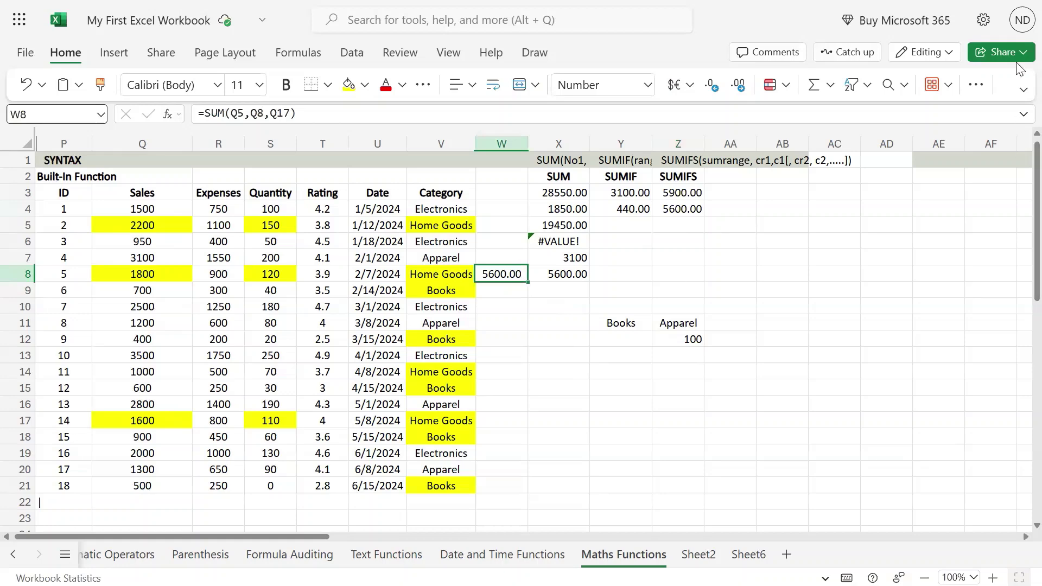
key("Delete")
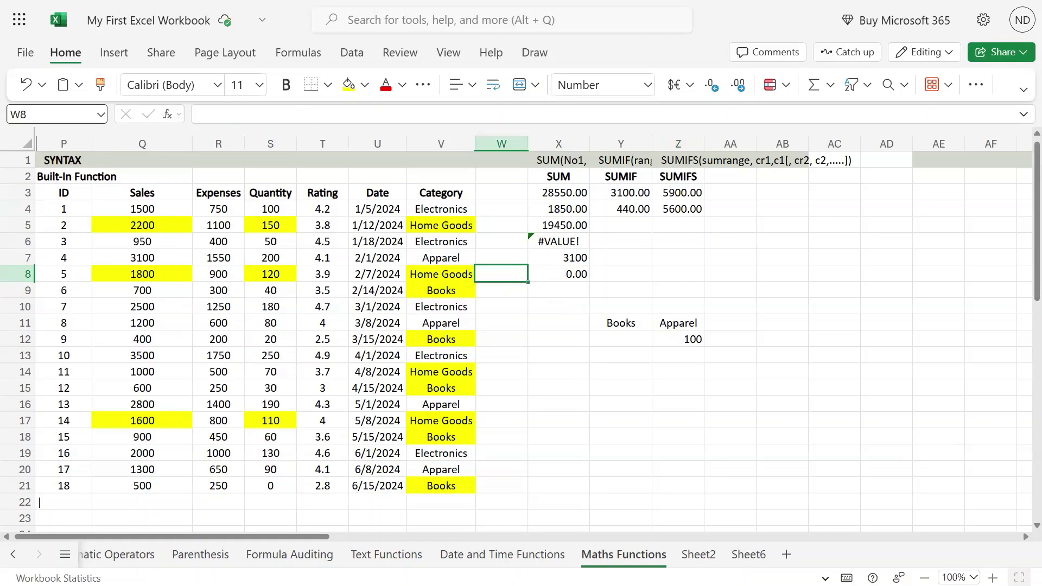
Examine the sum range Q4:Q21, category range V4:V21 and wildcard criterion "?o*" in the Z4 SUMIFS formula, leaving it as is.
double_click(691, 213)
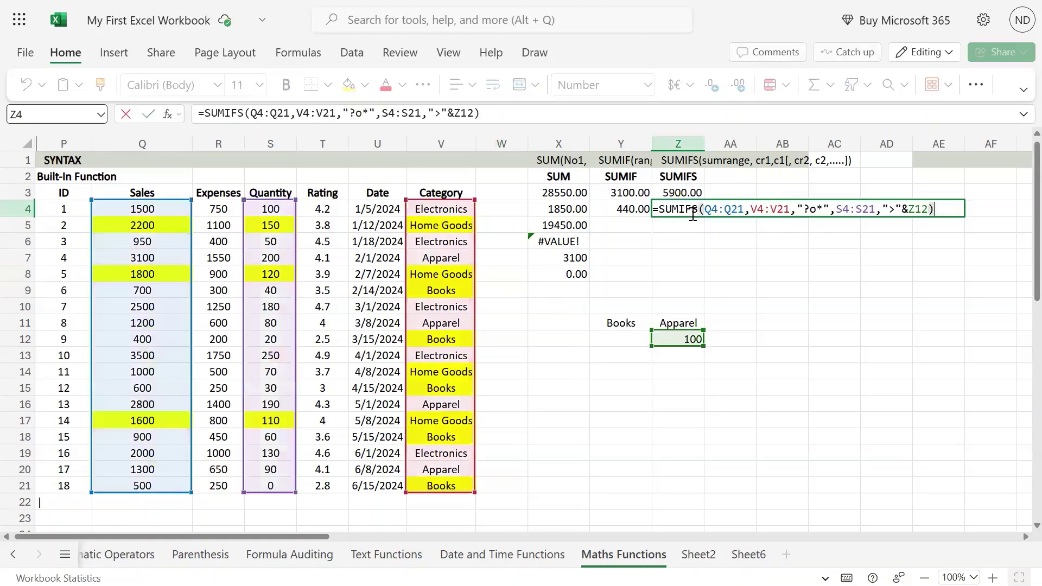
left_click_drag(707, 210, 751, 210)
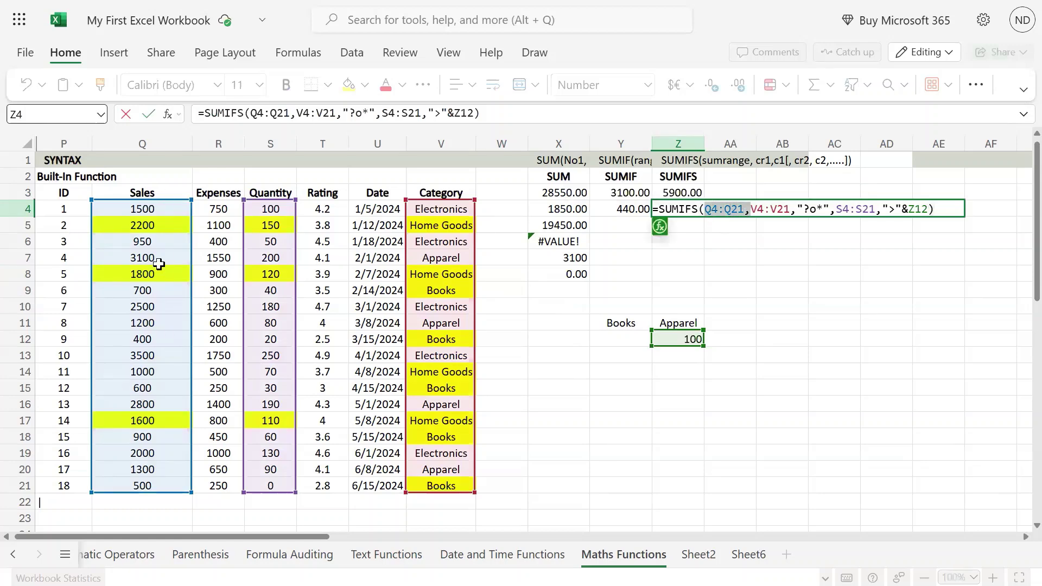
left_click(751, 209)
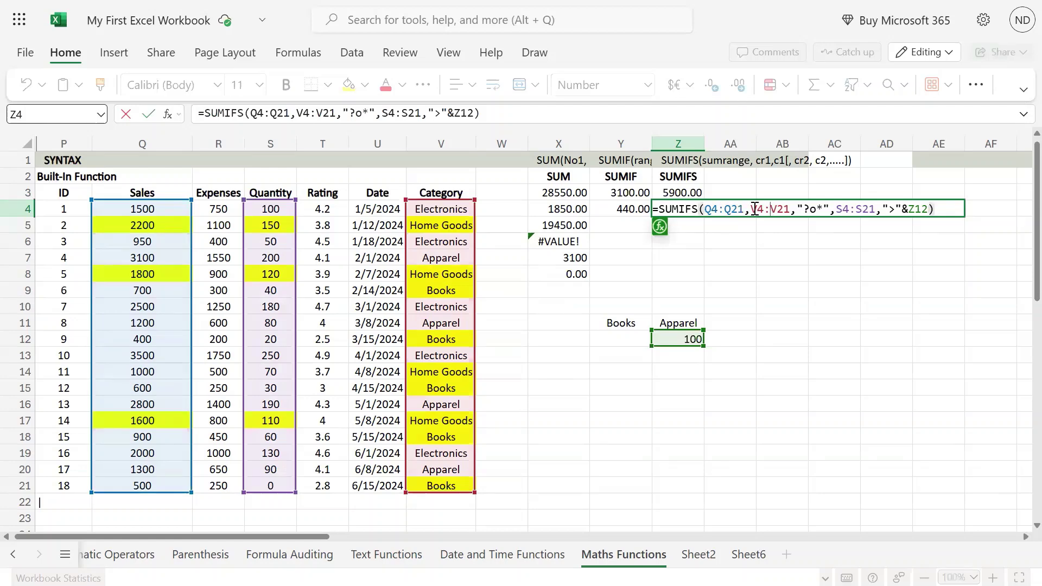
left_click_drag(751, 210, 818, 207)
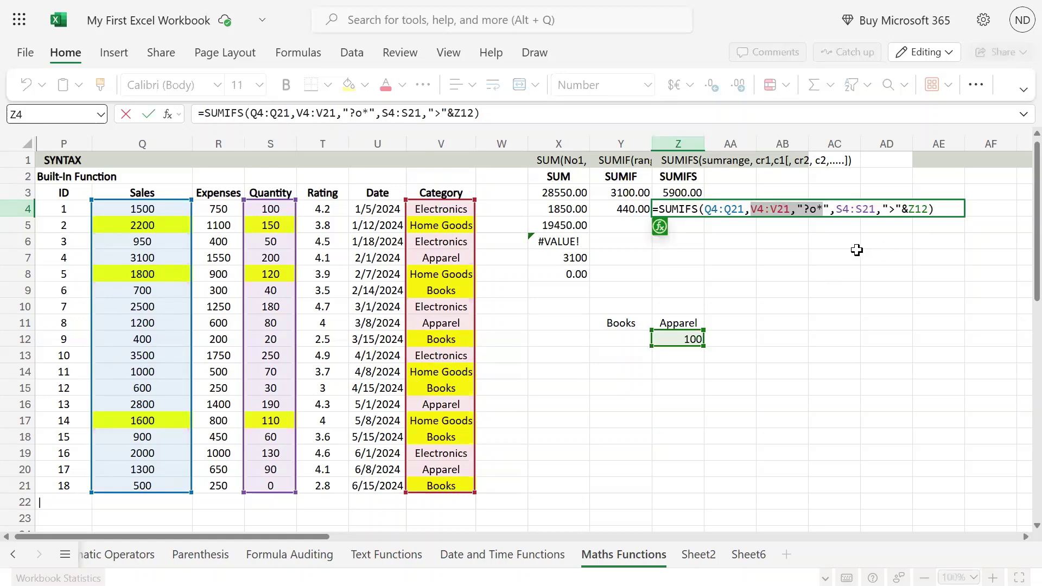
left_click(813, 209)
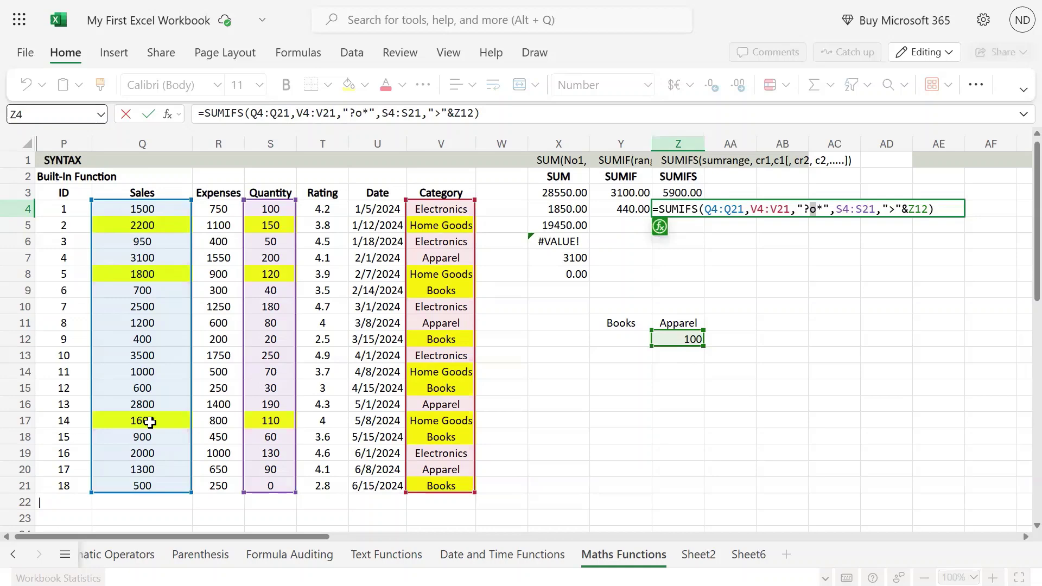
left_click(700, 418)
Set the quantity threshold in Z12 to 50 and check the SUMIFS result in Z4.
left_click(693, 338)
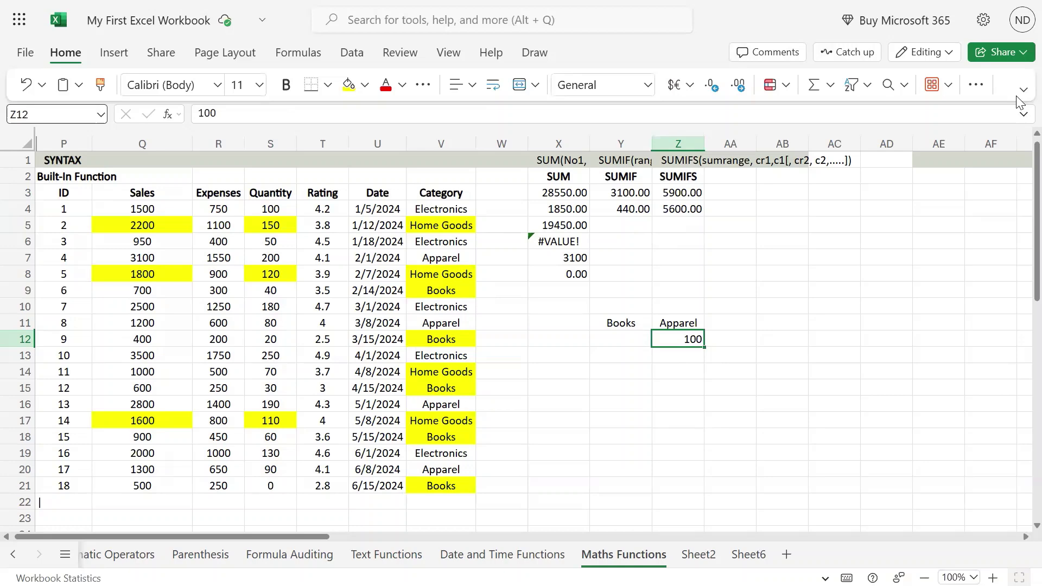
type("50")
key("Return")
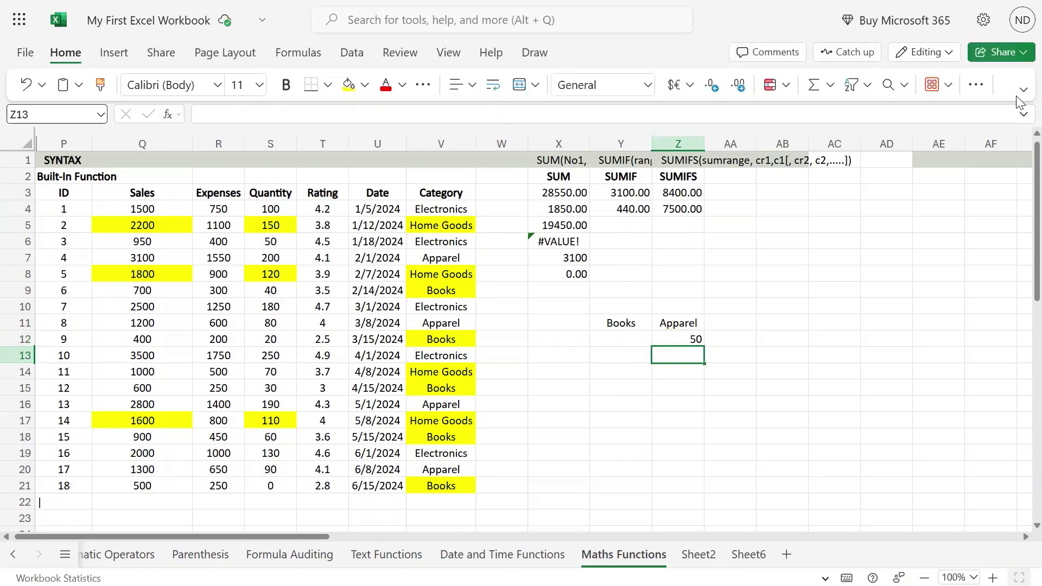
left_click(671, 213)
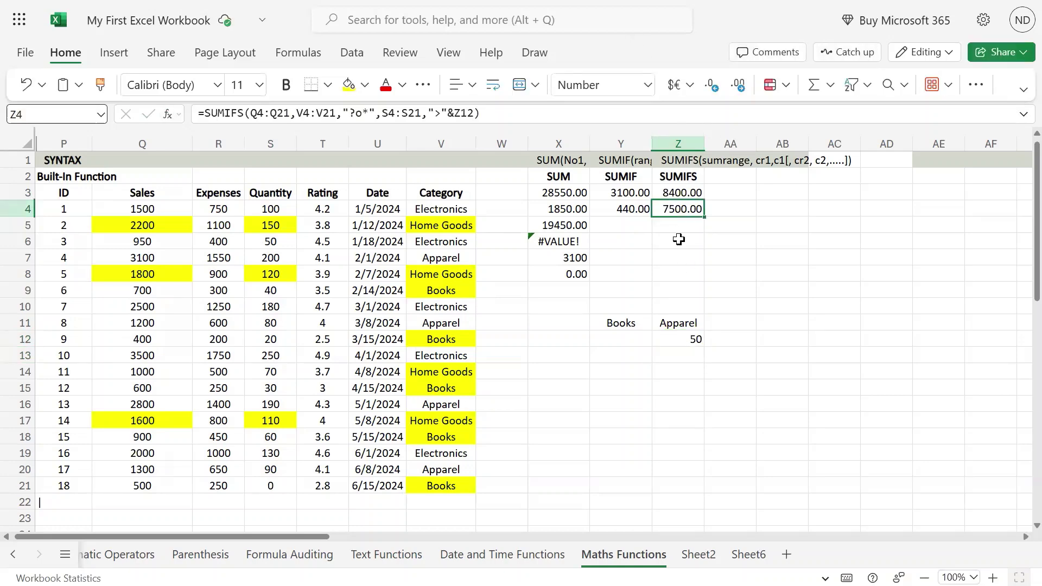
Compare the quantities of the highlighted Books rows 9, 12 and 15 with the threshold in Z12.
left_click(707, 339)
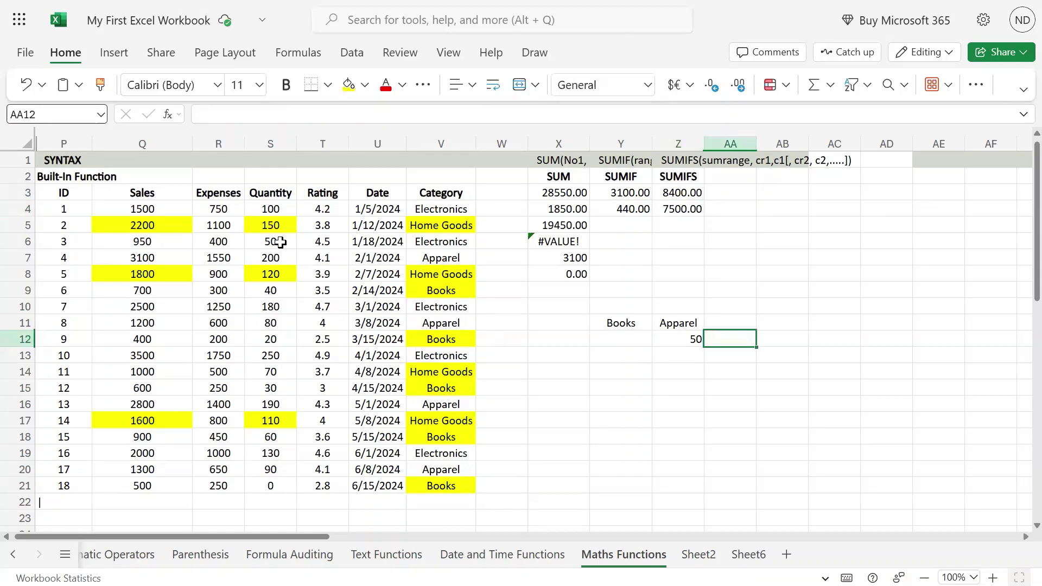
left_click(435, 338)
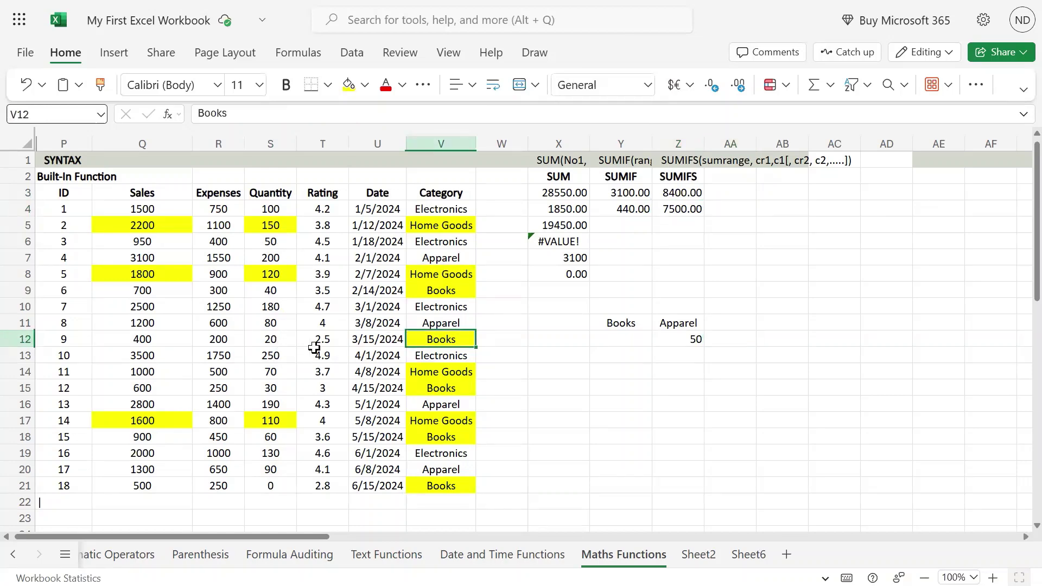
left_click(277, 342)
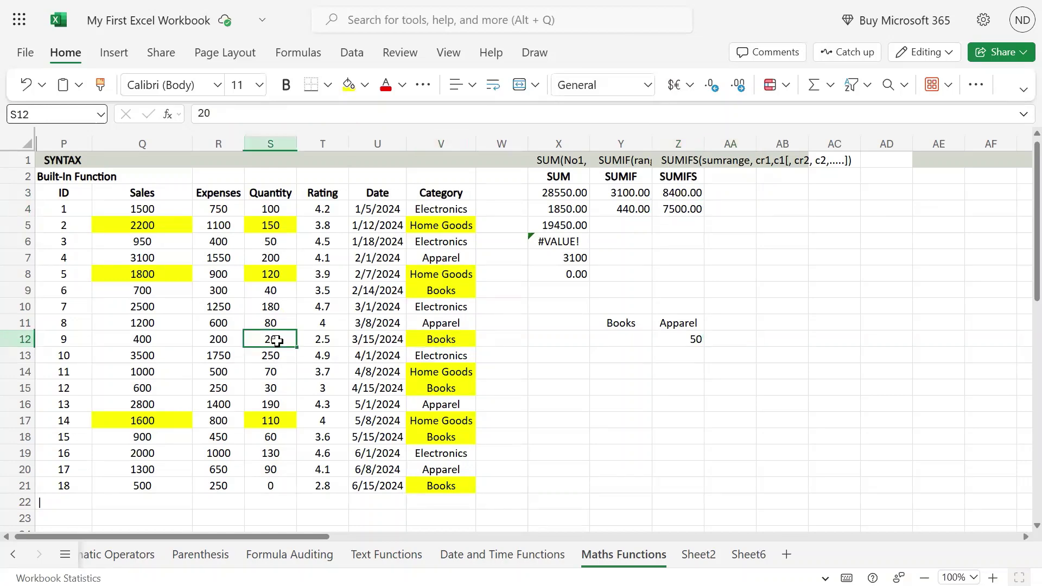
left_click(257, 290)
left_click(439, 387)
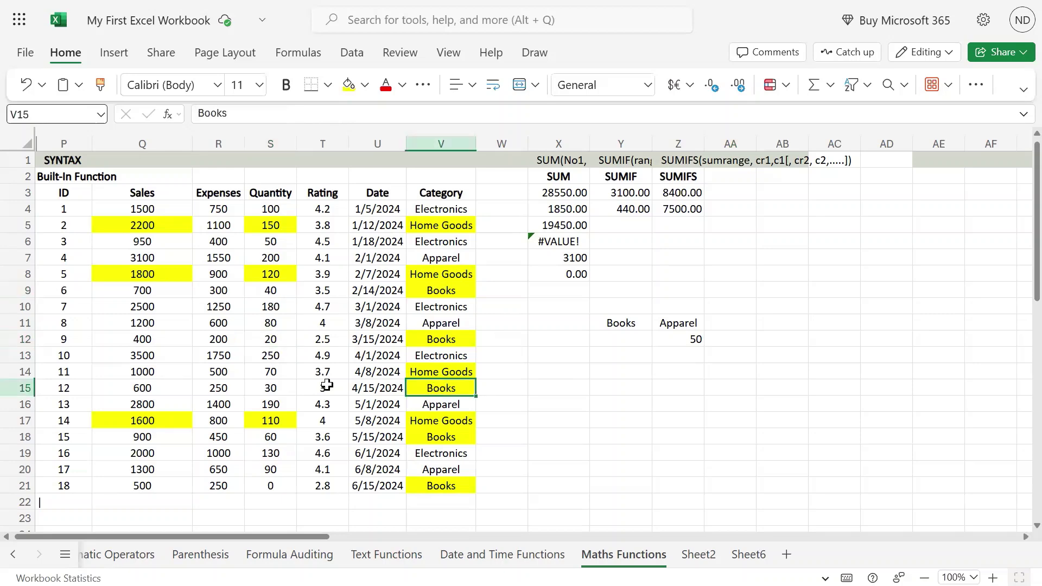
left_click(289, 388)
left_click(446, 439)
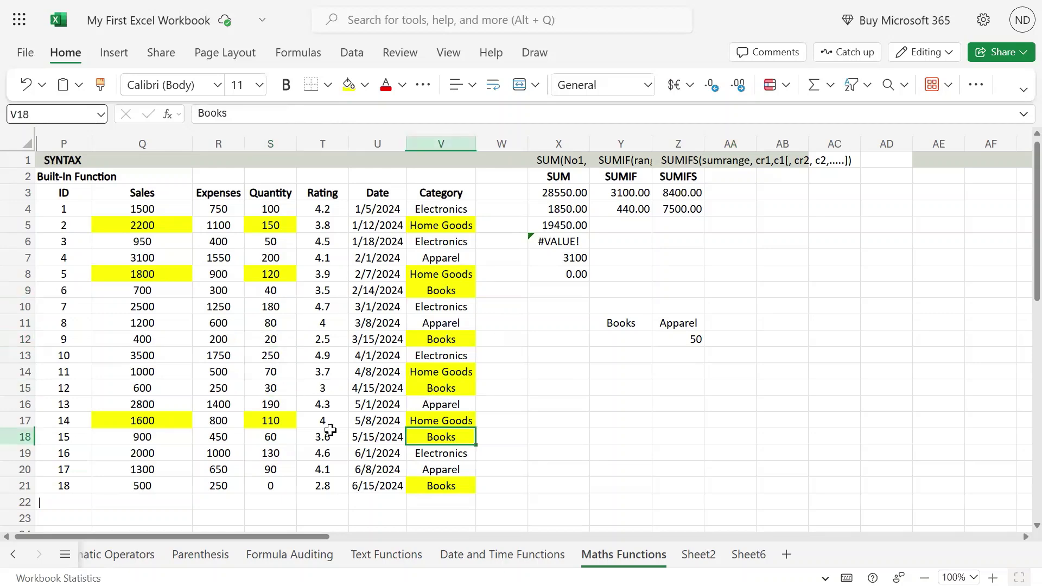
Fill the Quantity cells S18 and S14, which meet the Z12 threshold, with yellow.
left_click(271, 441)
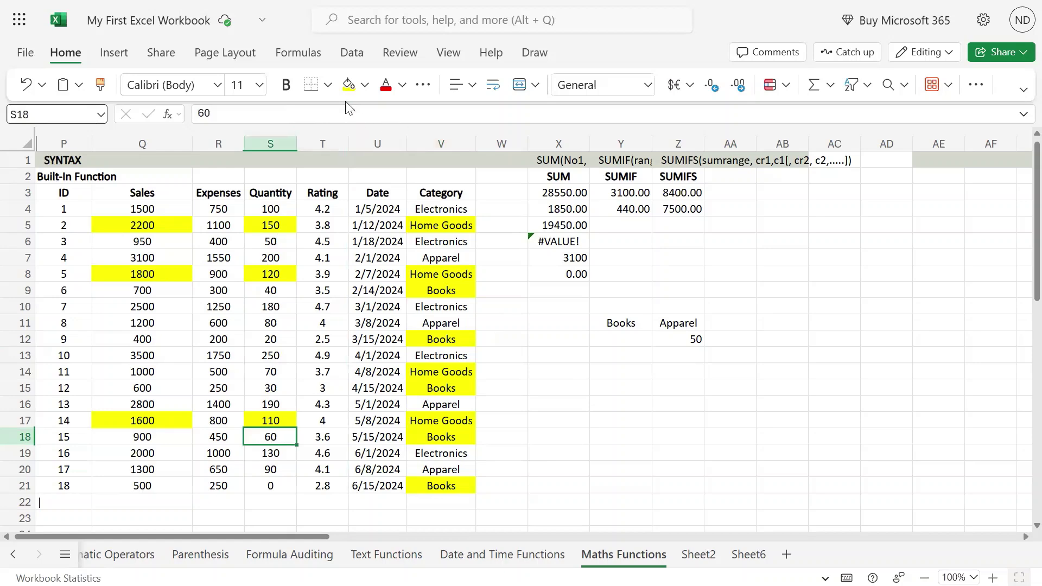
left_click(349, 85)
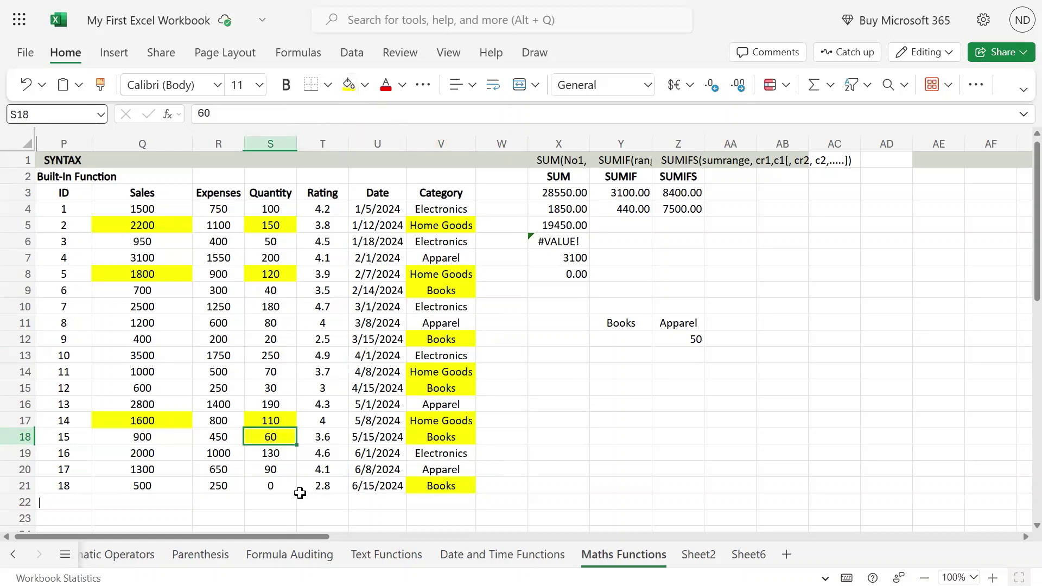
left_click(276, 487)
left_click(280, 370)
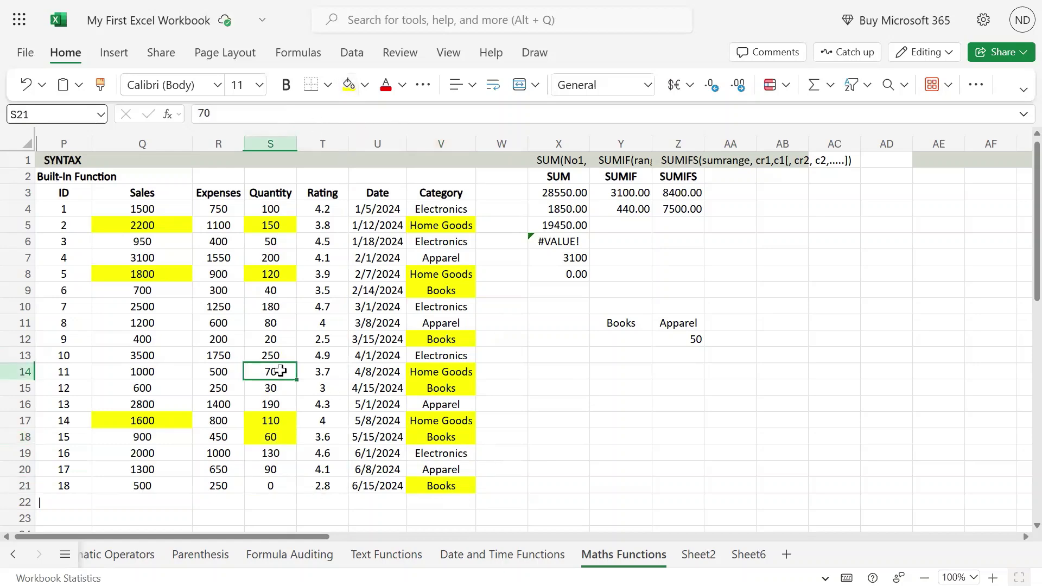
left_click(347, 85)
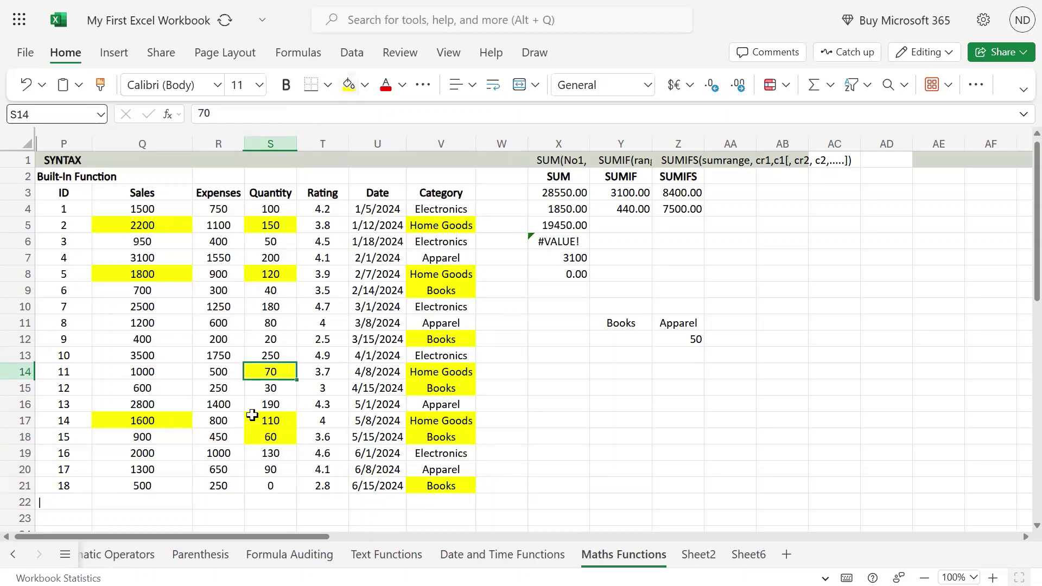
Fill the matching Sales cells Q14 and Q18 with yellow.
left_click(156, 370)
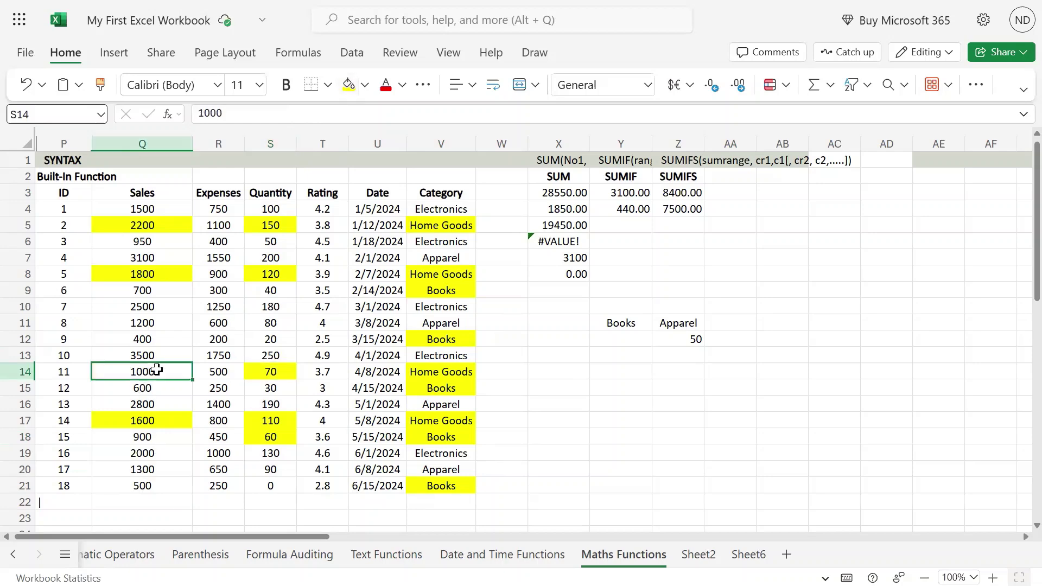
left_click(158, 438, "ctrl")
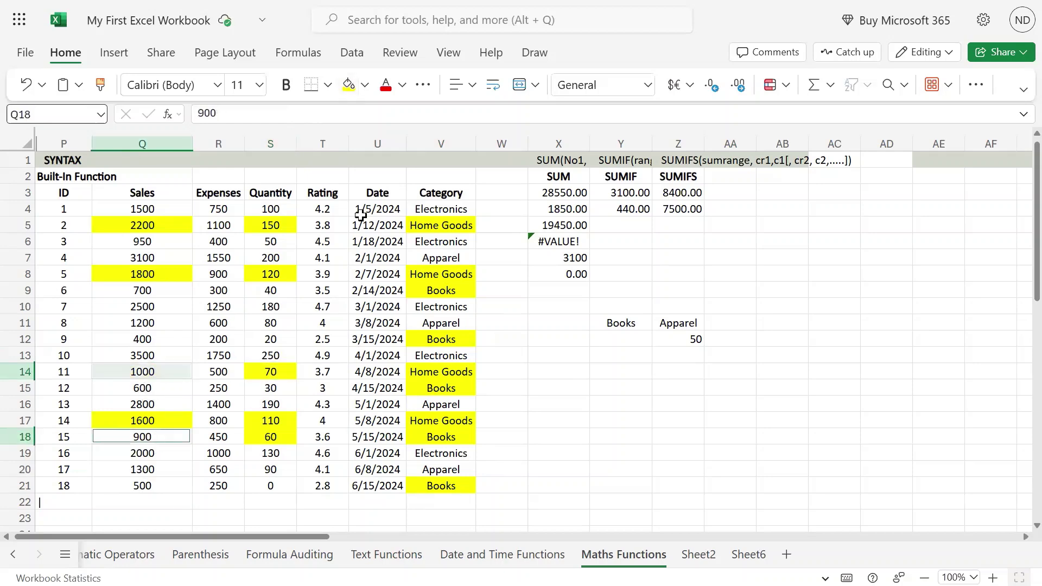
left_click(347, 85)
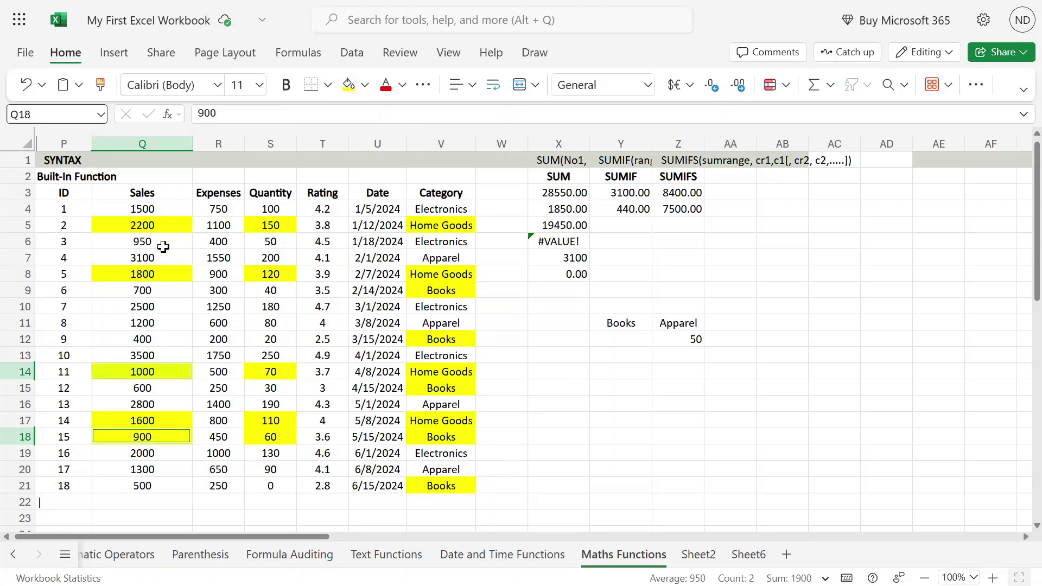
left_click(160, 229)
left_click(145, 276, "ctrl")
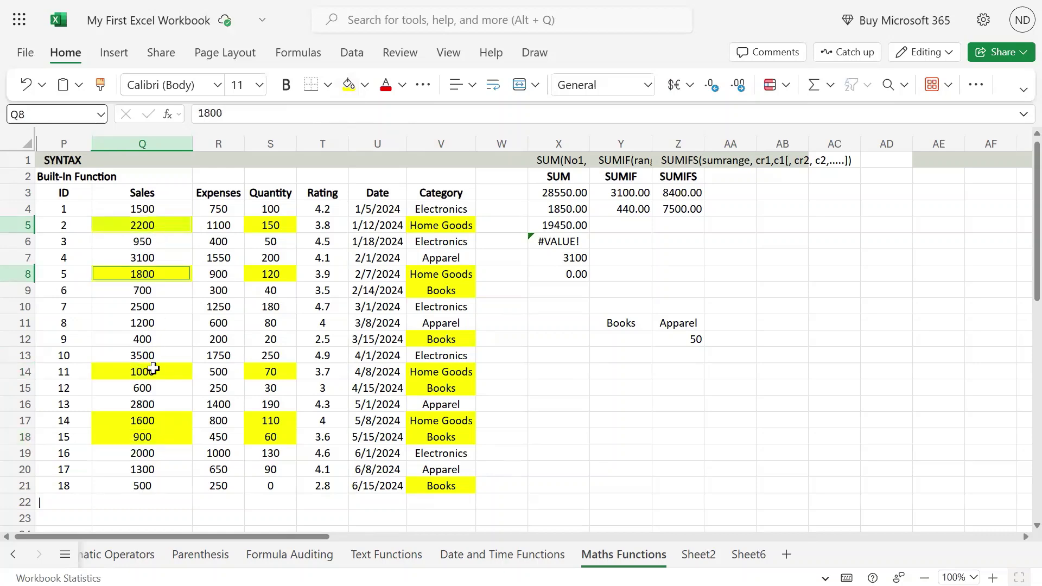
left_click(537, 342)
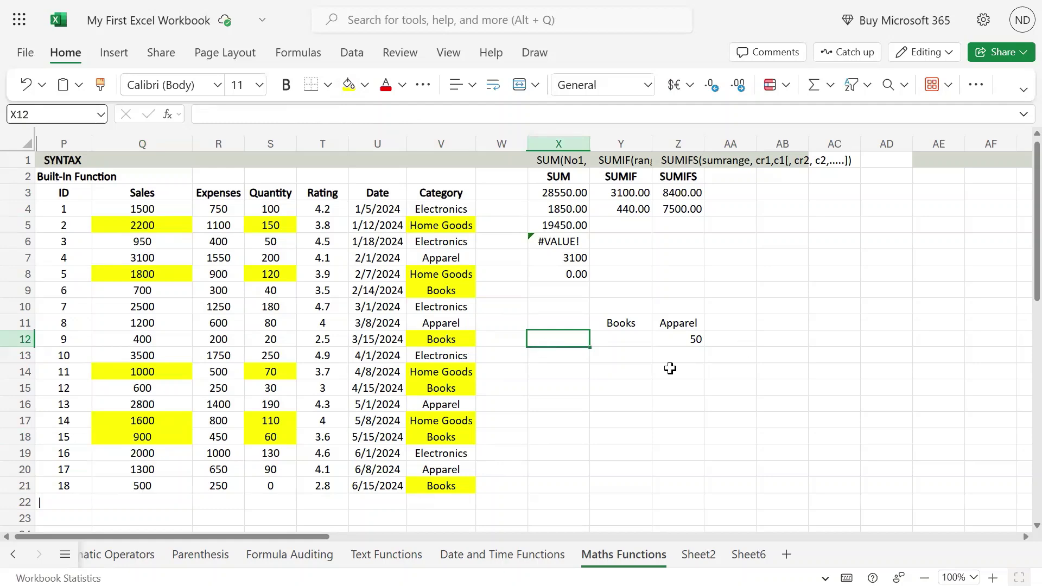
Enter the formula =SUM(Q5,Q8,Q14,Q17:Q18) in Z14 to total the highlighted sales.
left_click(687, 371)
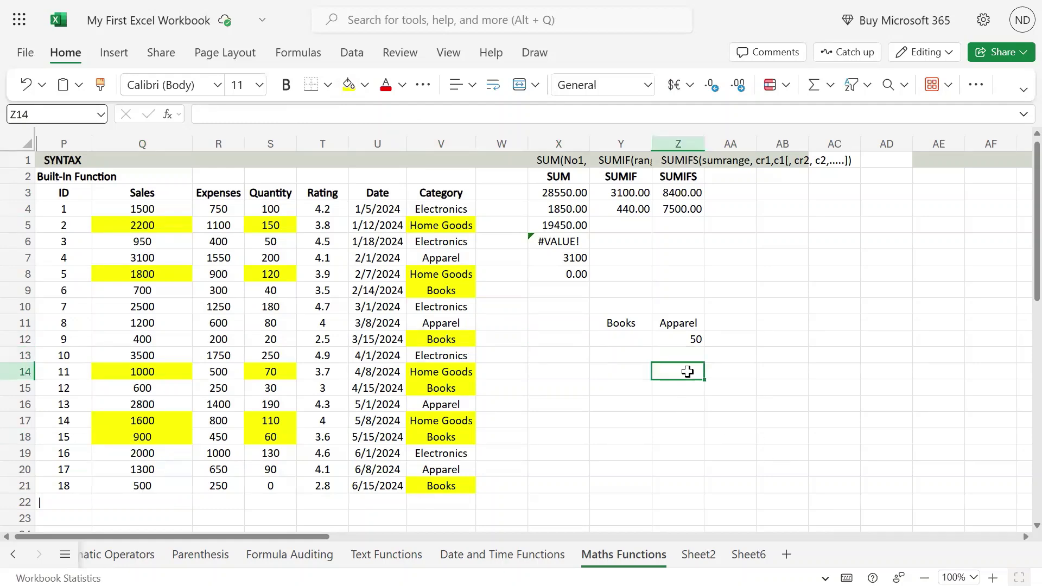
type("=sum(")
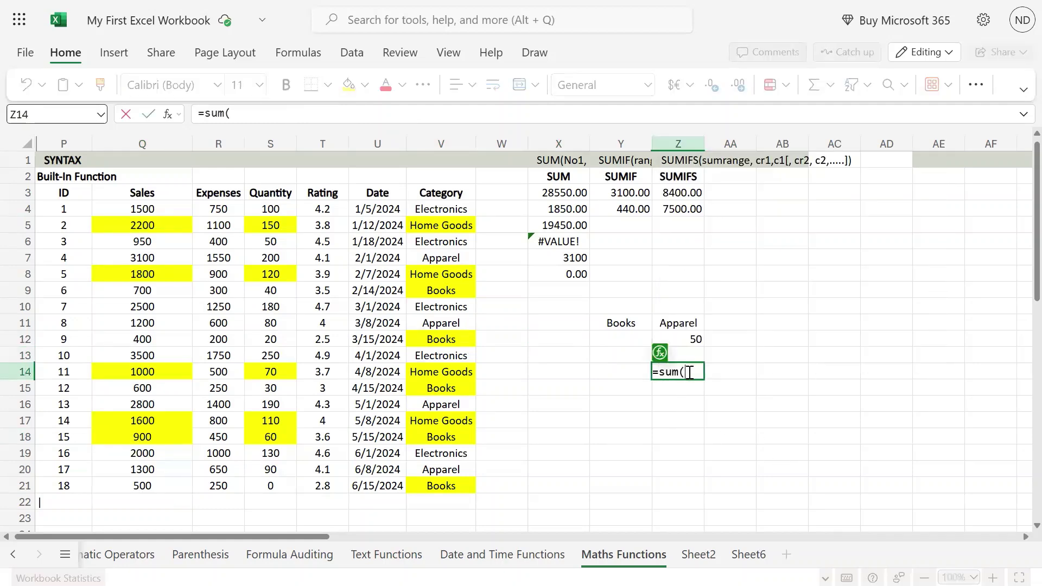
key("Left")
key("Left")
key("Left")
key("Left")
key("Left")
key("Left")
key("Left")
key("Left")
key("Left")
key("Left")
key("Up")
key("Up")
key("Up")
key("Up")
key("Up")
key("Up")
key("Up")
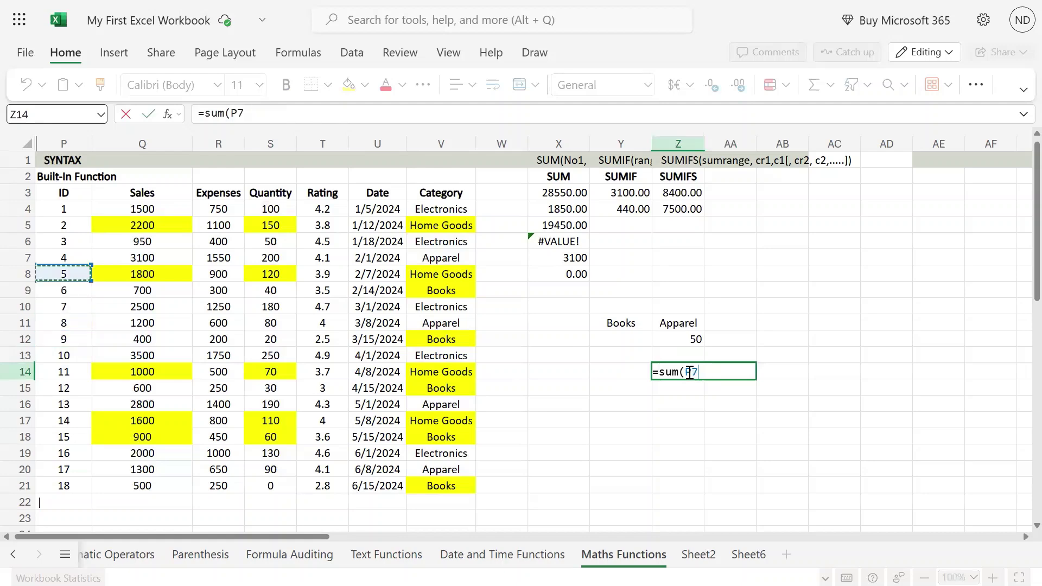
key("Up")
key("Up")
key("Up")
key("Right")
key("Down")
type(",")
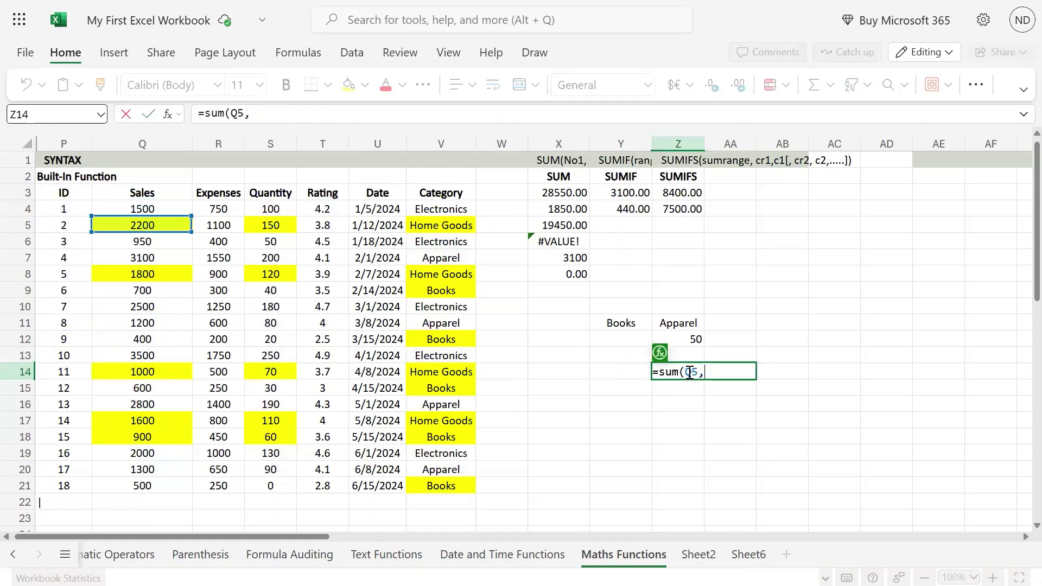
left_click(182, 272)
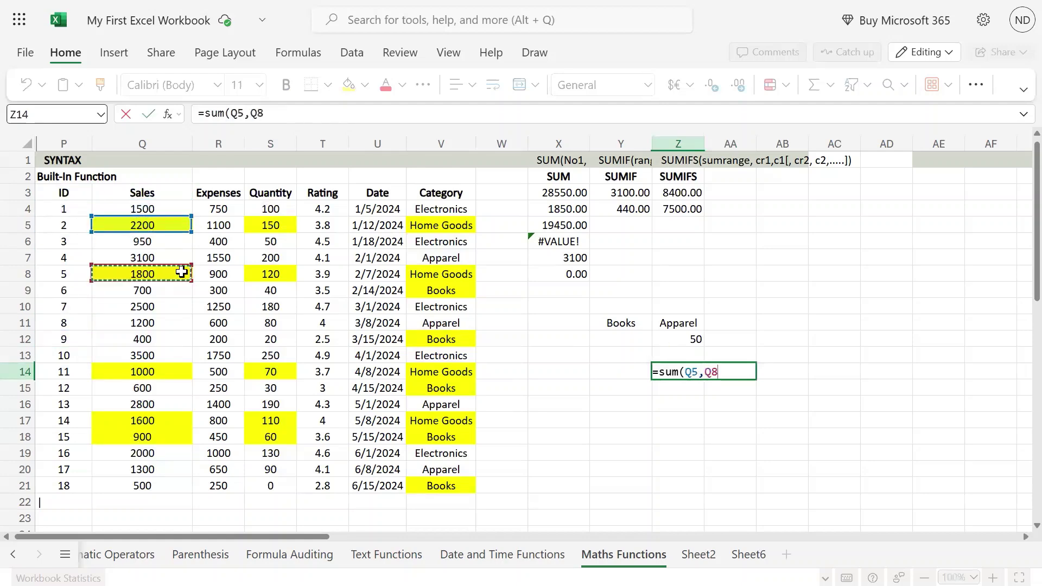
type(",")
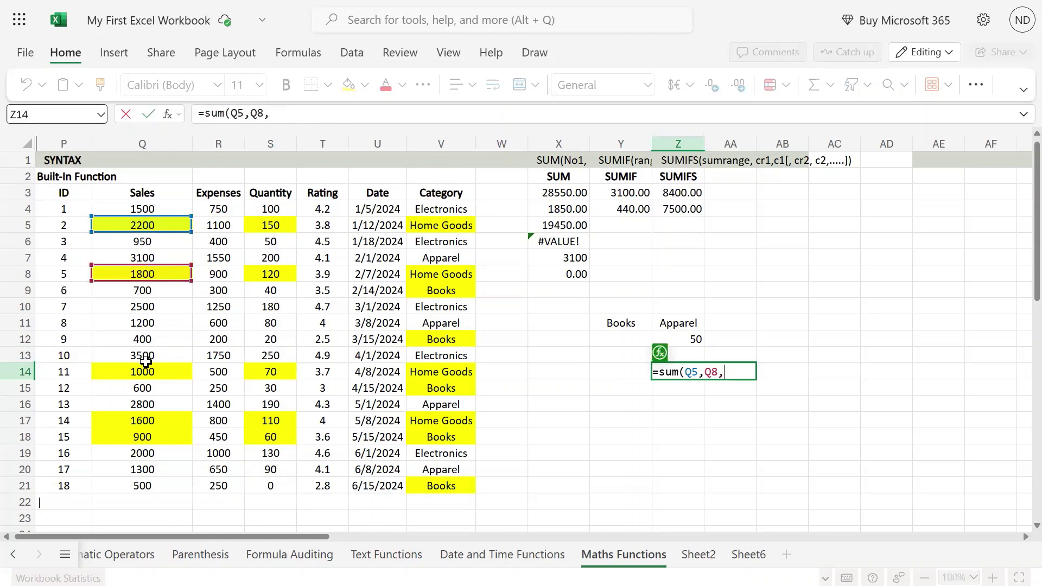
left_click(145, 371)
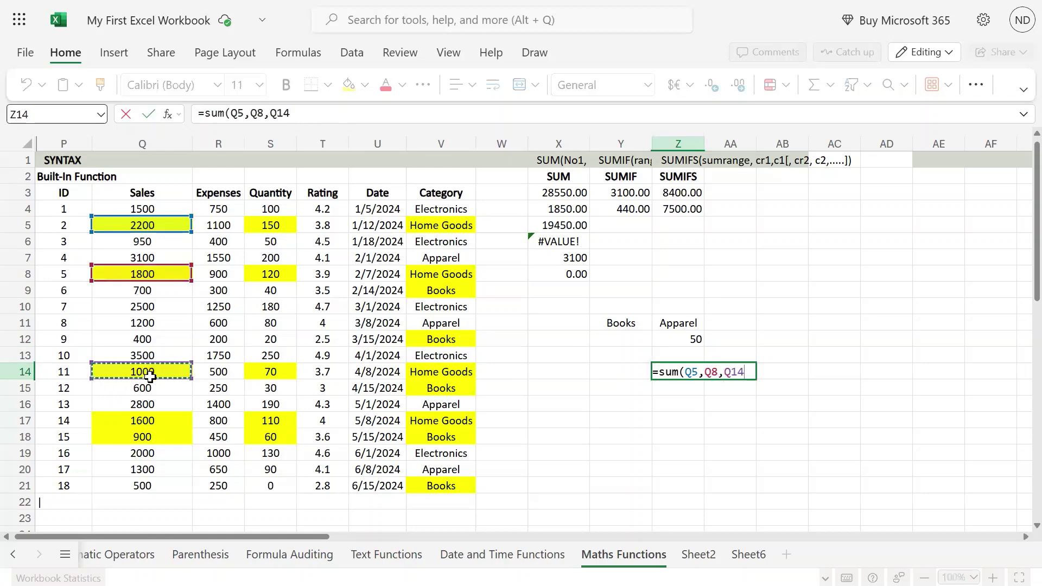
type(",")
left_click_drag(170, 422, 166, 436)
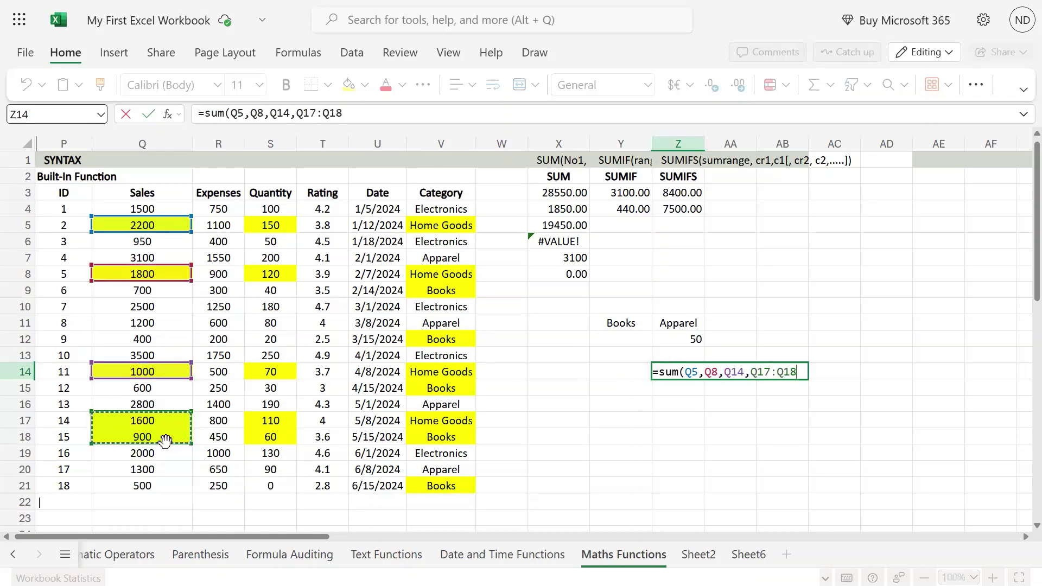
key("Return")
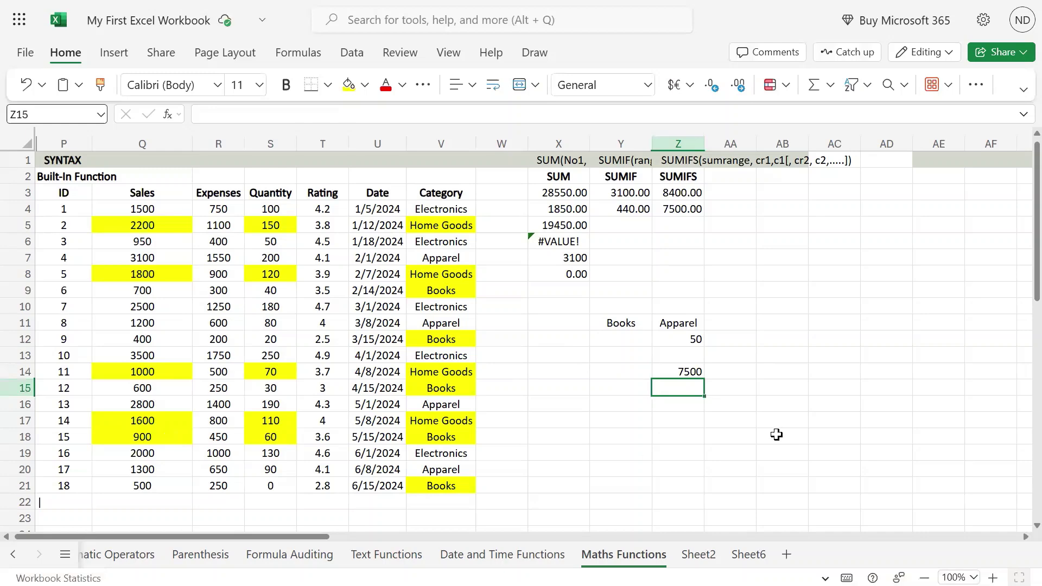
Compare the check sum in Z14 with the SUMIFS result in Z4 and clear Z14.
left_click(692, 372)
left_click(680, 209)
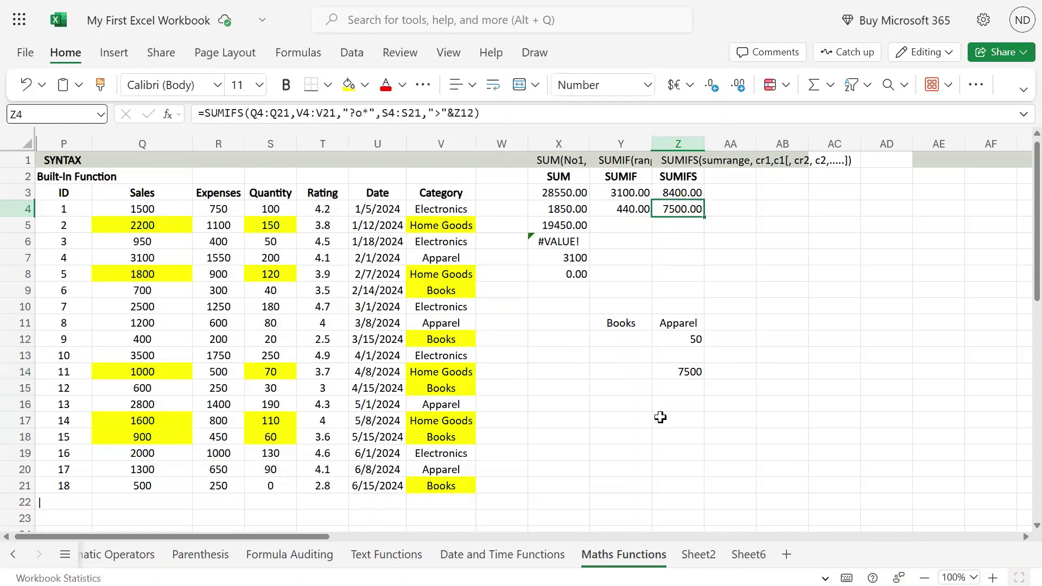
left_click(687, 372)
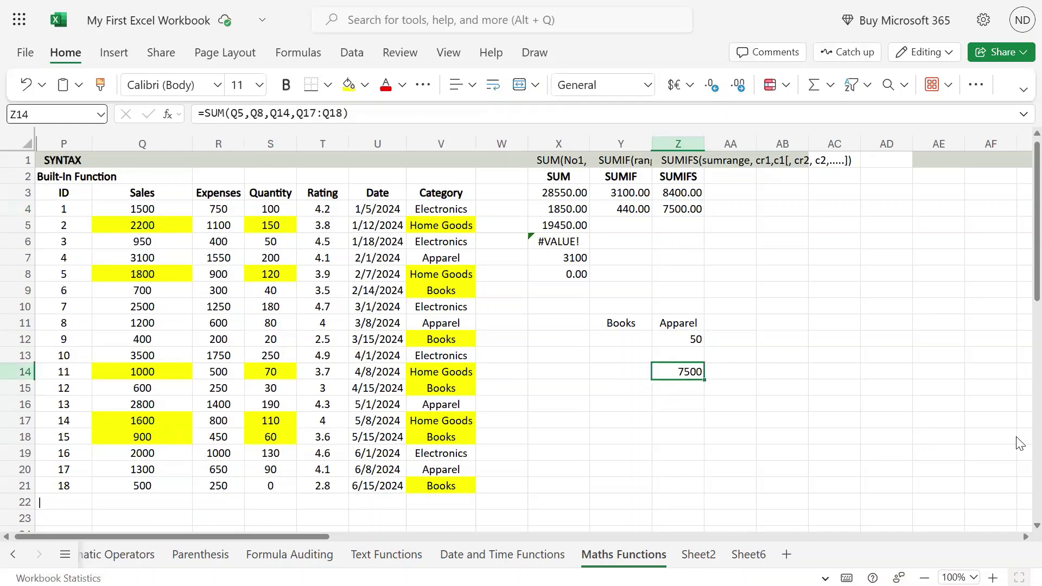
key("Delete")
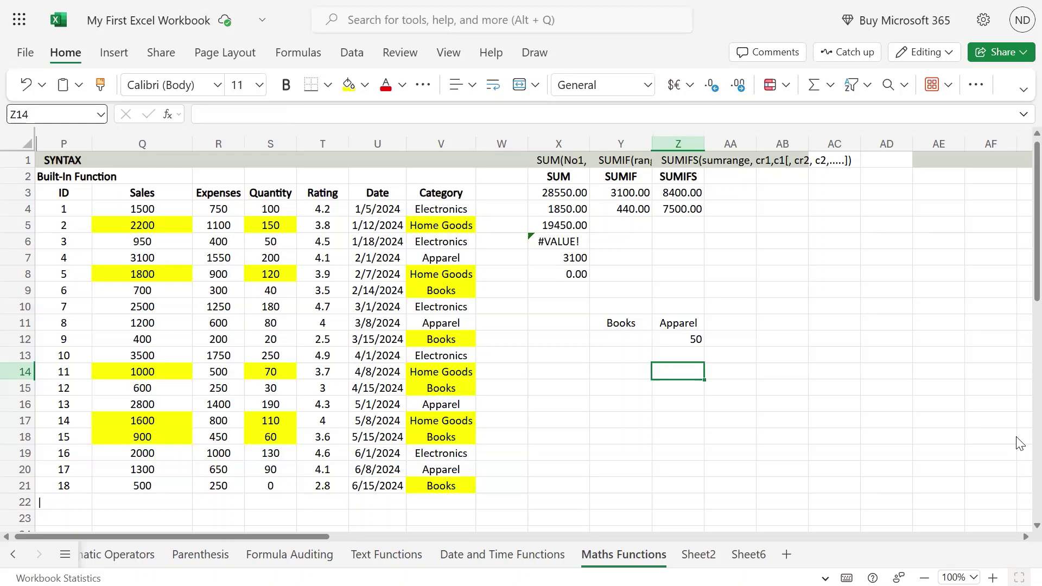
Try the category criteria range V4:V15 in the SUMIFS formula in Z4, and undo the change.
left_click(683, 211)
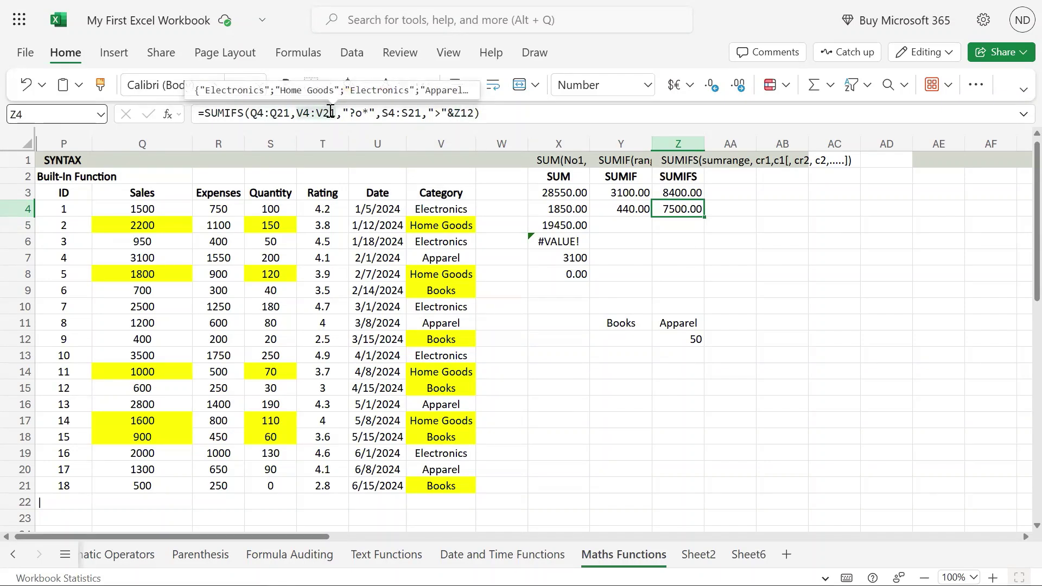
left_click(402, 114)
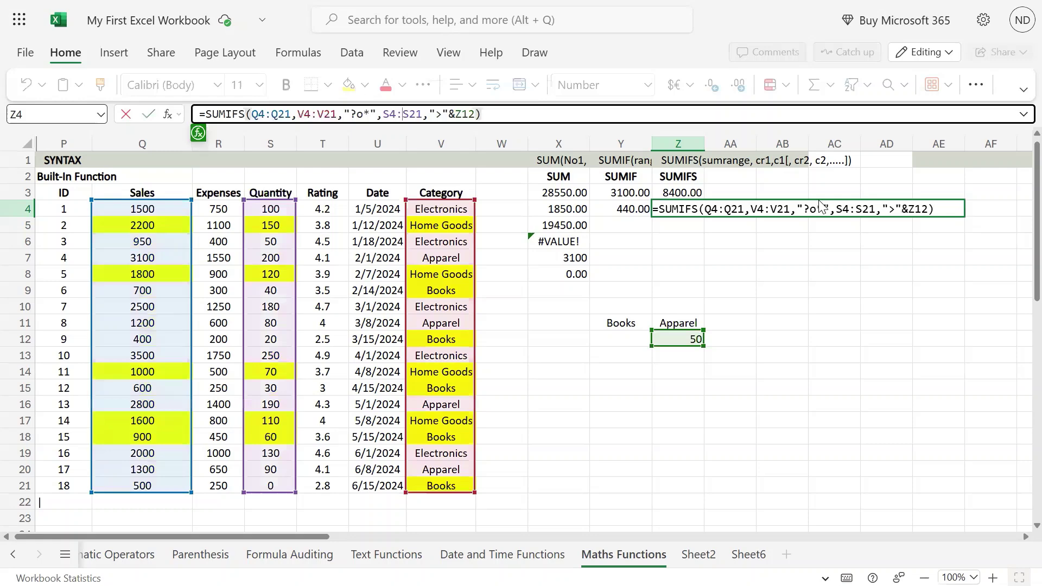
double_click(786, 211)
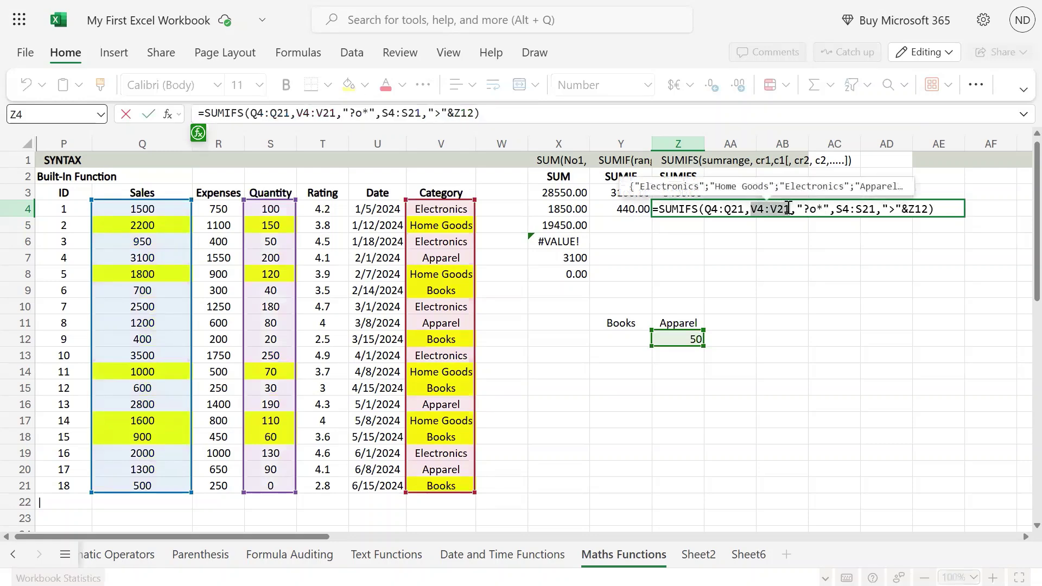
left_click(789, 210)
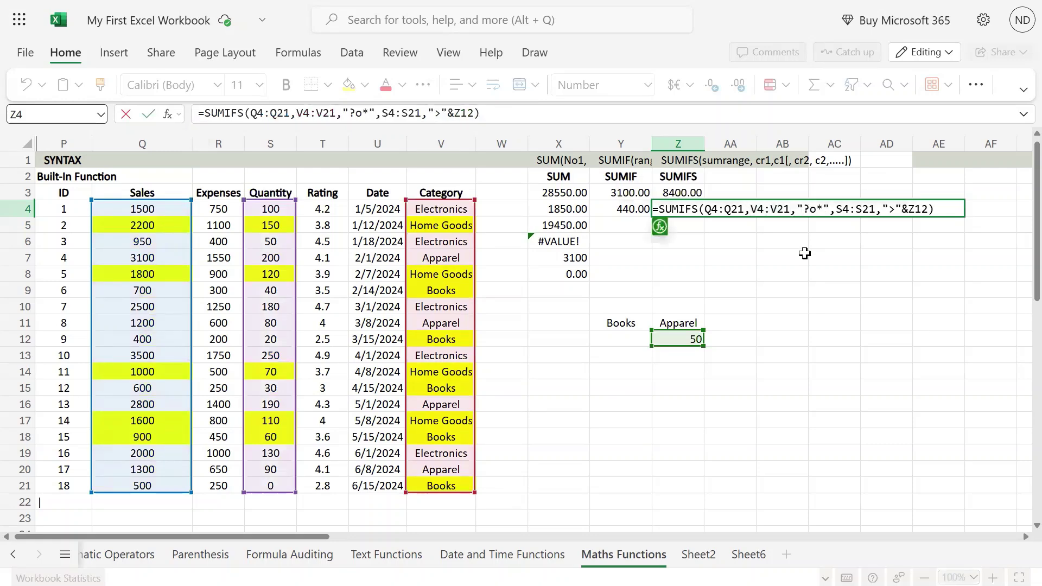
key("BackSpace")
key("BackSpace")
type("15")
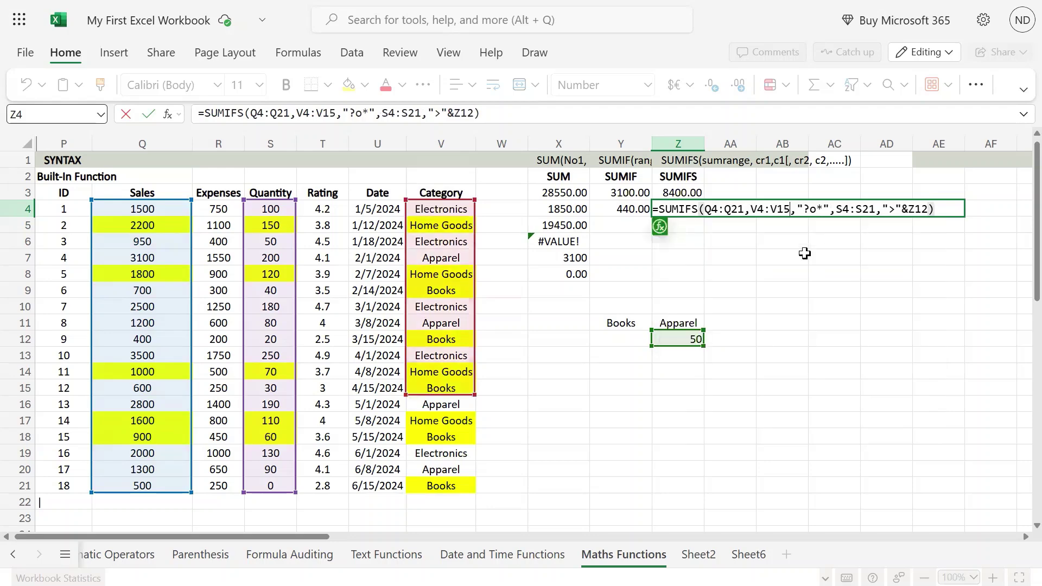
key("Return")
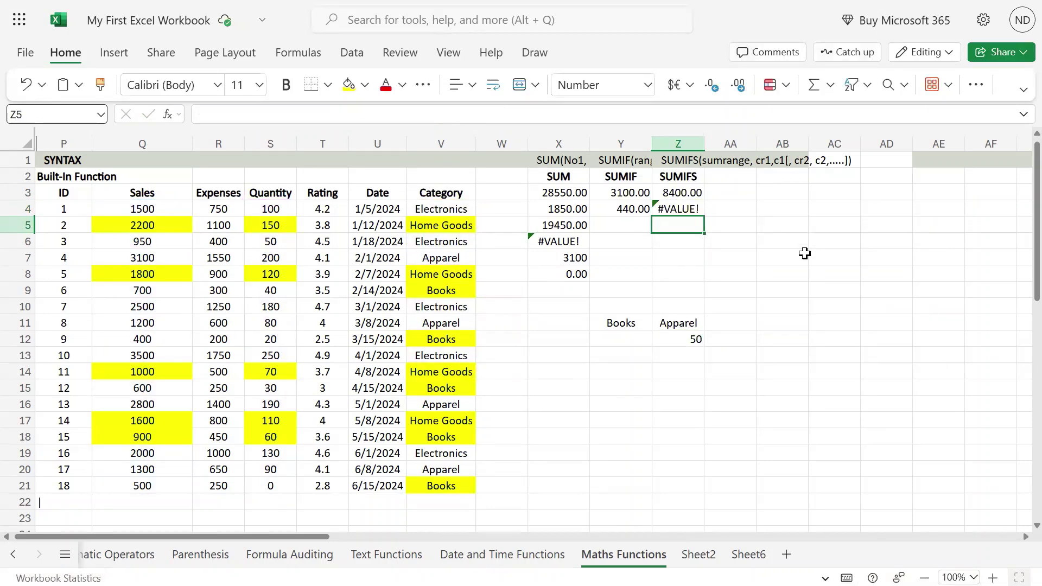
key("ctrl+z")
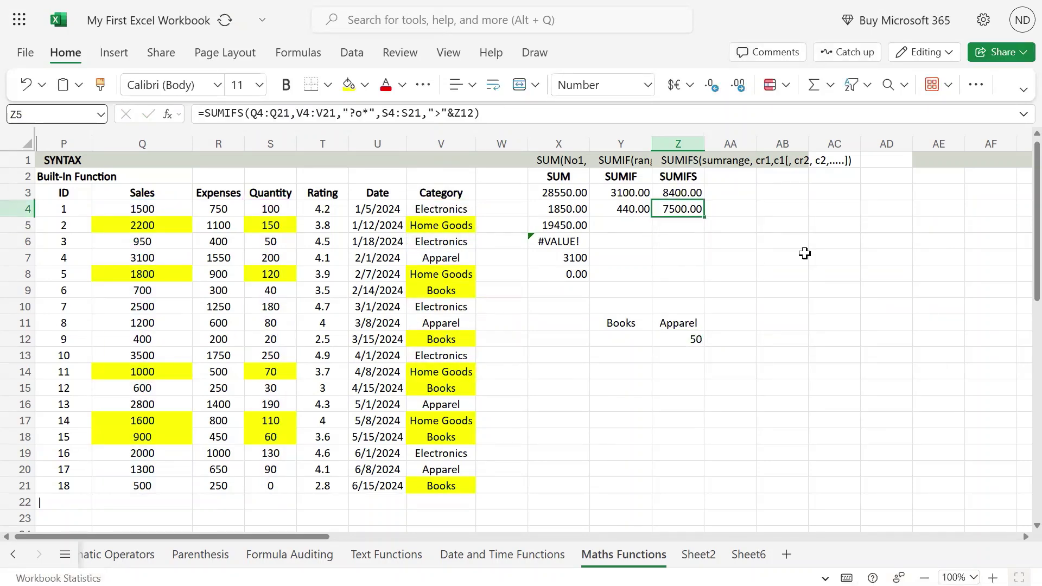
Copy the full SUMIFS formula text from Z4 into Z5, keeping its cell references the same.
key("F2")
key("ctrl+a")
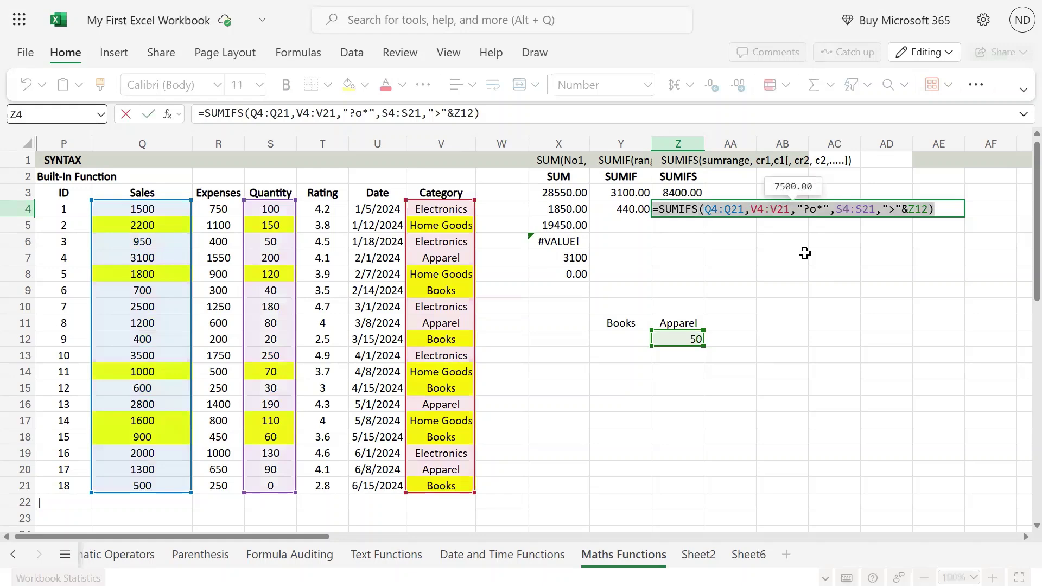
key("ctrl+c")
key("Return")
key("F2")
key("ctrl+v")
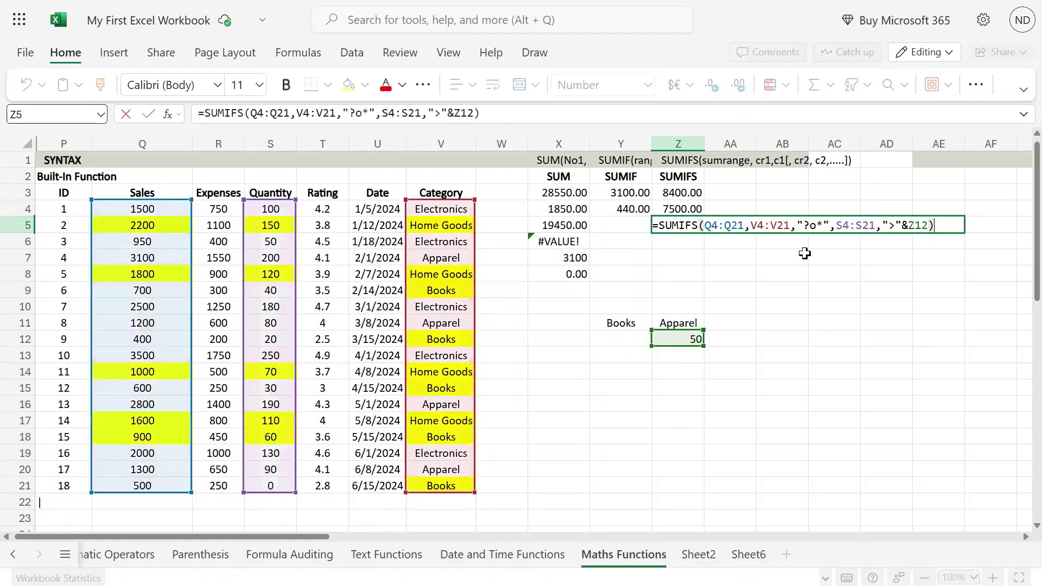
Shorten the quantity criteria range in the Z5 SUMIFS formula to S4:S15.
key("Left")
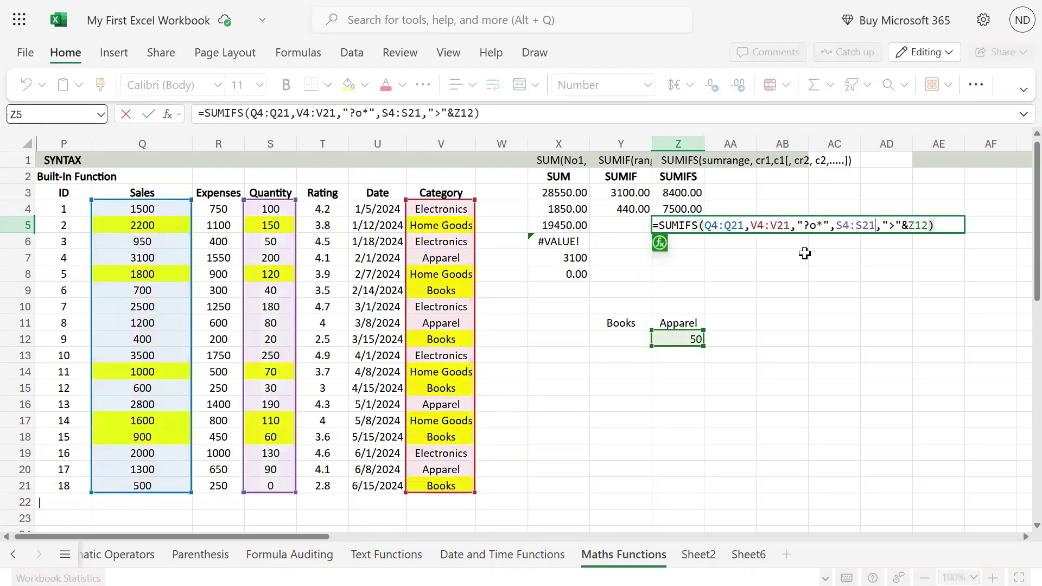
key("BackSpace")
key("BackSpace")
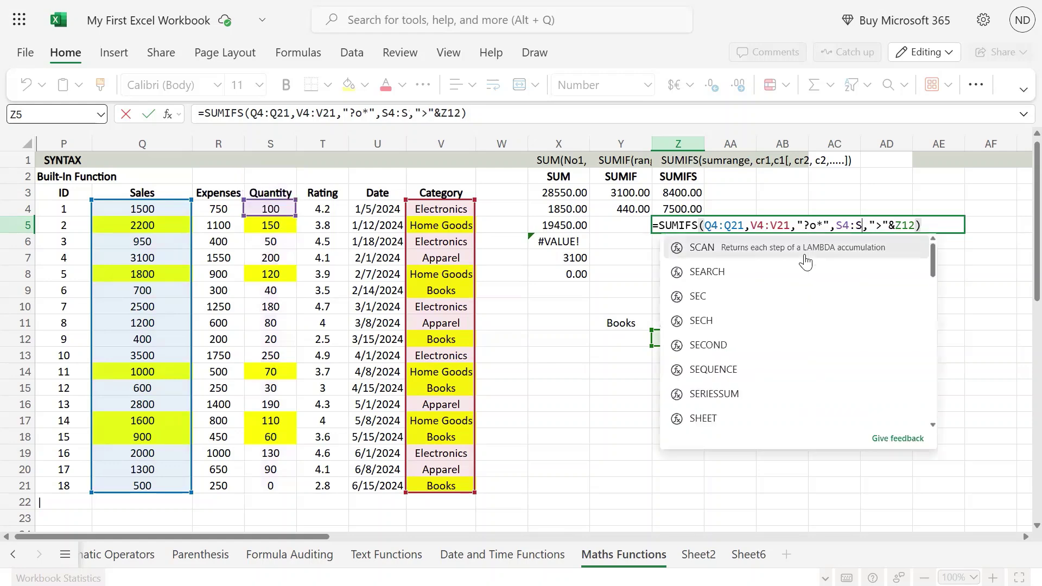
type("15")
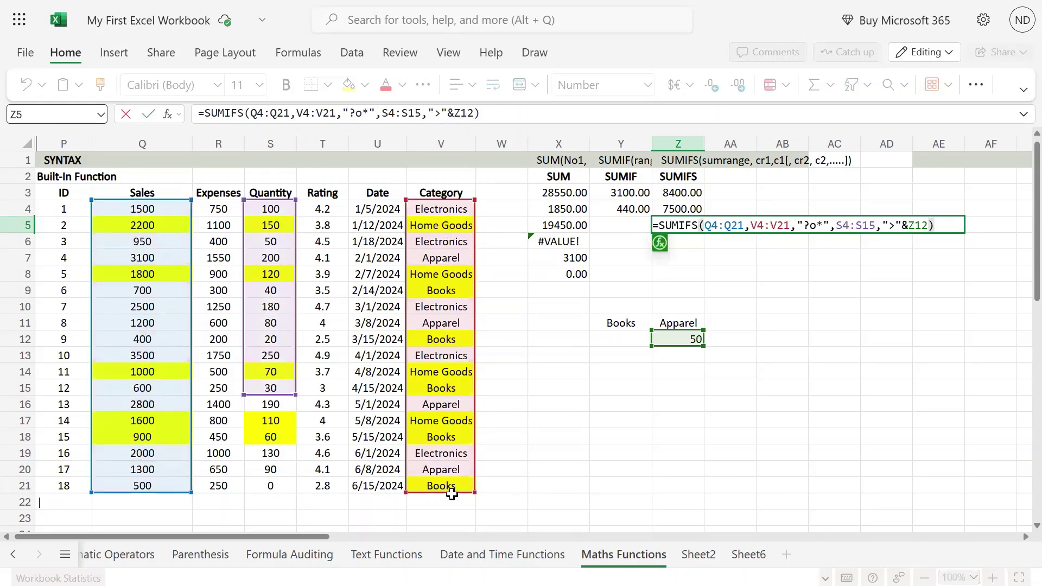
key("Return")
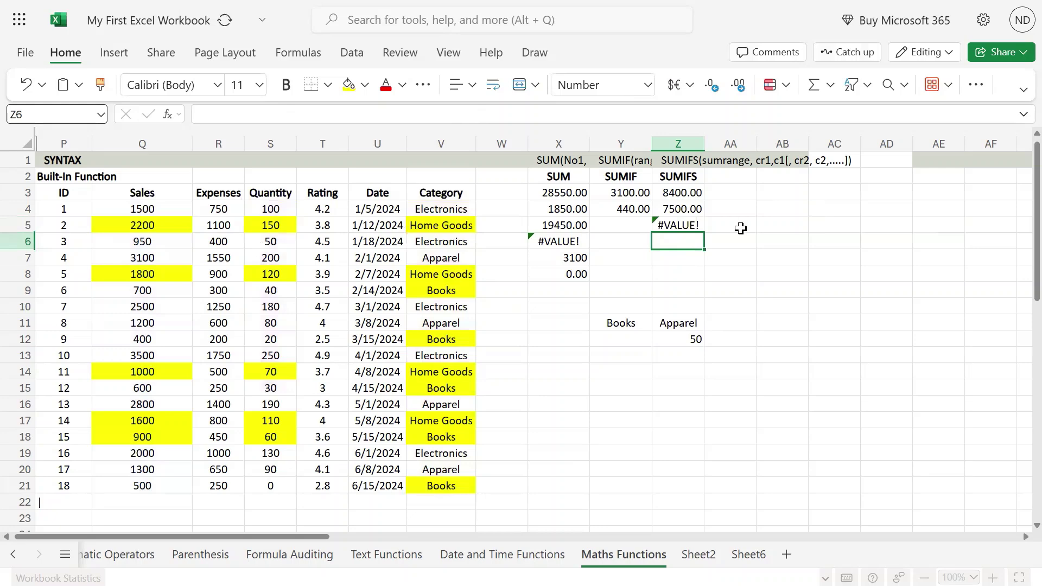
Compare the SUMIFS formulas in Z5, Z4 and Z3, examining the ranges and the "?o*" wildcard criterion.
left_click(676, 225)
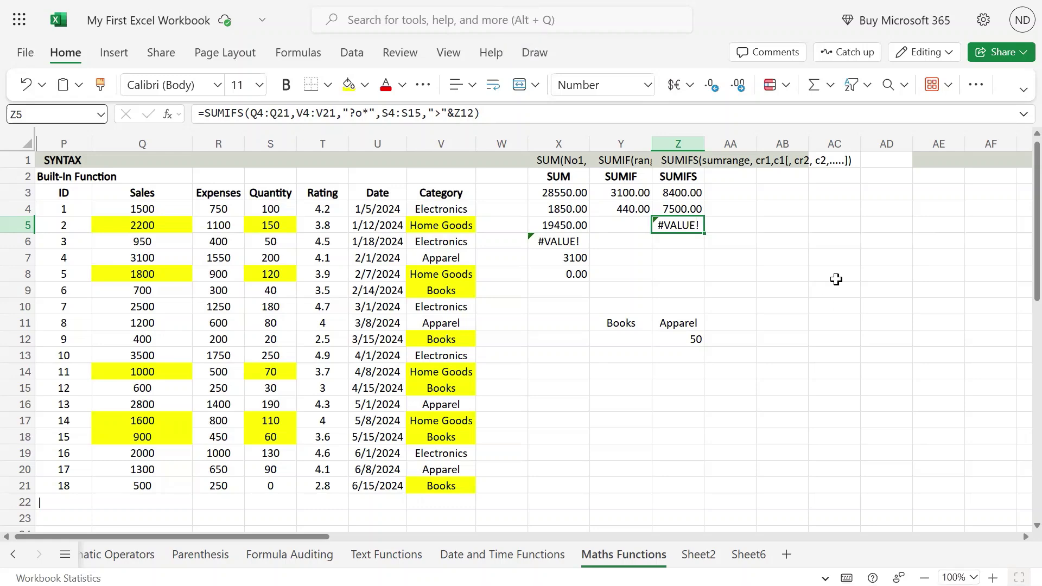
left_click(689, 207)
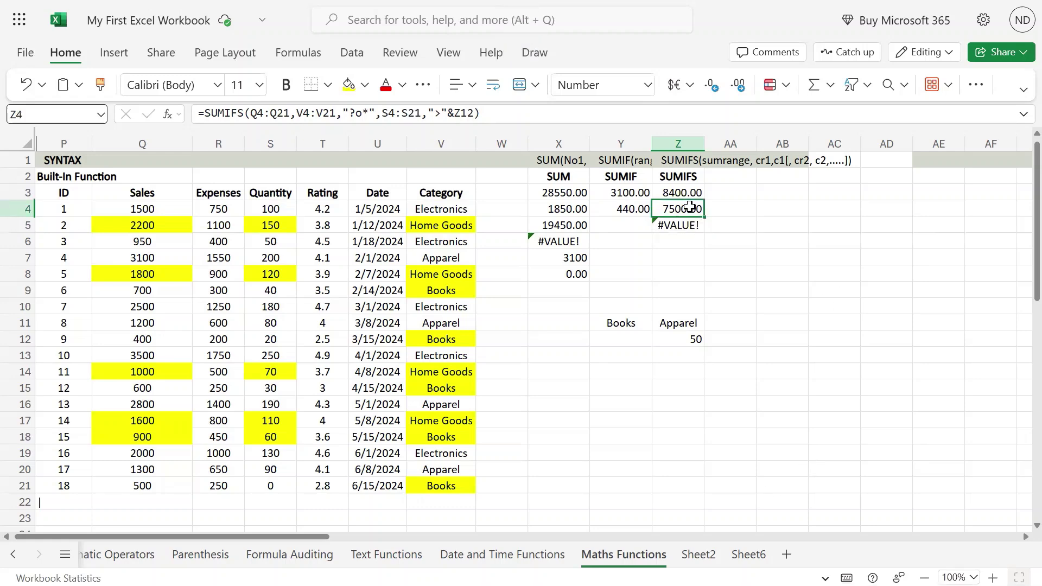
double_click(364, 112)
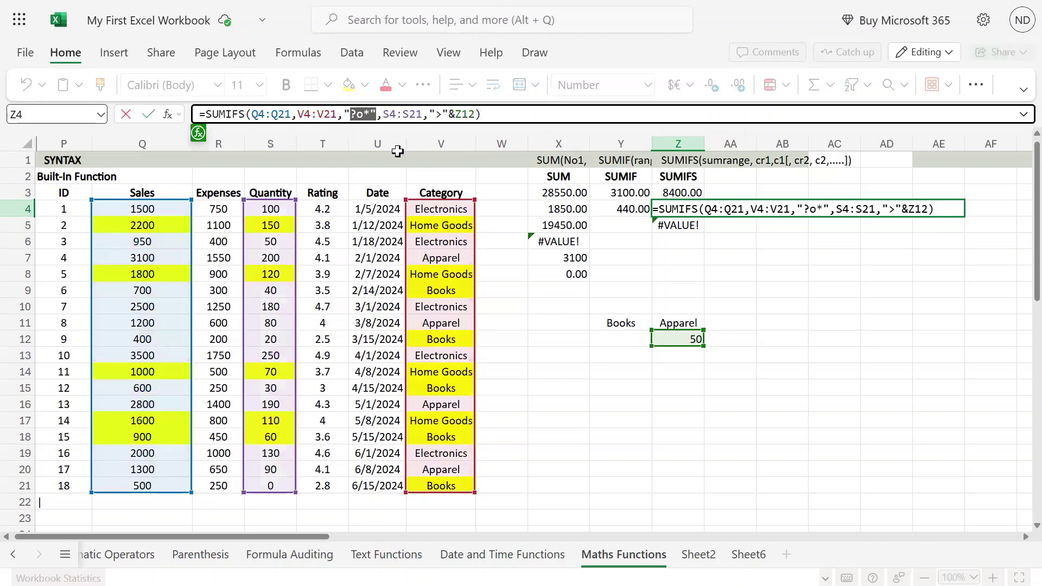
left_click(715, 267)
left_click(681, 206)
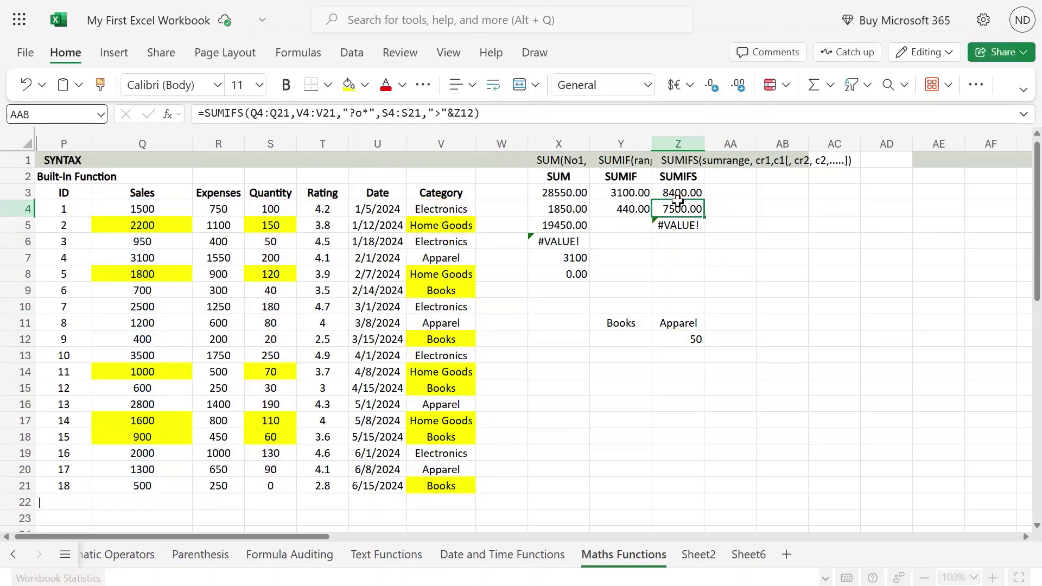
left_click(684, 190)
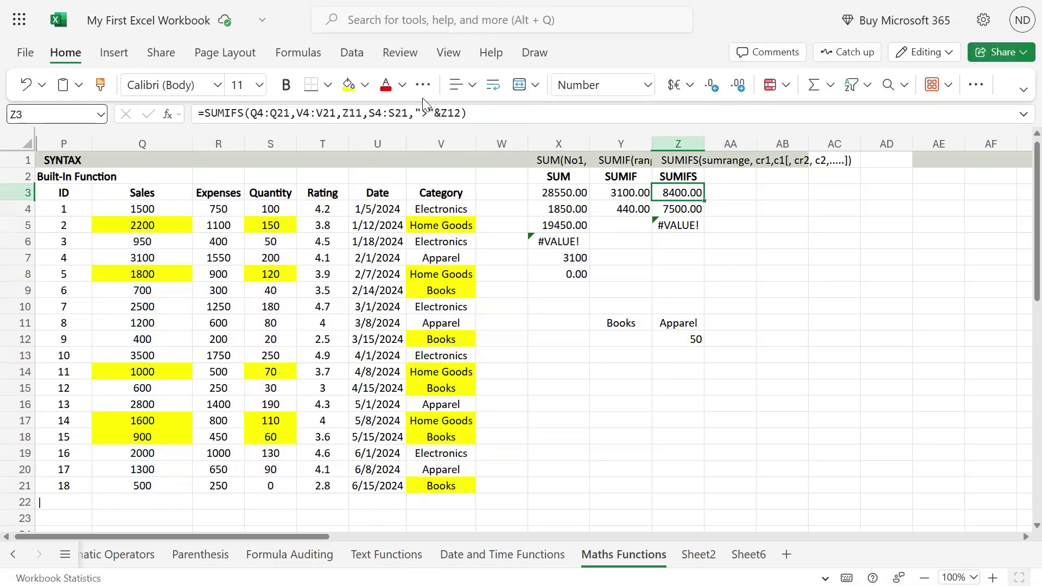